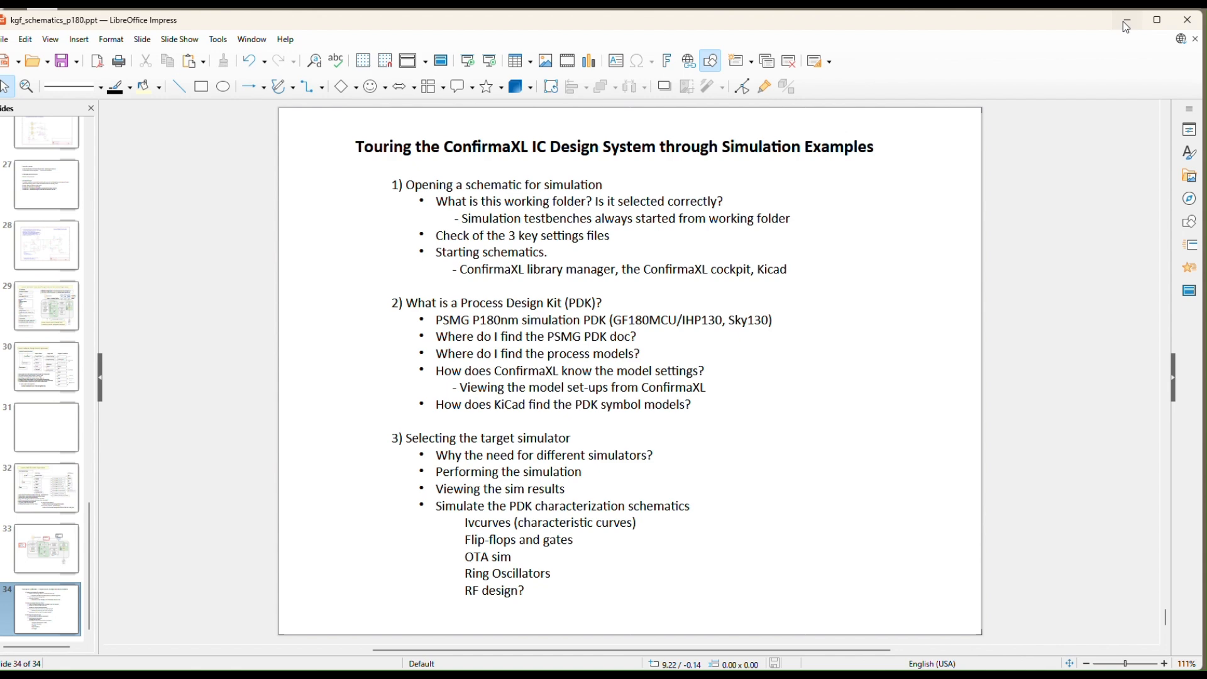
Step: Minimize the presentation, launch ConfirmaXL from its desktop shortcut, and move its window clear of the desktop icons
click(1123, 23)
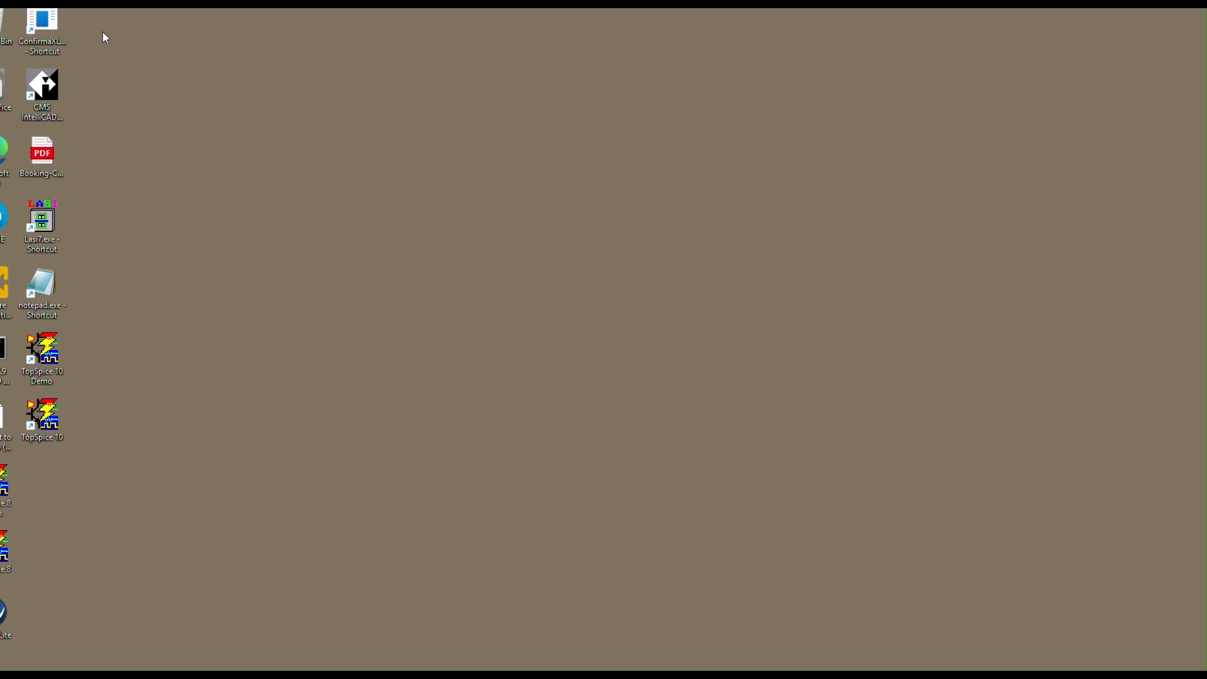
click(51, 30)
double_click(62, 32)
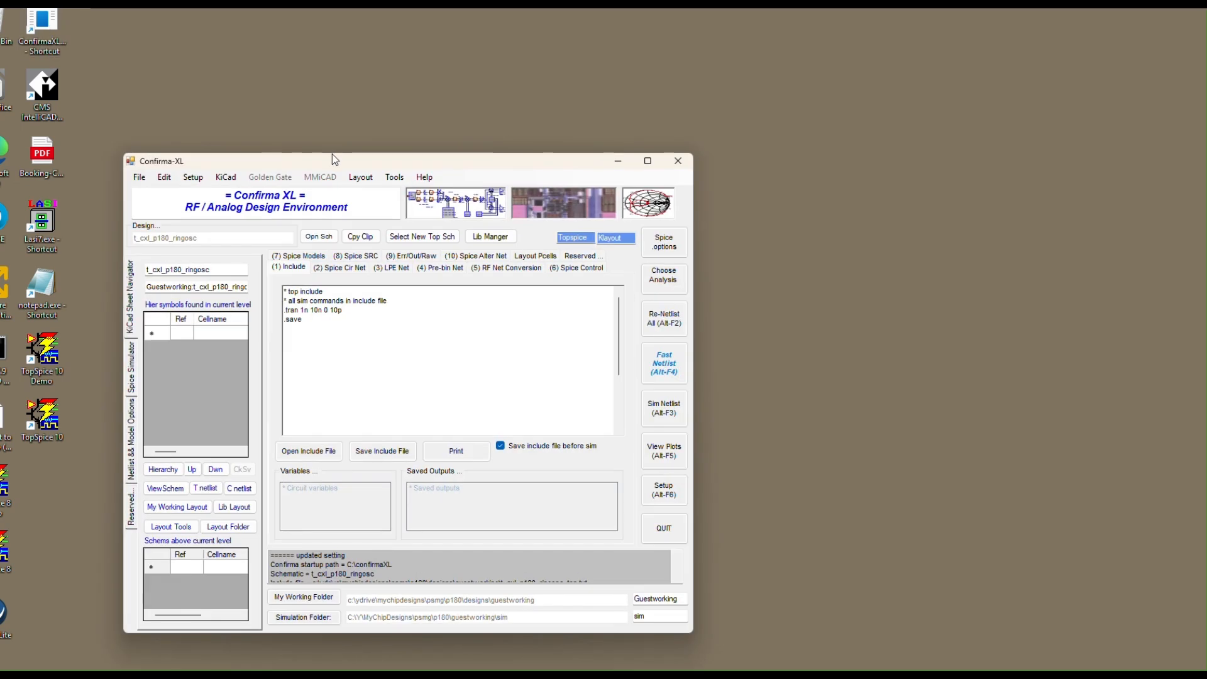
drag(332, 153, 797, 90)
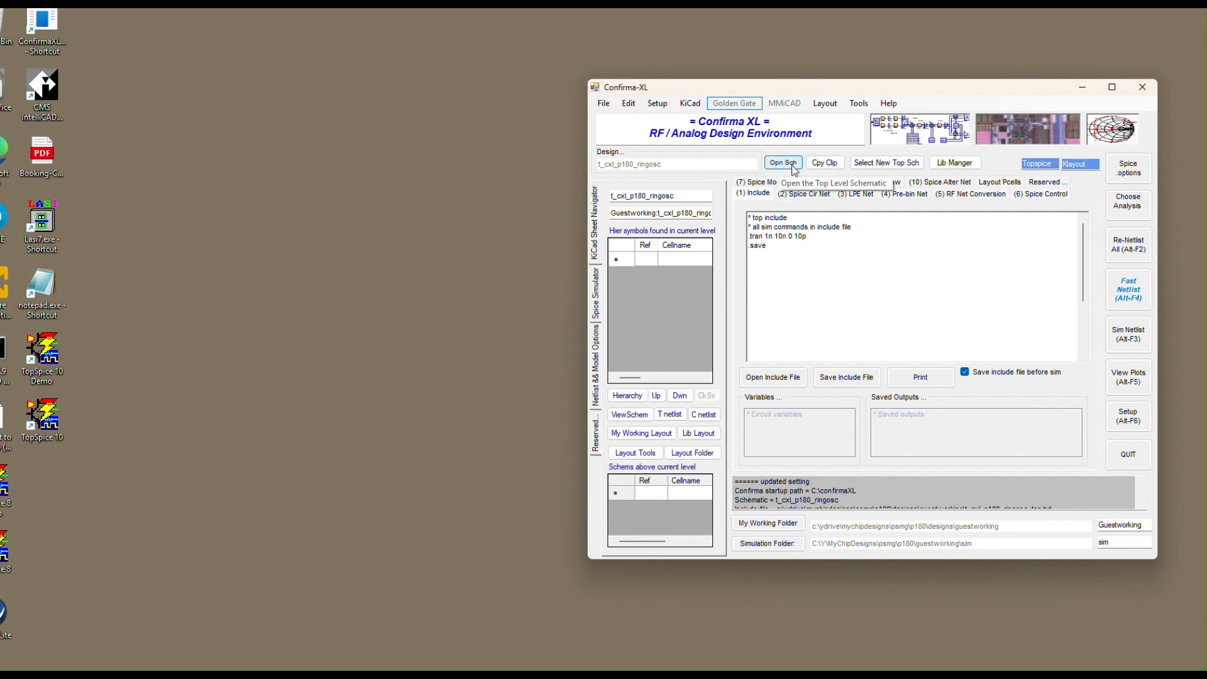
drag(797, 89, 885, 75)
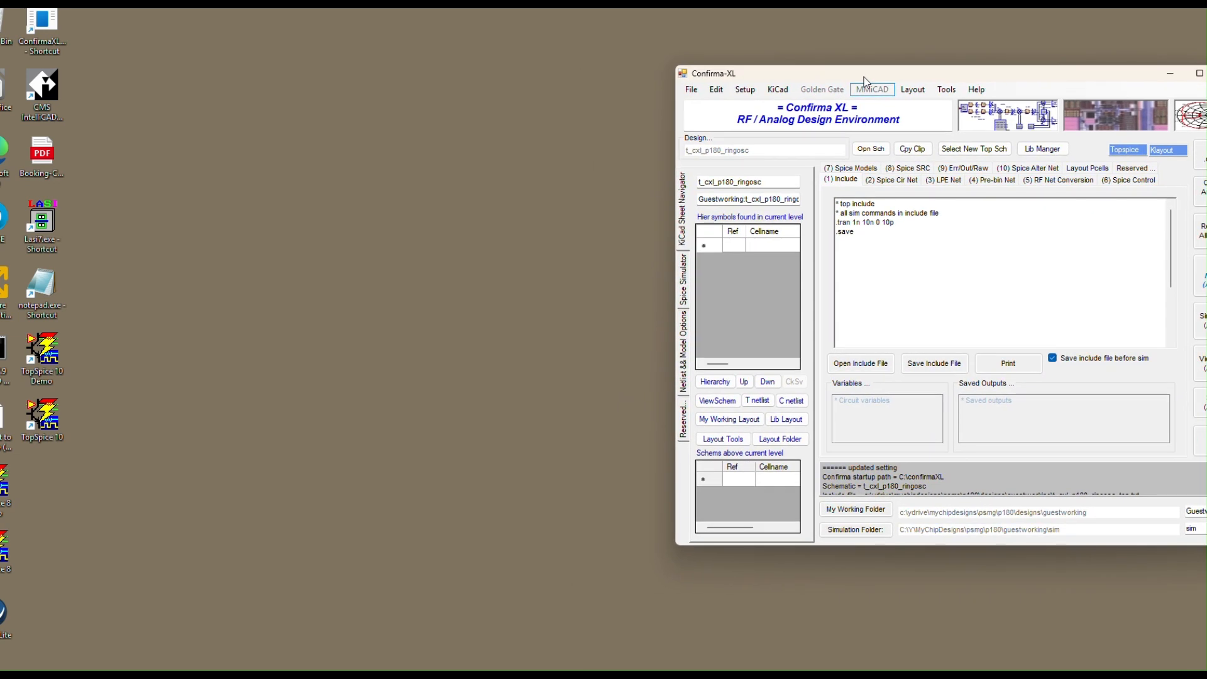
Step: Open the ConfirmaXL Library Manager and arrange it beside the main ConfirmaXL window
click(704, 92)
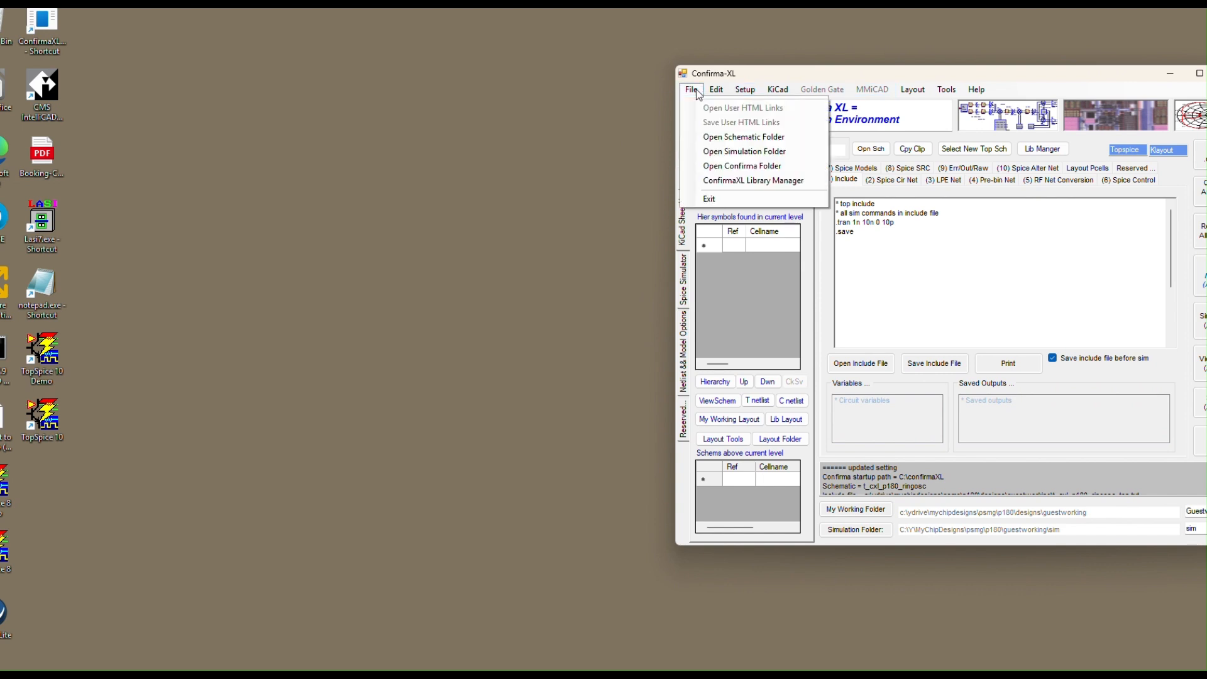
click(754, 181)
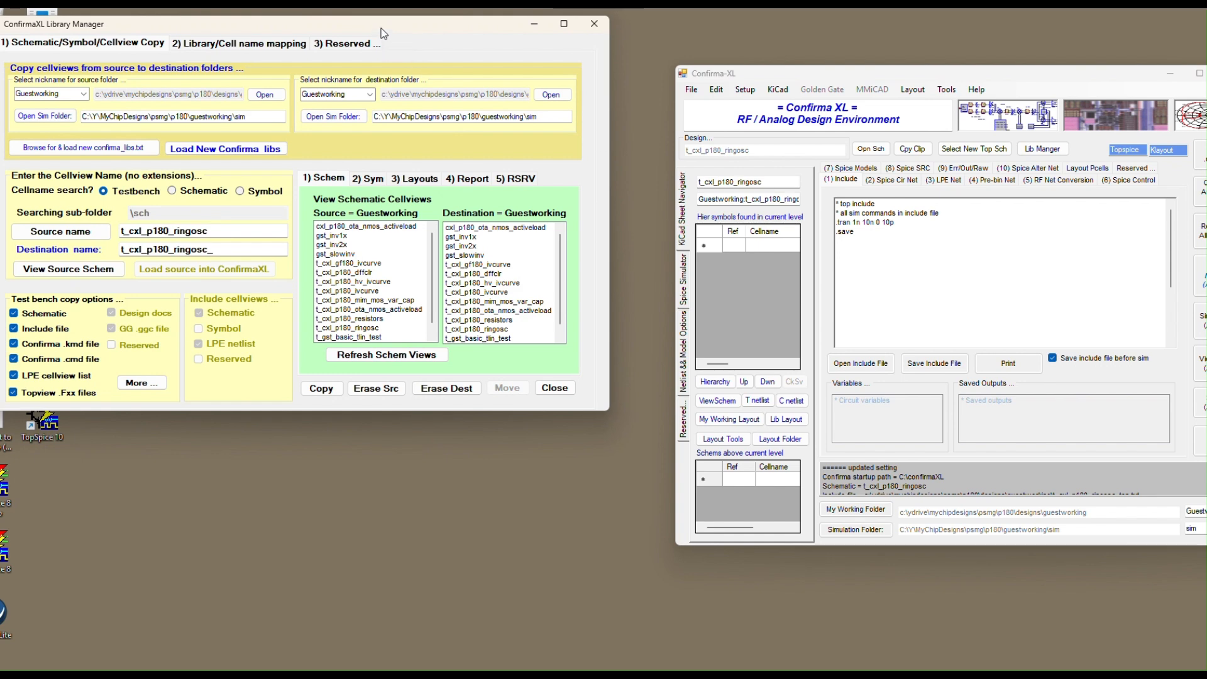
drag(380, 27, 424, 100)
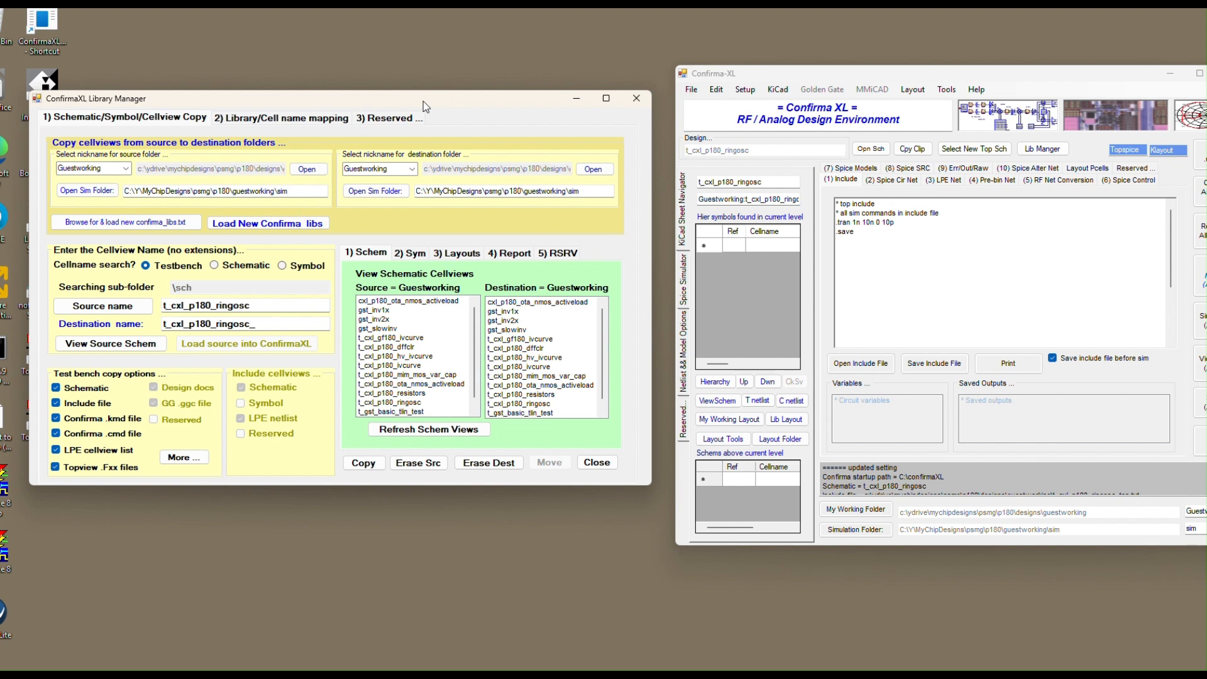
drag(424, 100, 450, 99)
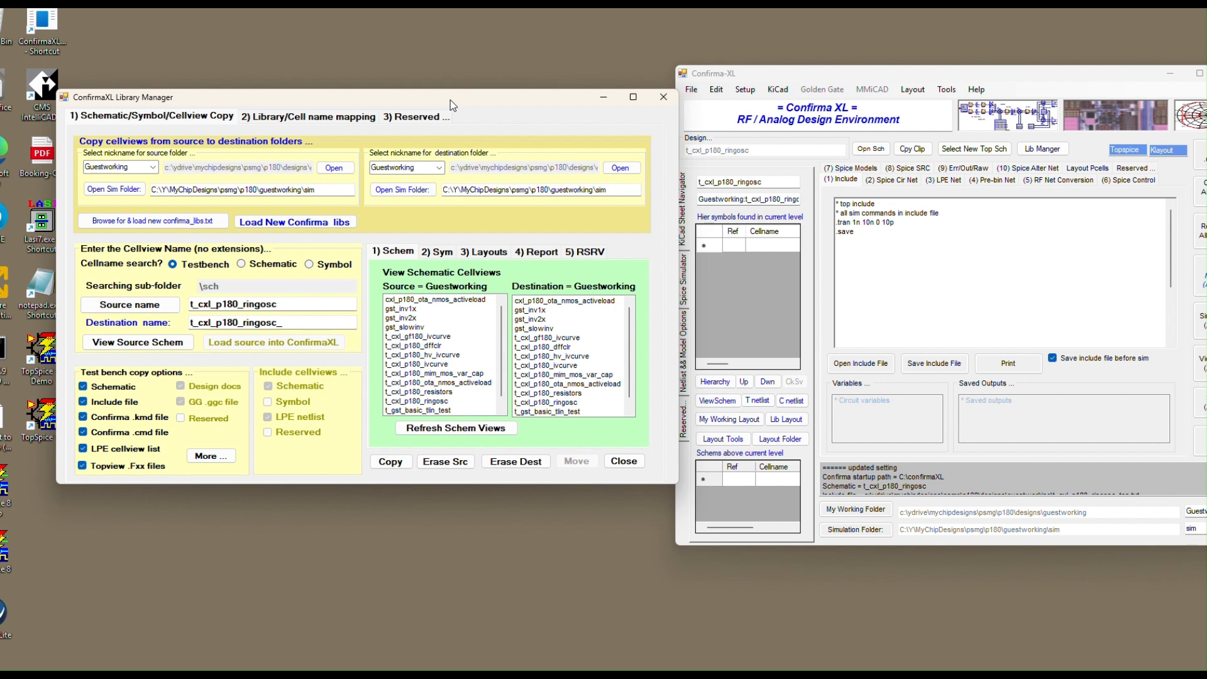
drag(450, 97, 448, 96)
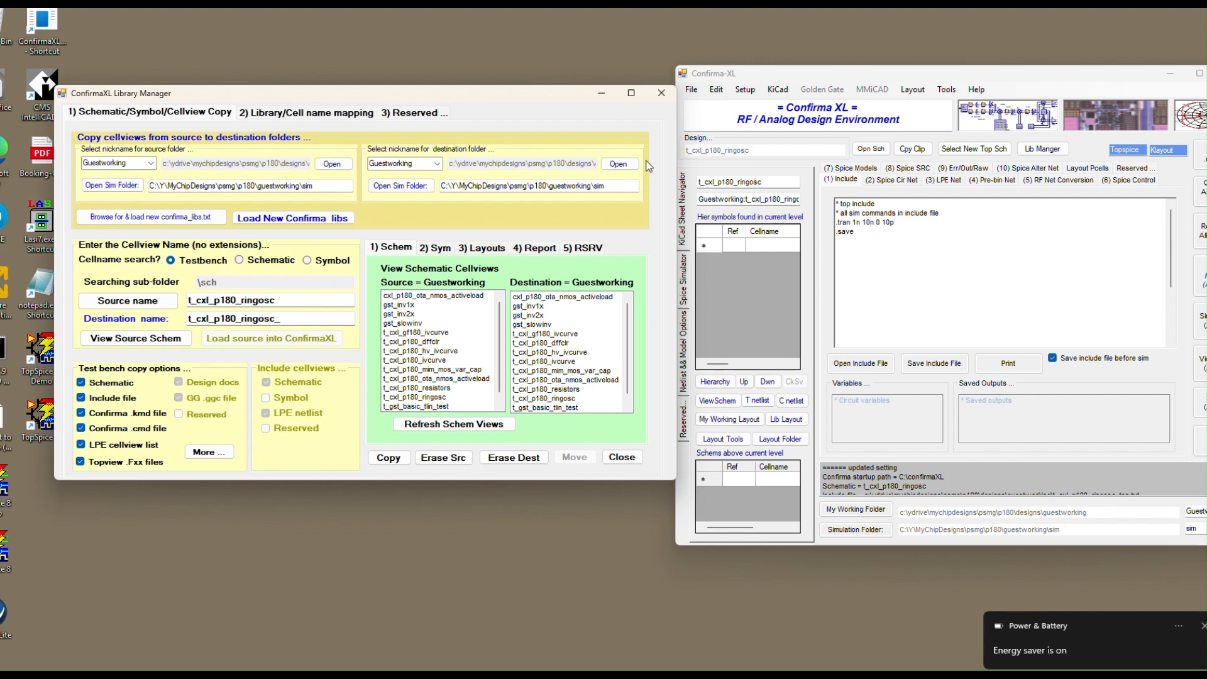
drag(813, 70, 741, 76)
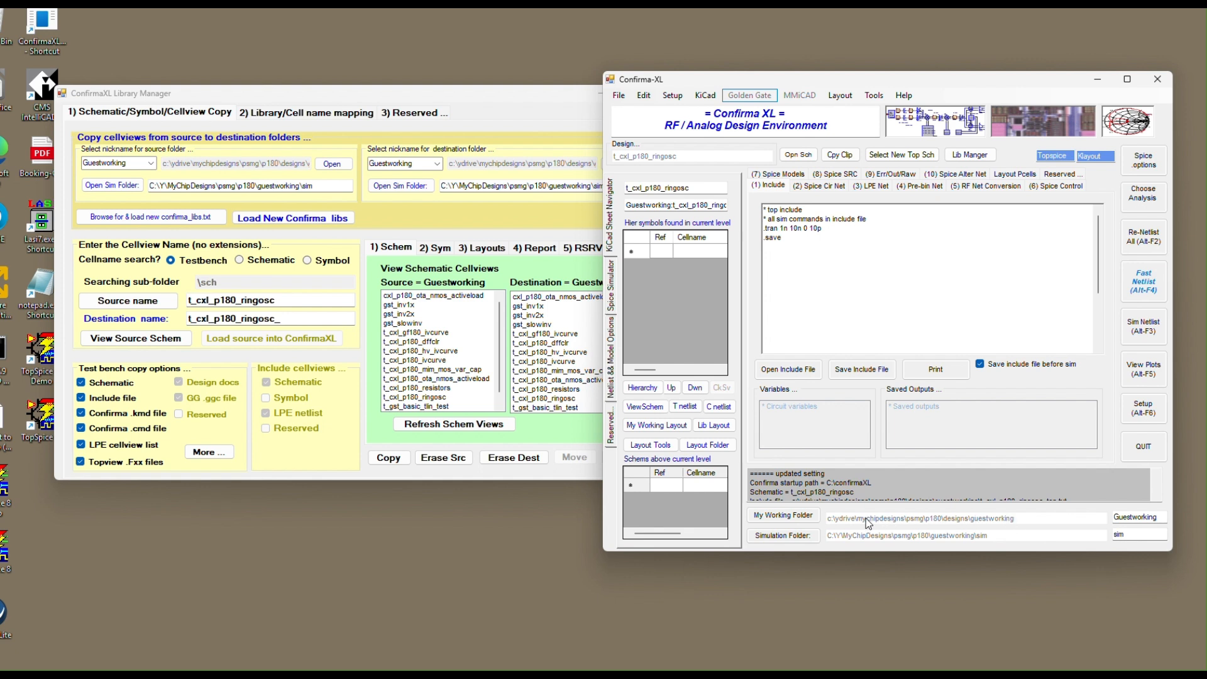
Step: In the Library Manager, choose t_cxl_p180_ivcurve as the source cellview, view its schematic, and close it
click(209, 167)
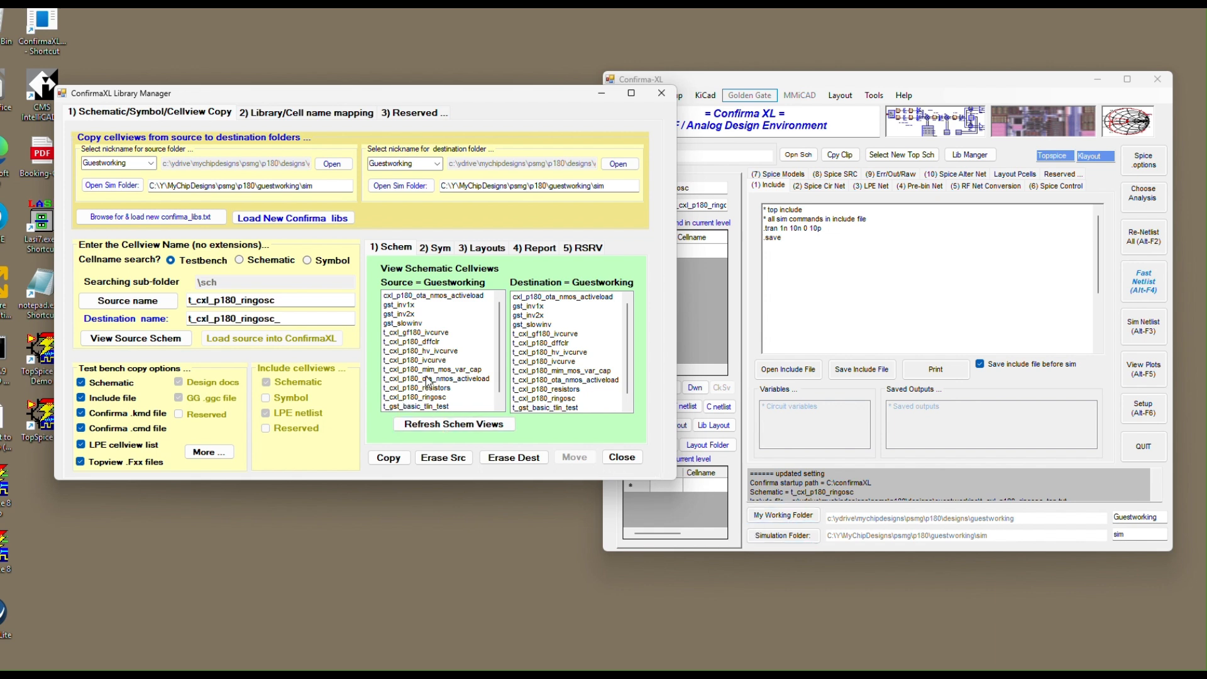
click(426, 360)
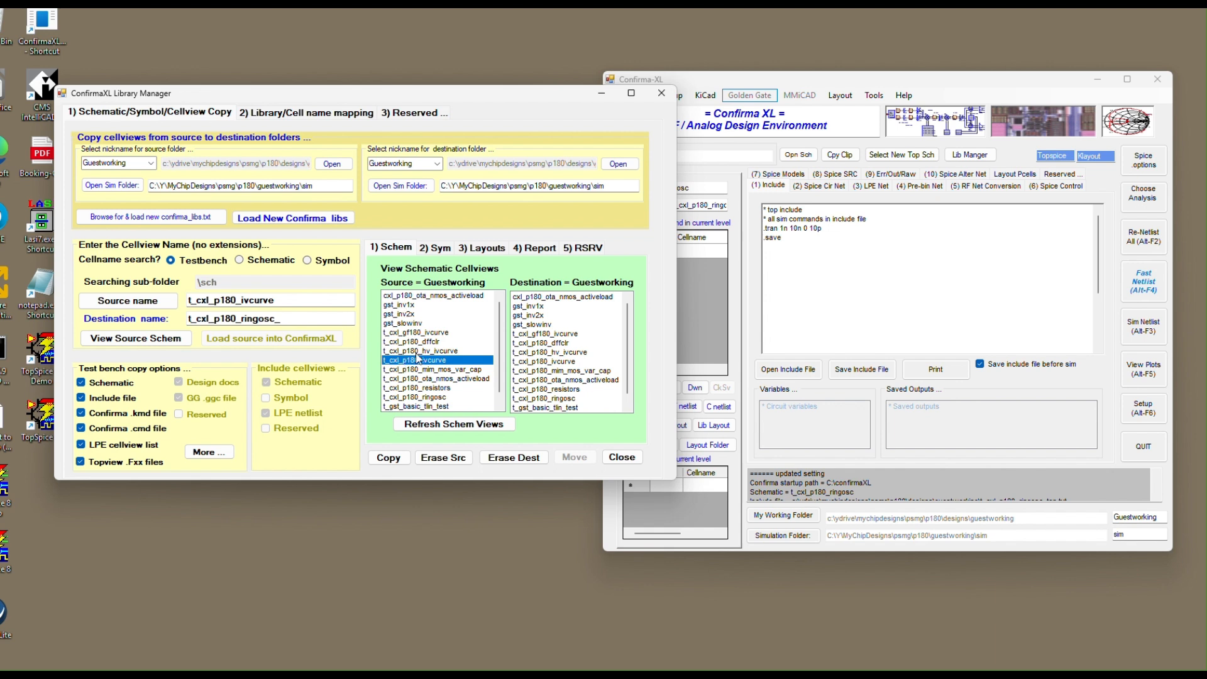
click(398, 369)
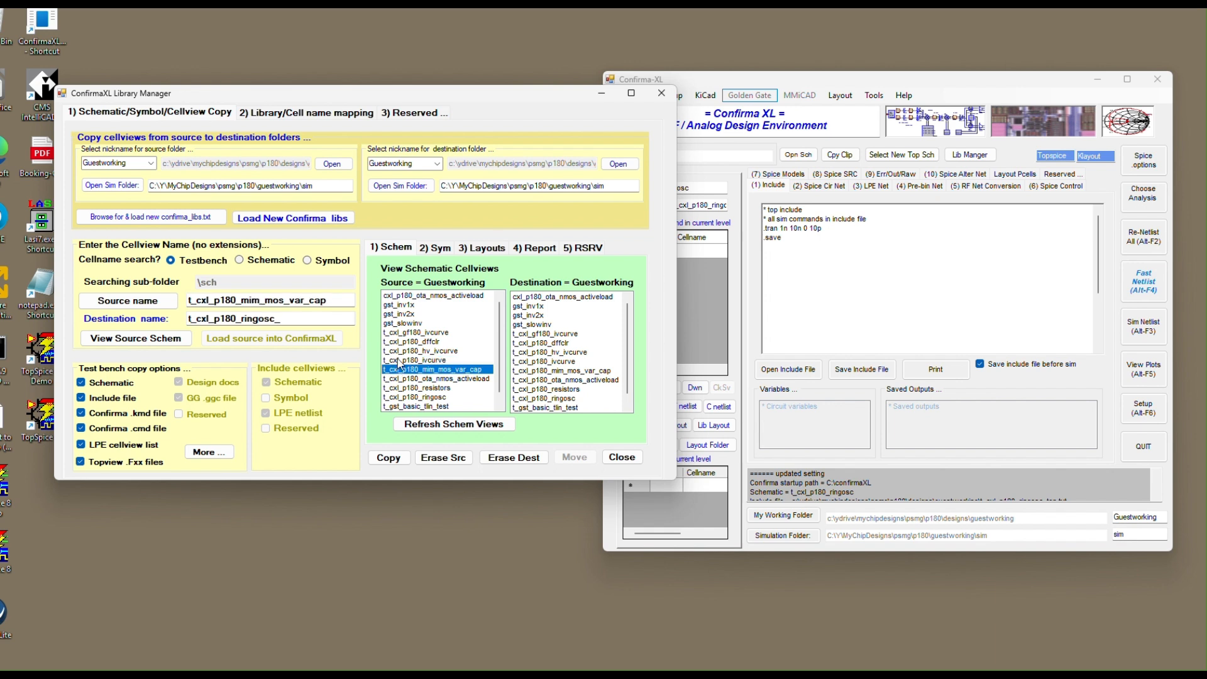
click(402, 361)
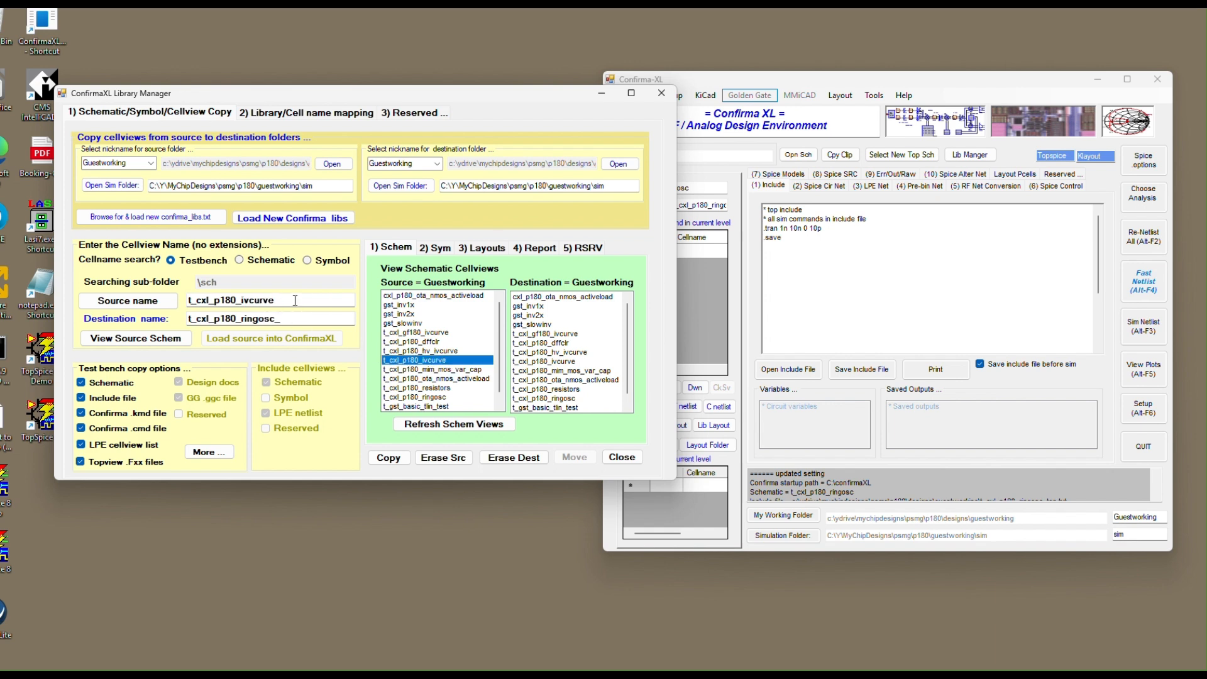
drag(294, 301, 188, 303)
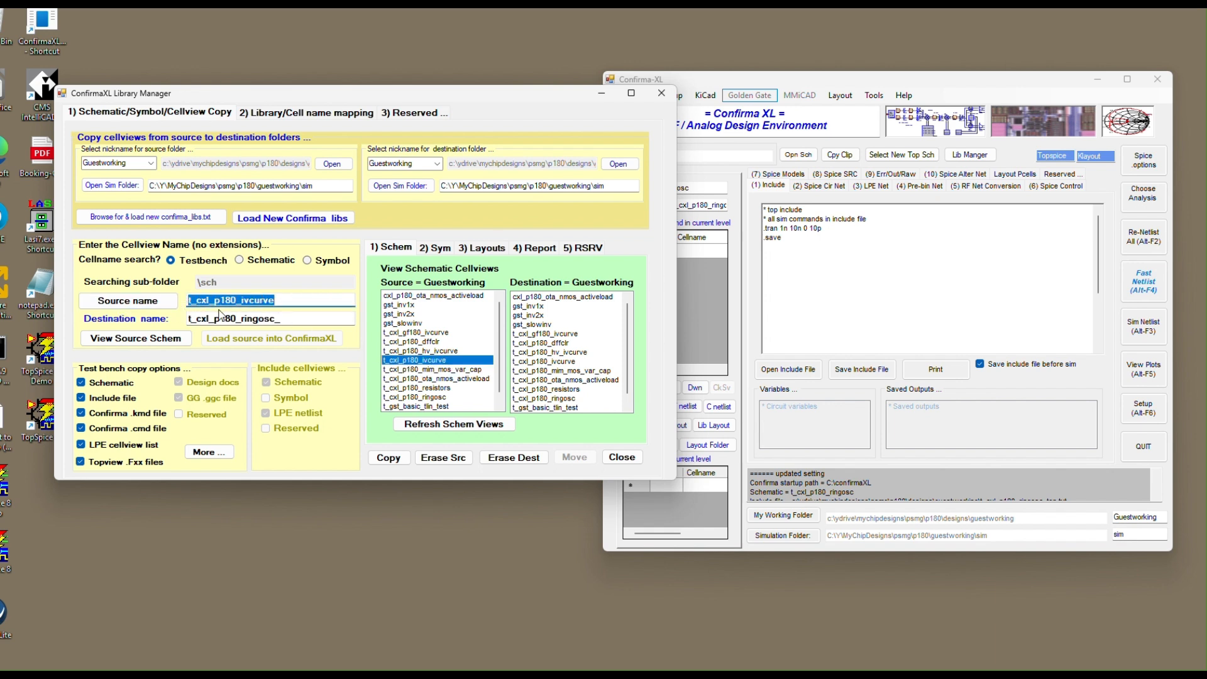
click(141, 340)
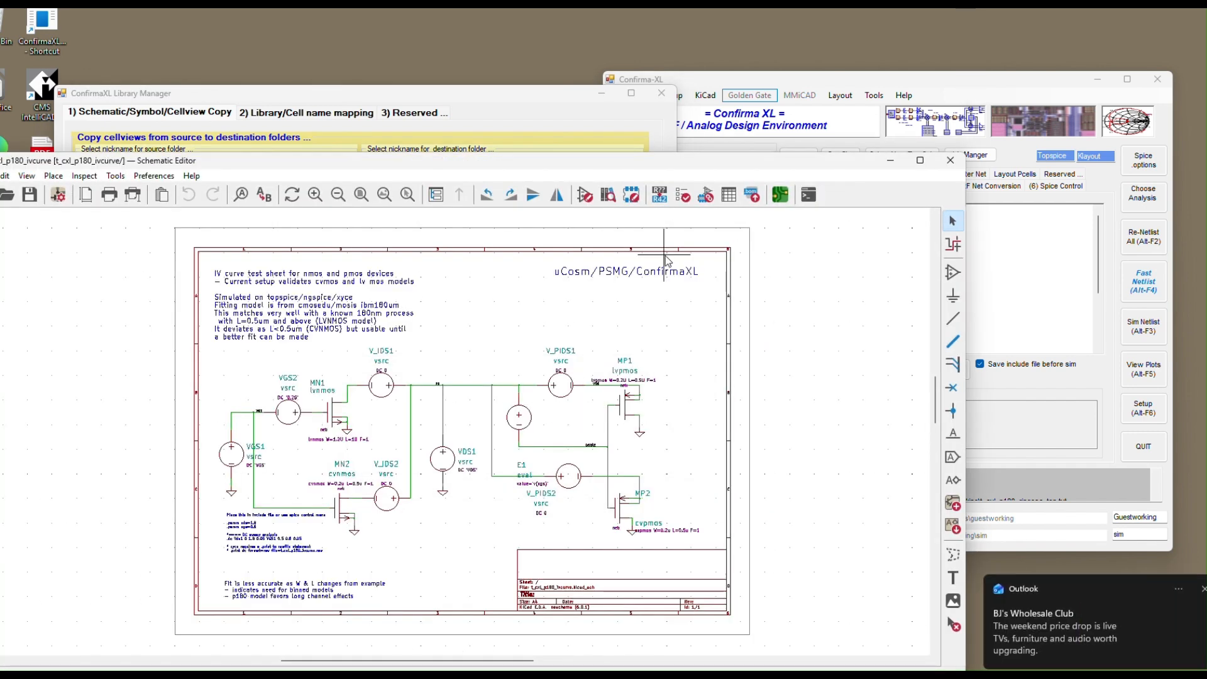
click(950, 159)
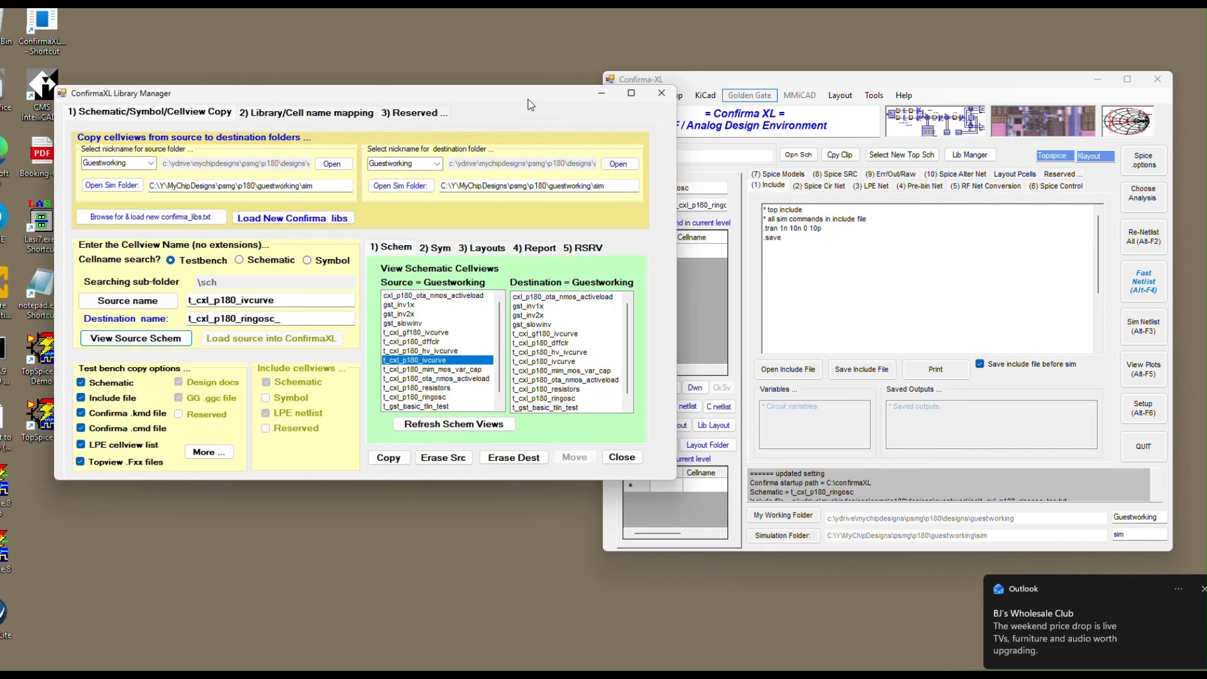
Step: Open the source schematic of t_cxl_p180_ringosc from the Library Manager and arrange it beside the main ConfirmaXL window
click(447, 397)
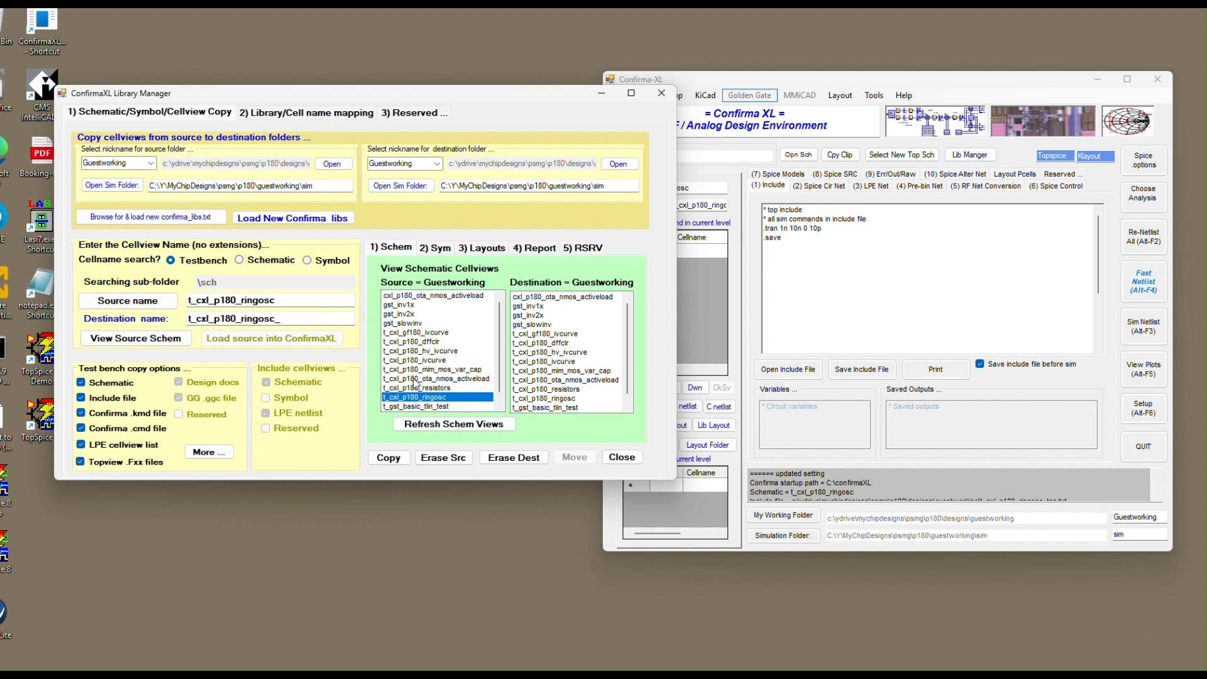
click(145, 341)
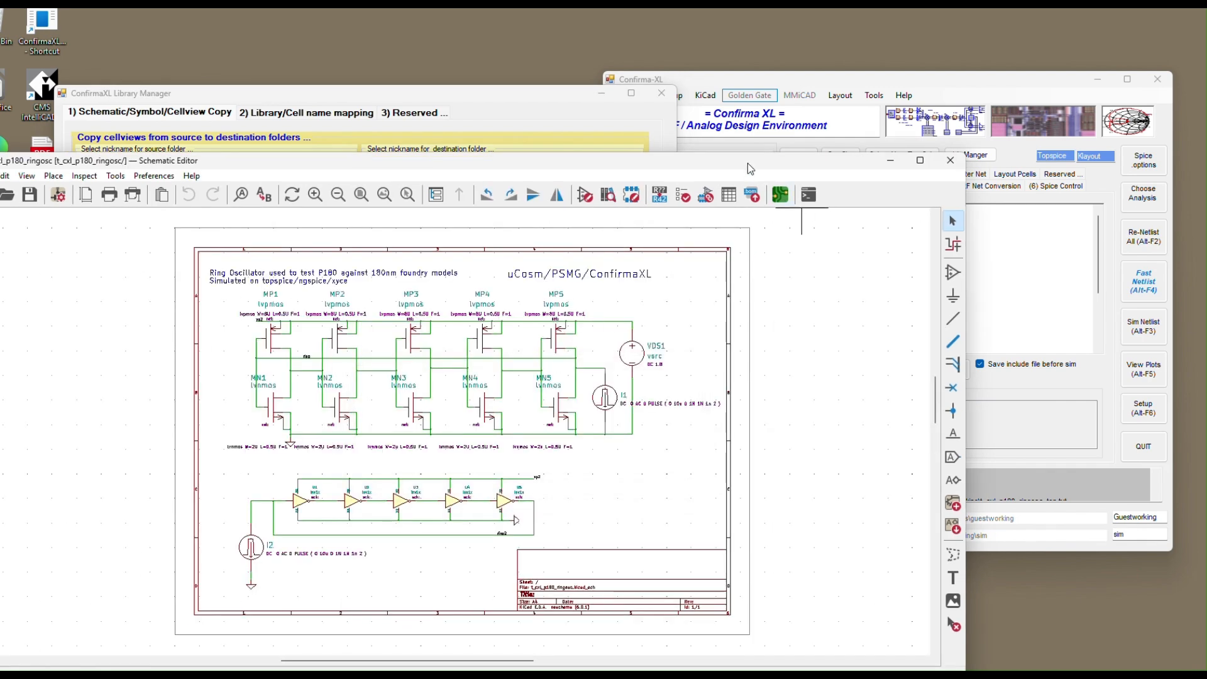
drag(747, 164, 730, 119)
click(974, 81)
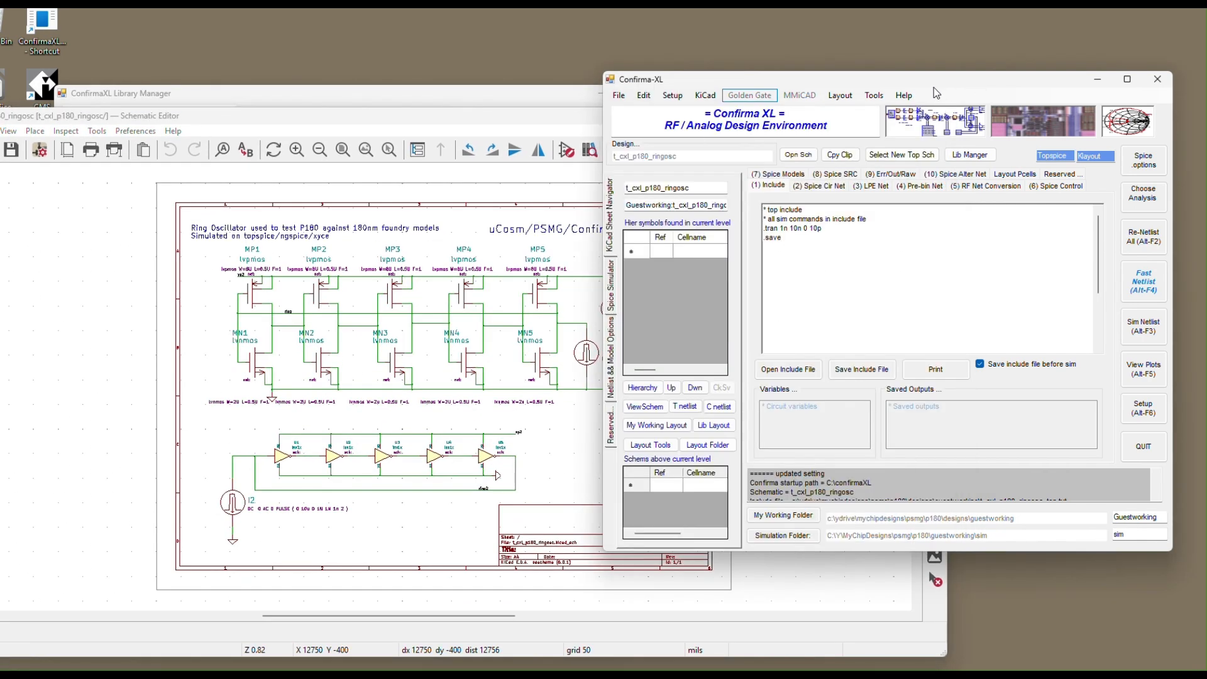
drag(933, 88, 1024, 73)
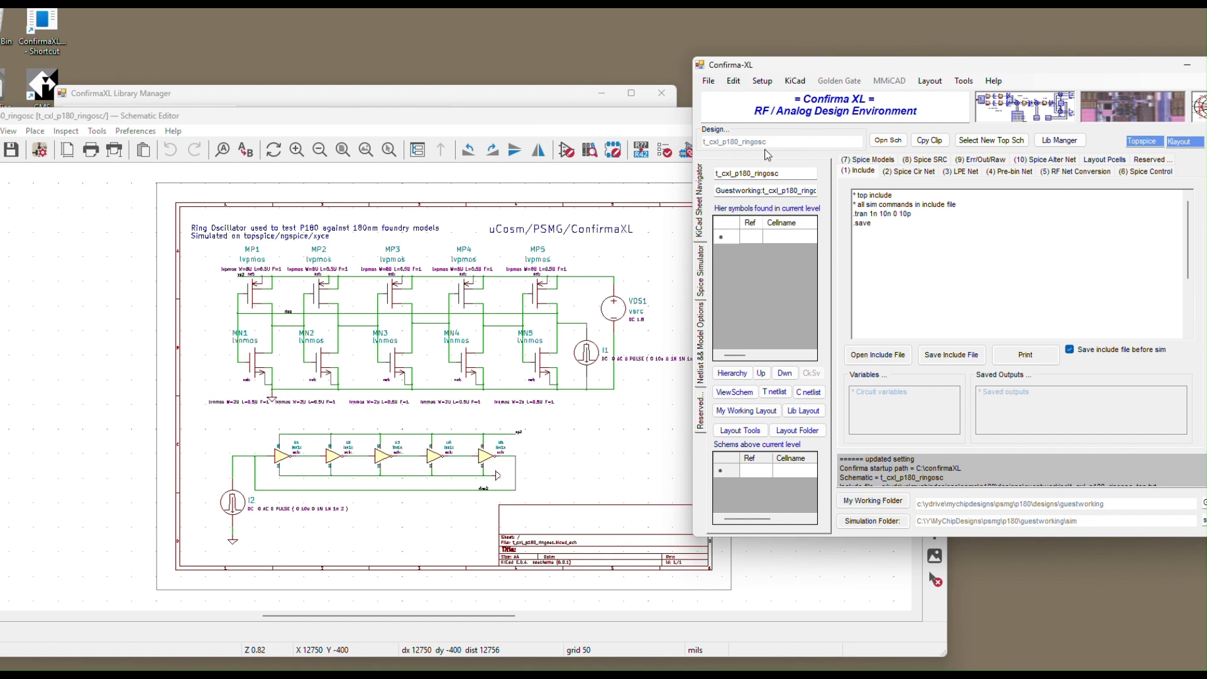
Step: Pass the ring oscillator schematic to ConfirmaXL with the Pass2ConfirmaXL bill-of-material generator, accepting its prompts, and close the generator dialog
click(579, 121)
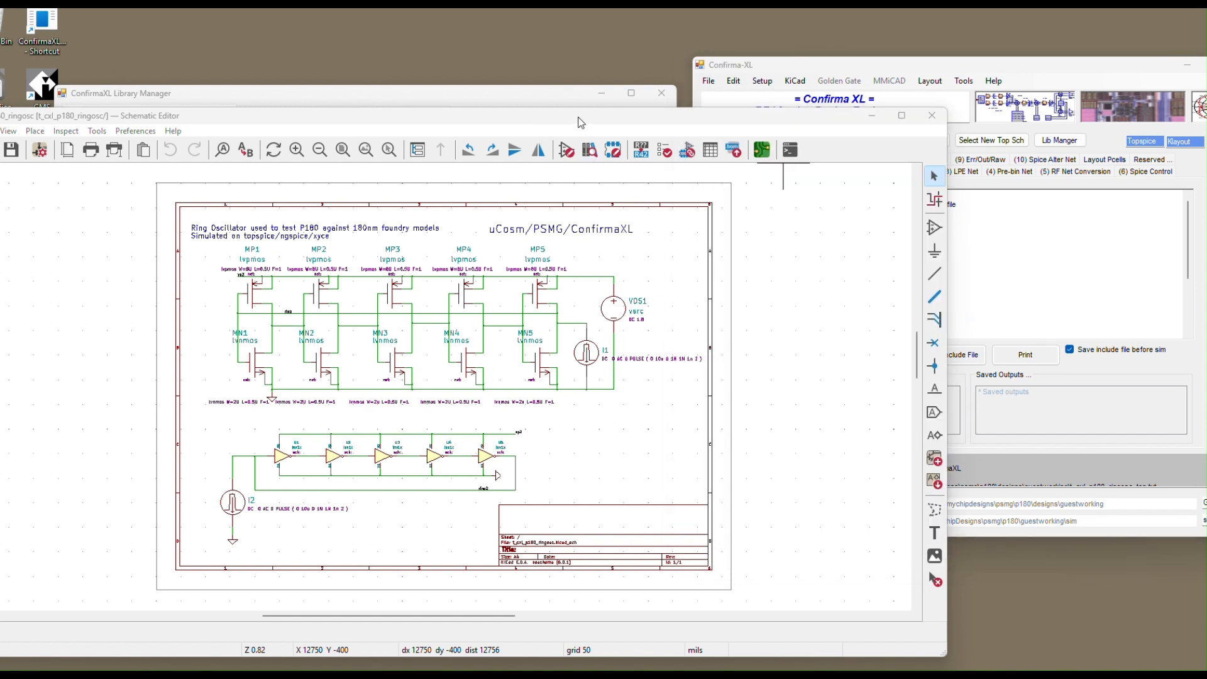
click(734, 151)
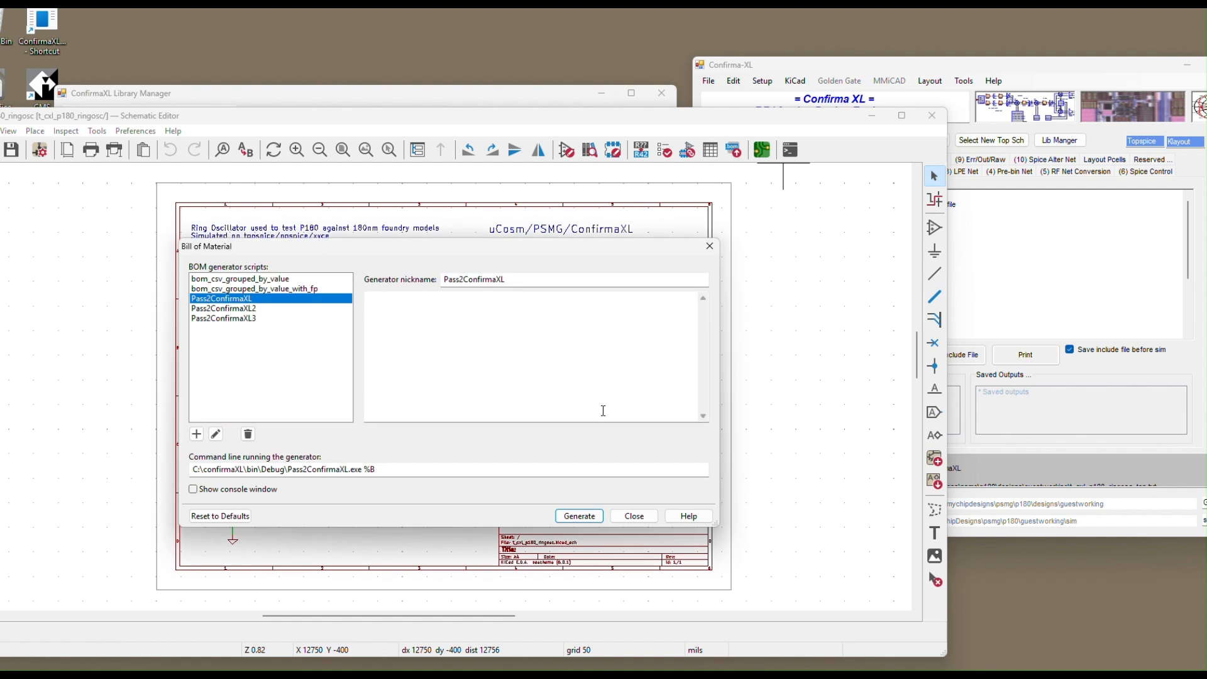
click(570, 518)
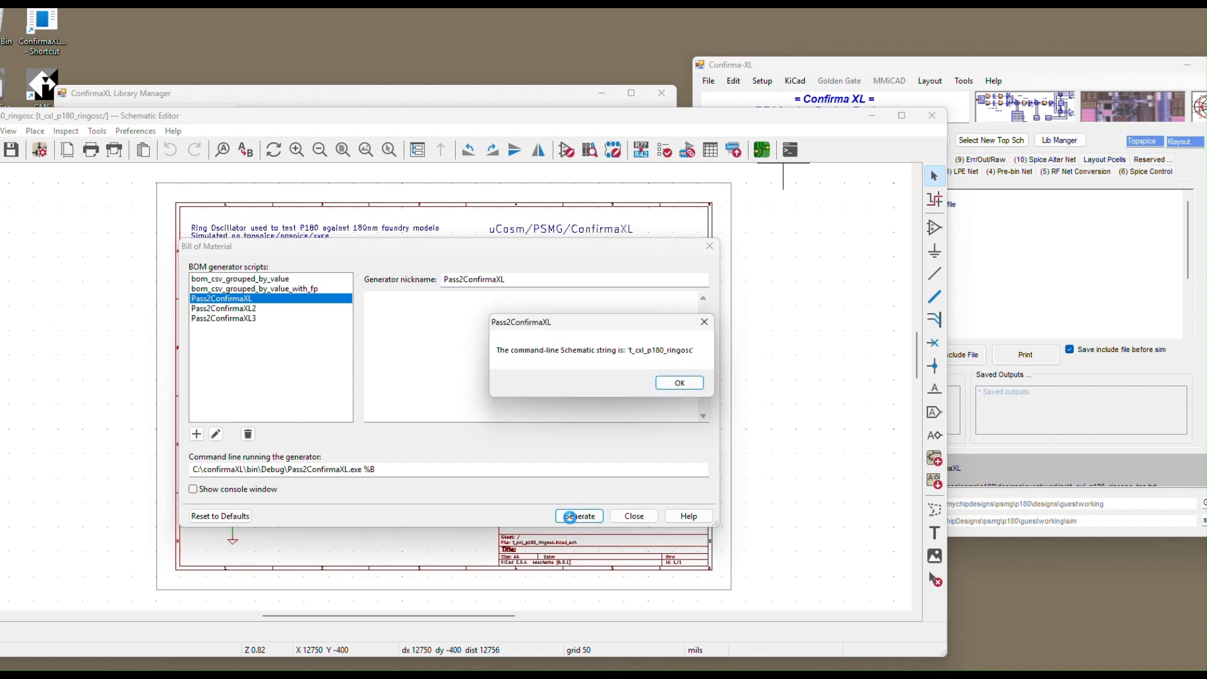
click(680, 383)
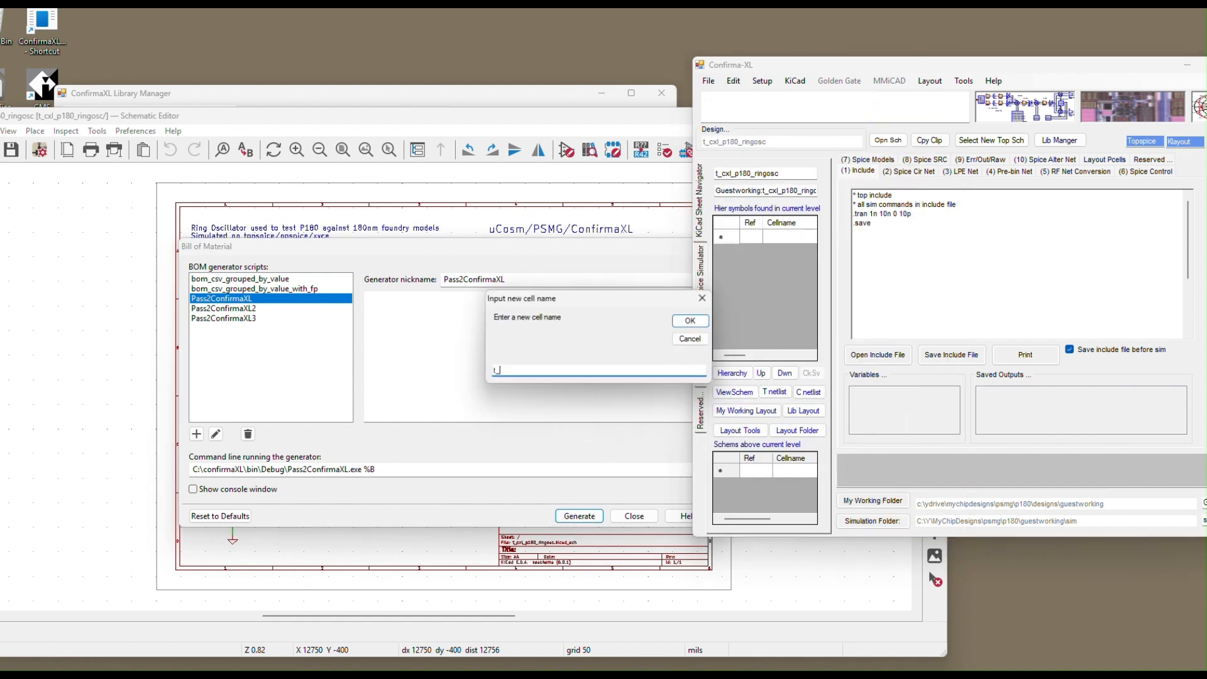
click(694, 323)
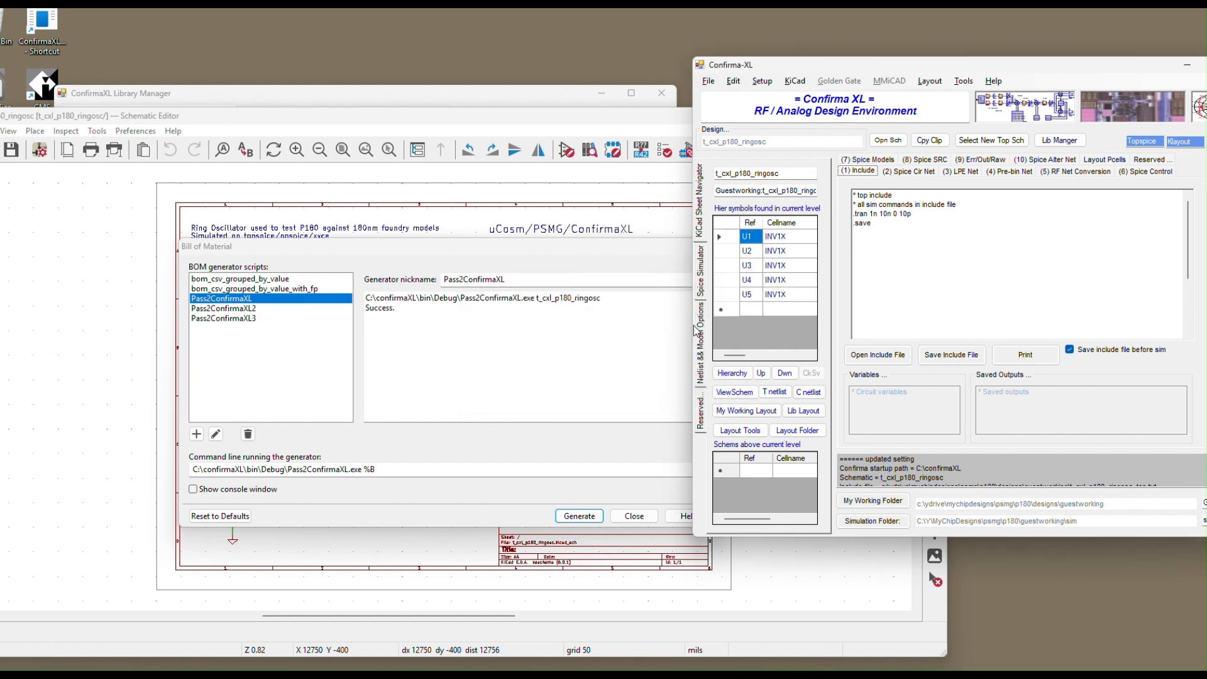
click(632, 516)
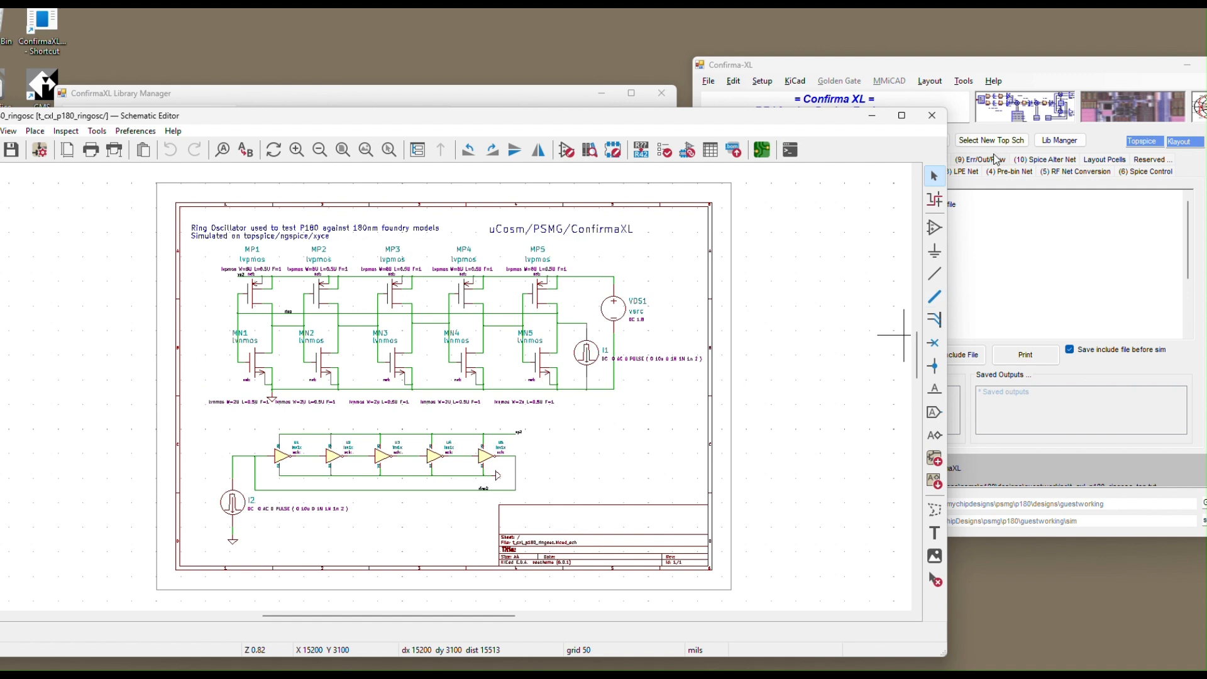
Step: In ConfirmaXL, load the design hierarchy, view the schematic of the INV1X cell for U1, and close it
click(999, 67)
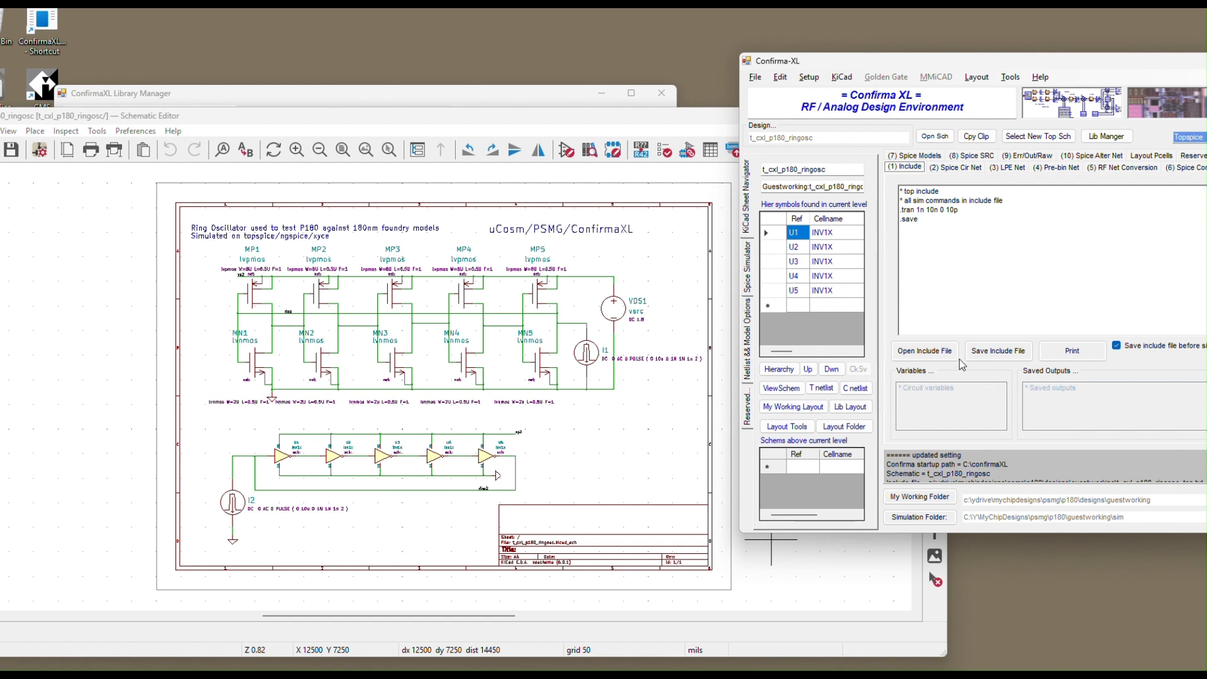
click(791, 370)
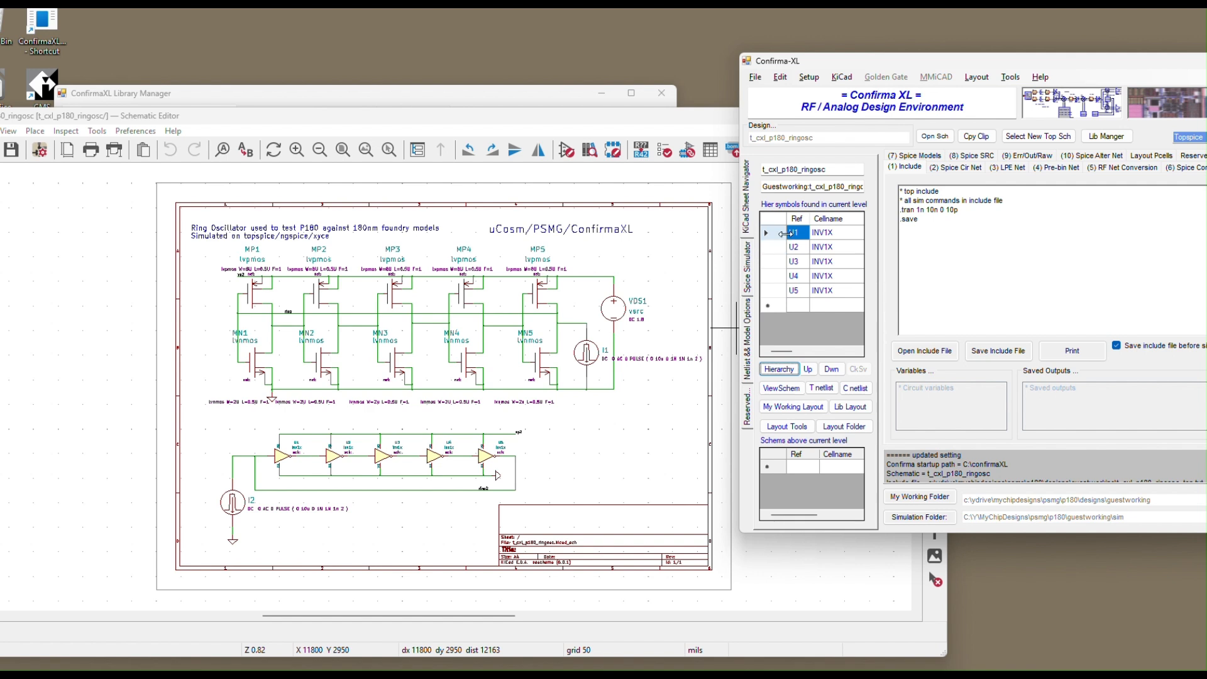
click(788, 391)
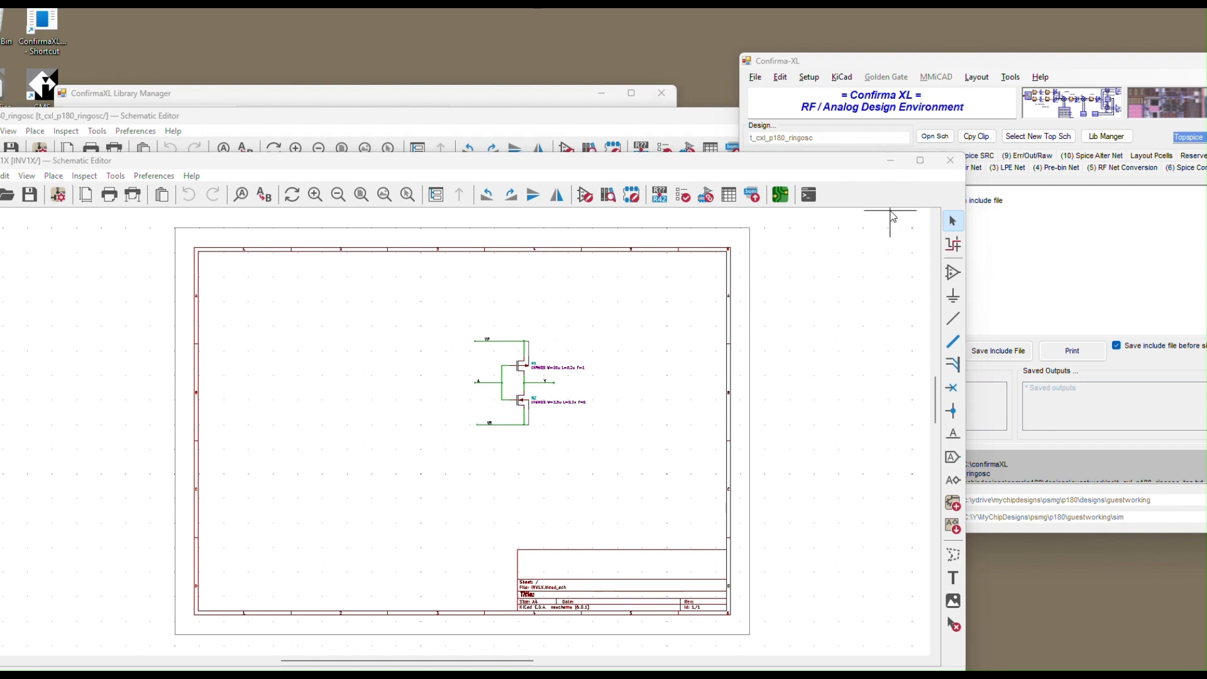
click(950, 160)
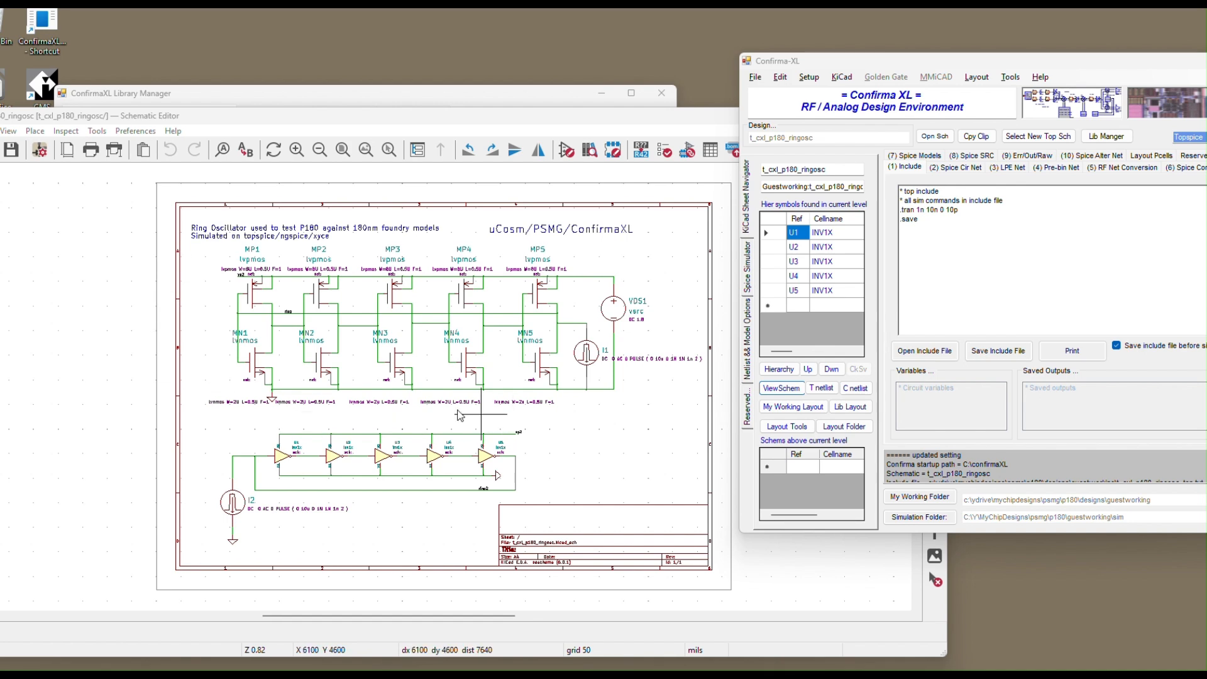
Step: Examine the transistor-level ring oscillator and the inv1x inverter chain in the t_cxl_p180_ringosc schematic
scroll(276, 353, up, 3)
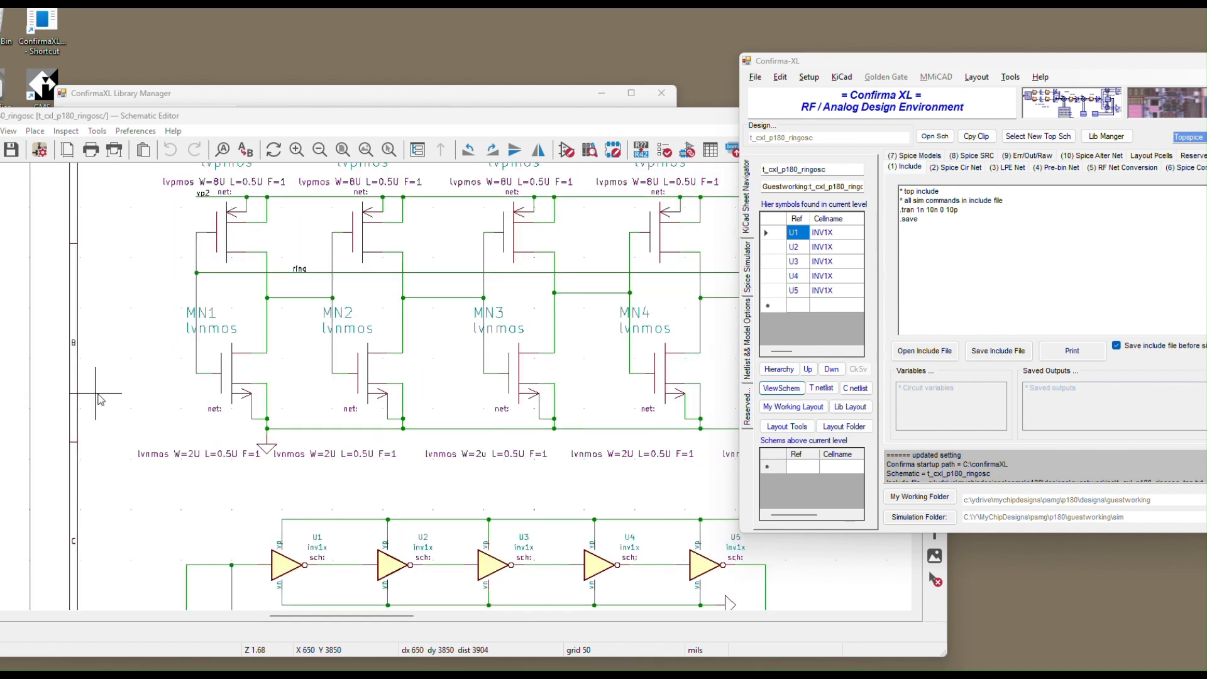
scroll(98, 399, down, 3)
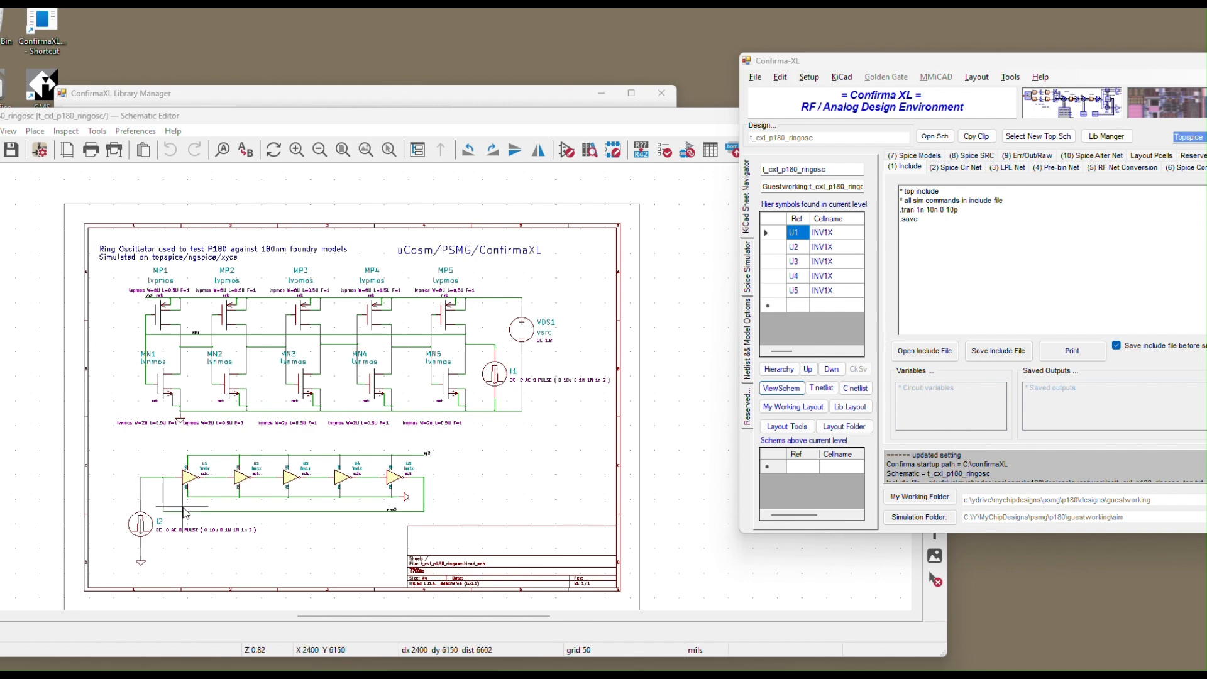
scroll(226, 525, up, 1)
scroll(226, 525, up, 6)
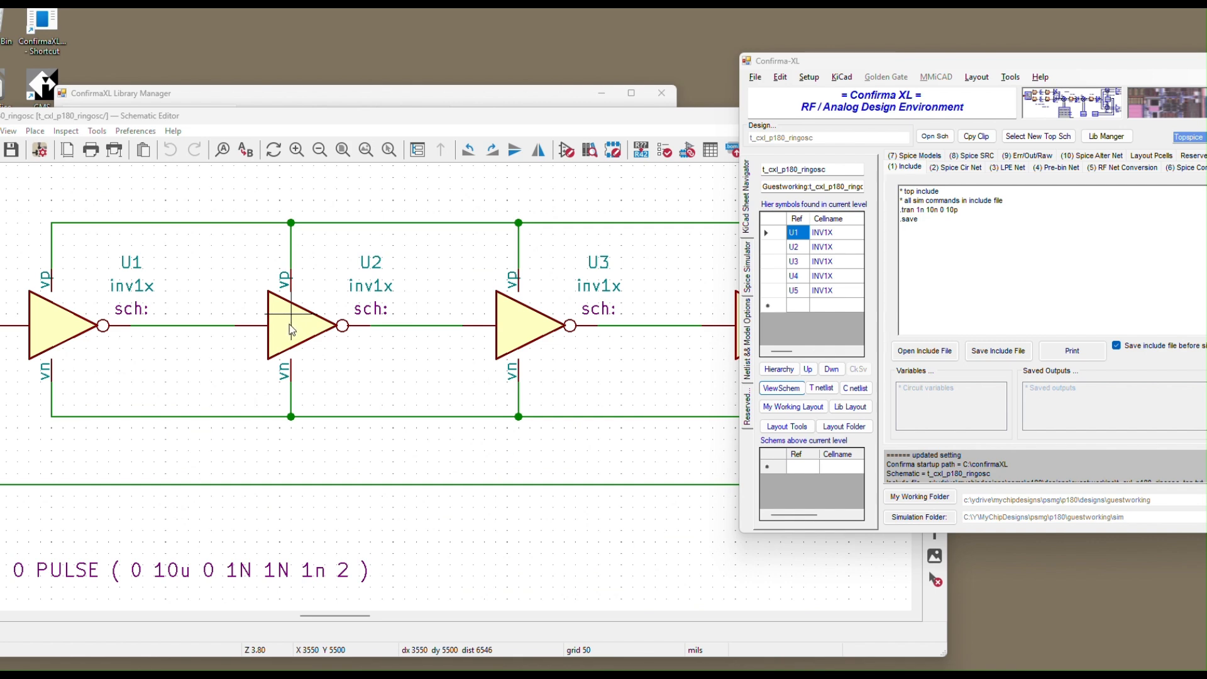
scroll(385, 521, down, 1)
scroll(386, 526, down, 6)
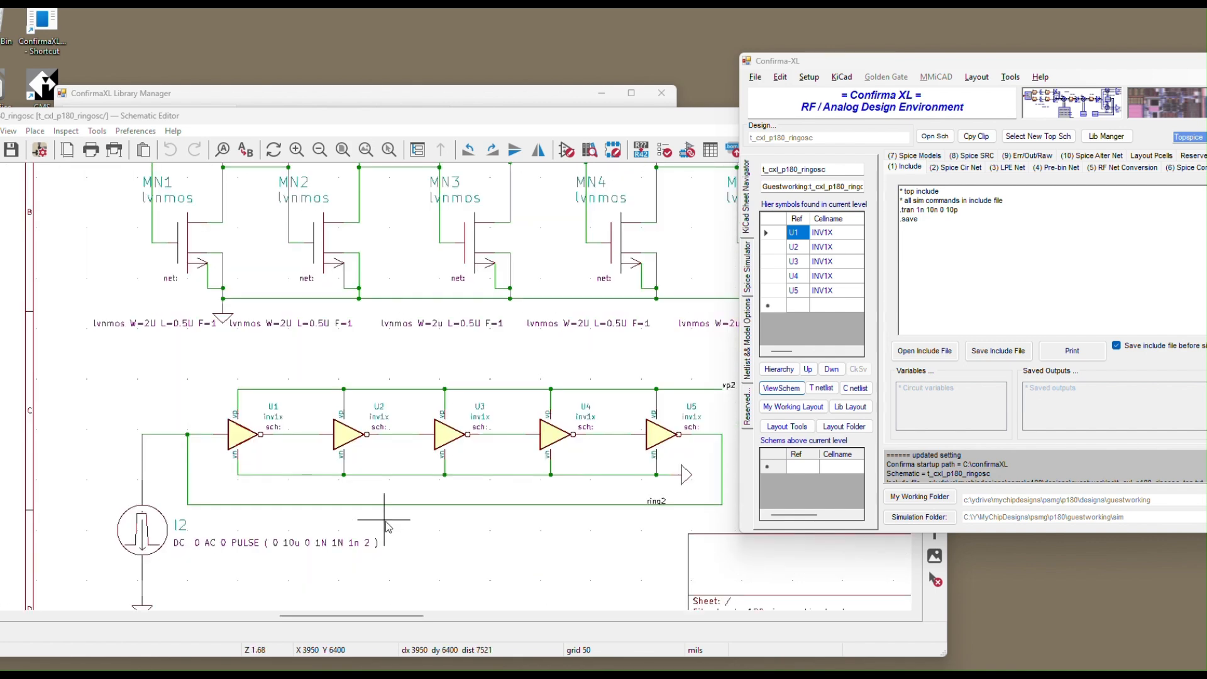
Step: Examine the ring and ring2 net labels on the transistor-level and inv1x oscillators in the schematic
scroll(376, 452, up, 3)
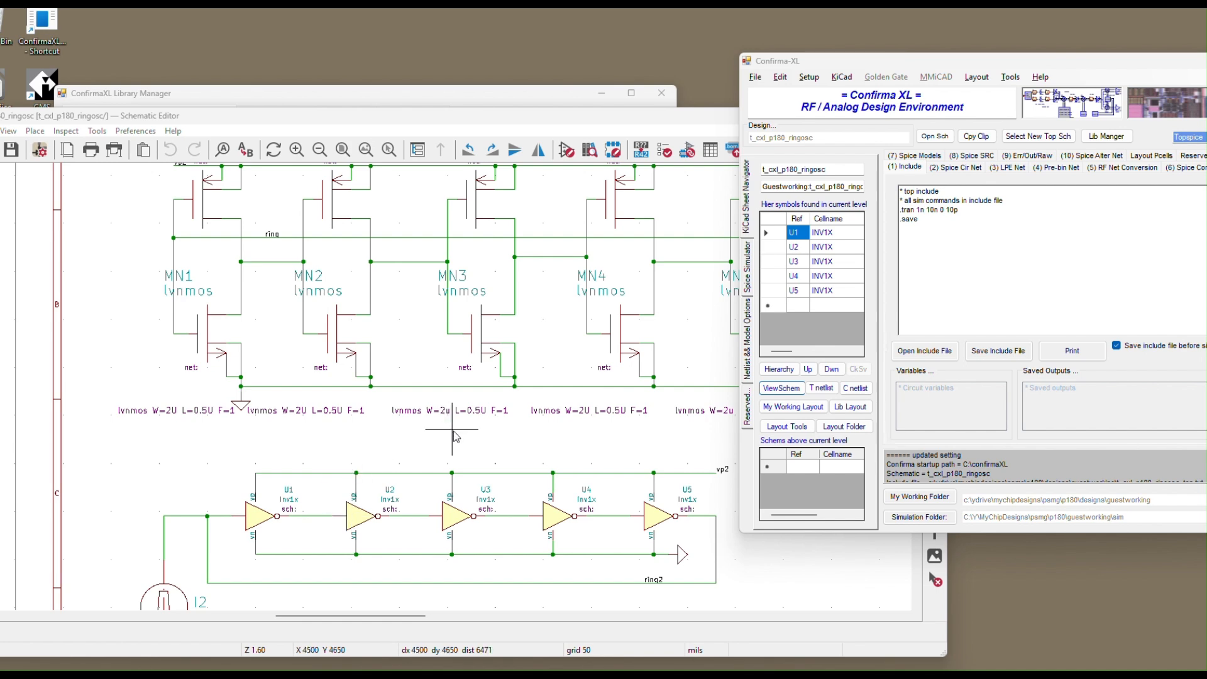
scroll(482, 422, up, 1)
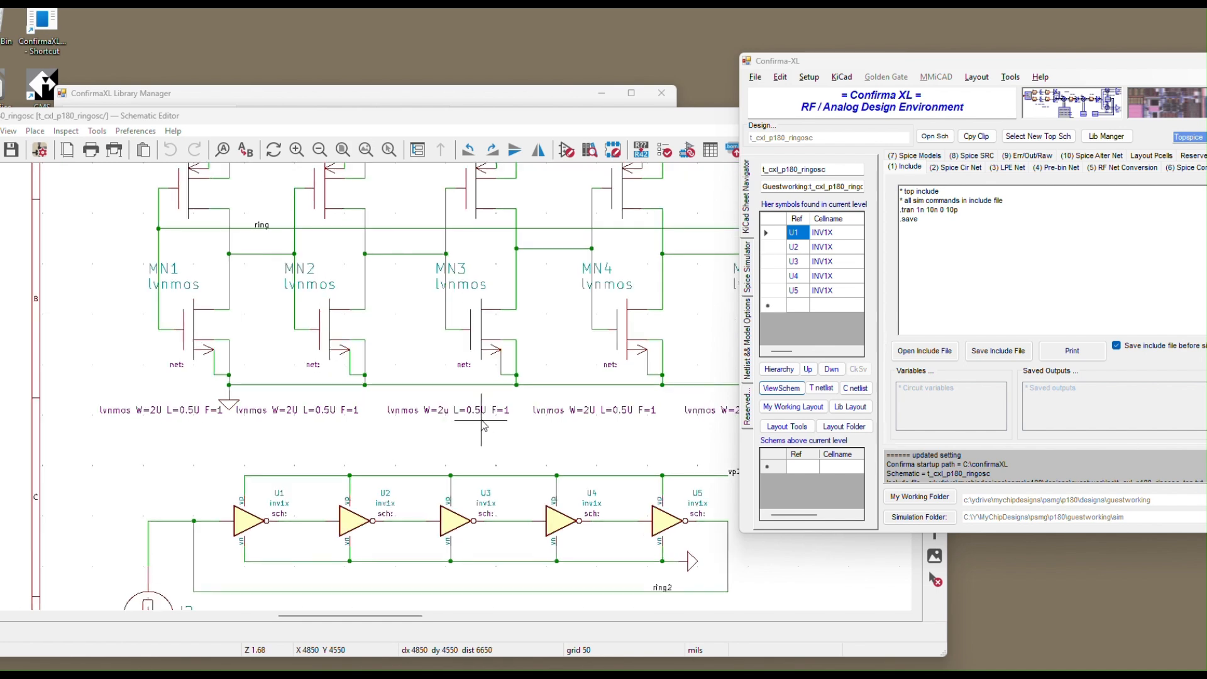
scroll(339, 427, down, 5)
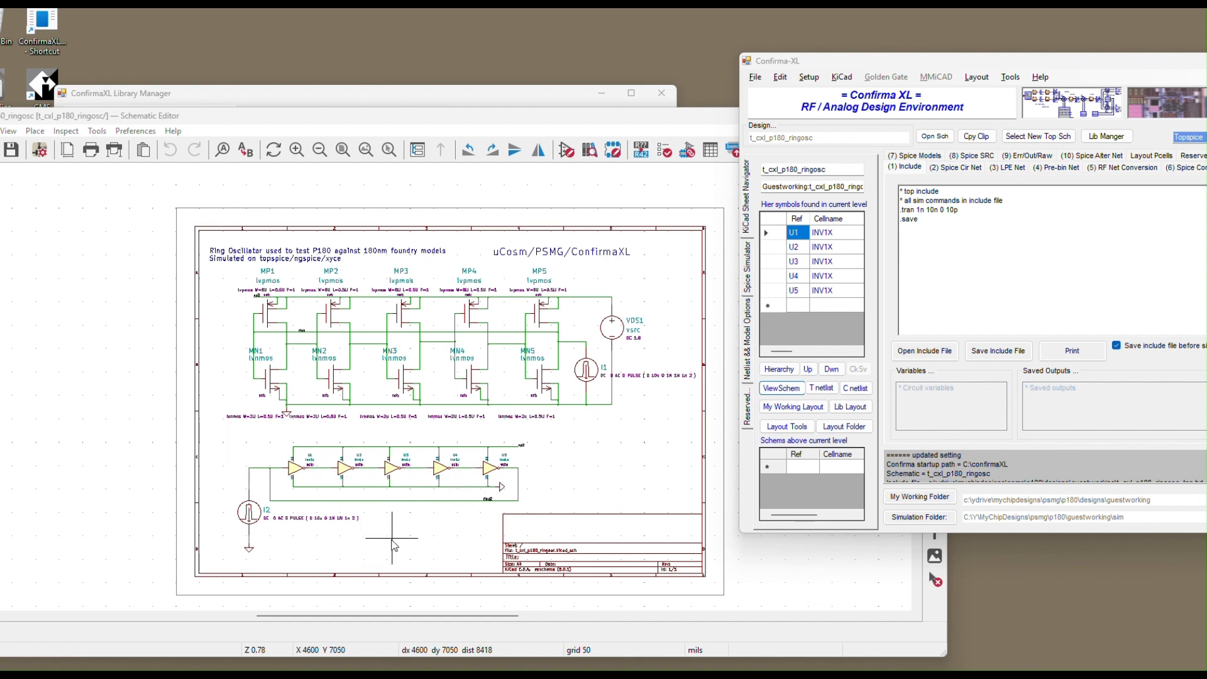
scroll(544, 514, up, 4)
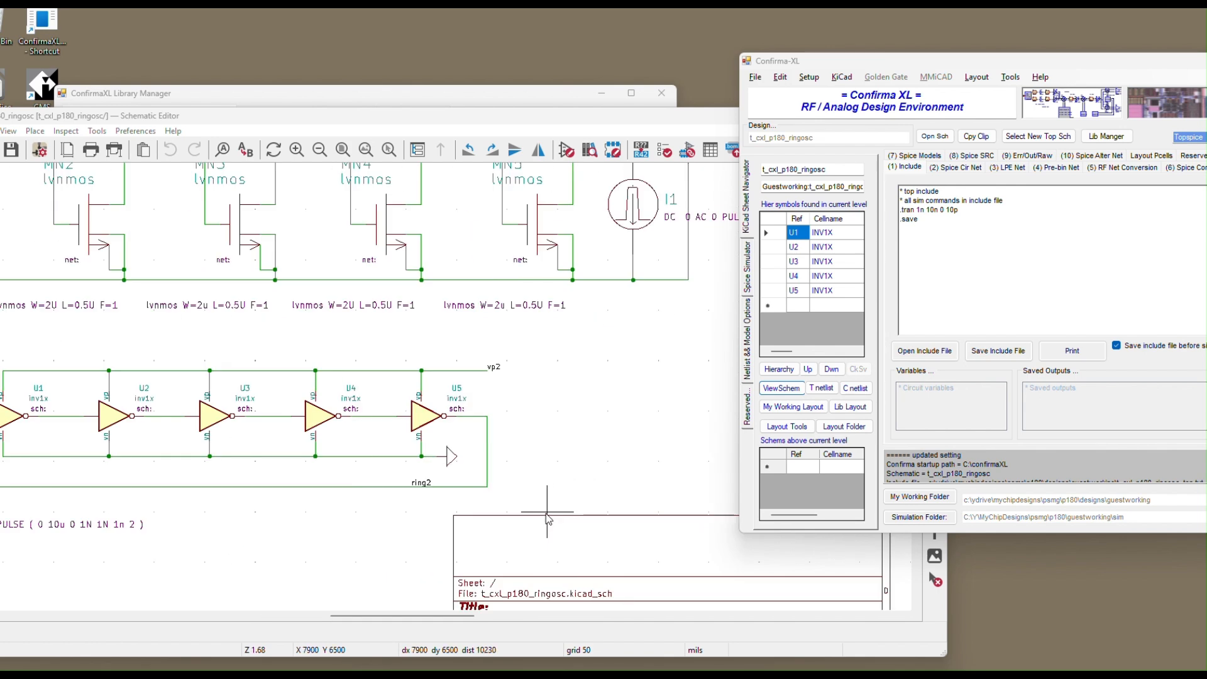
scroll(174, 517, down, 5)
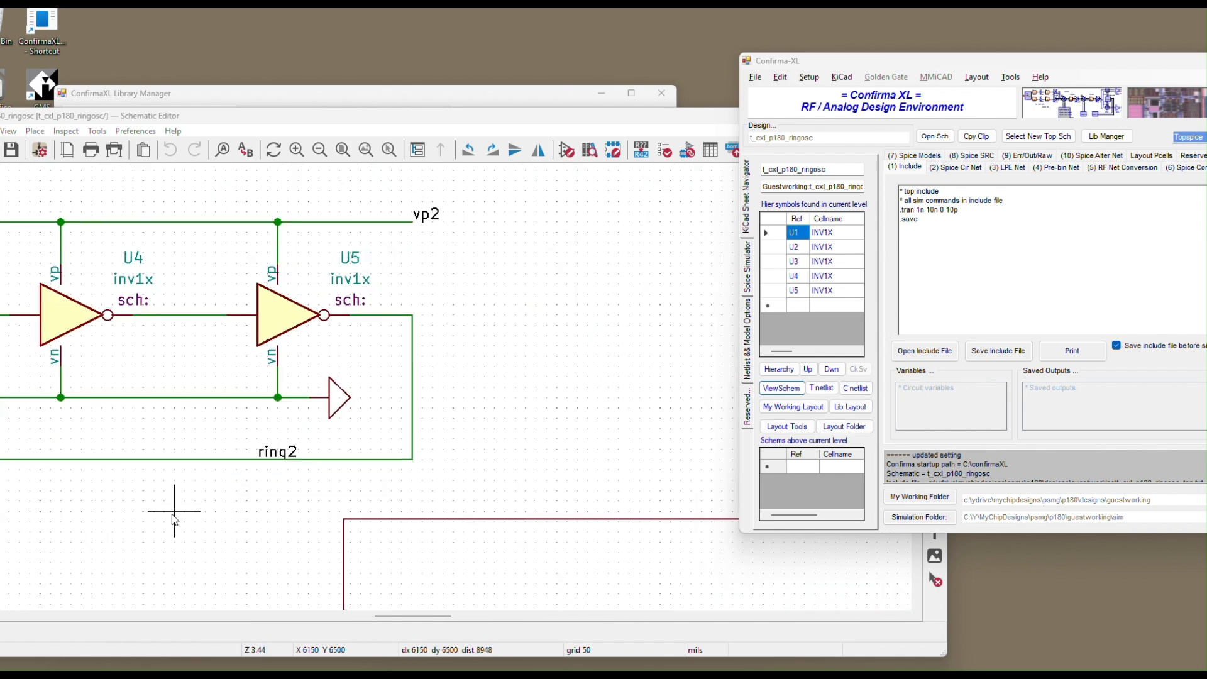
scroll(175, 516, up, 10)
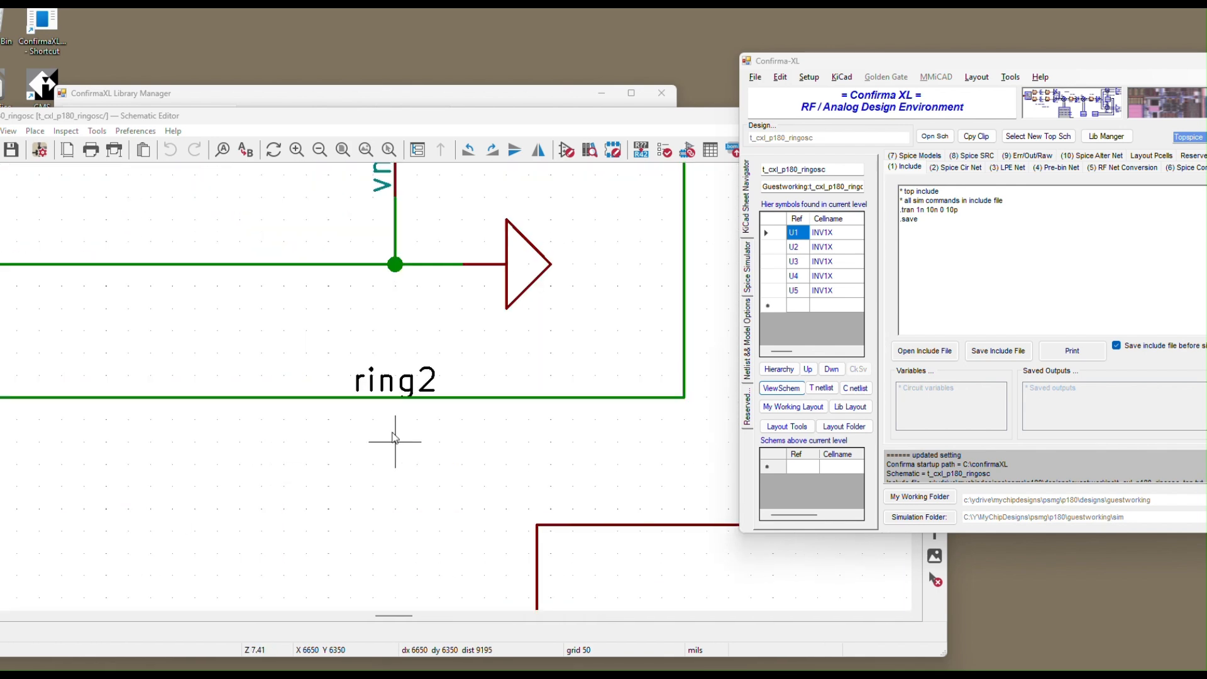
scroll(395, 440, down, 3)
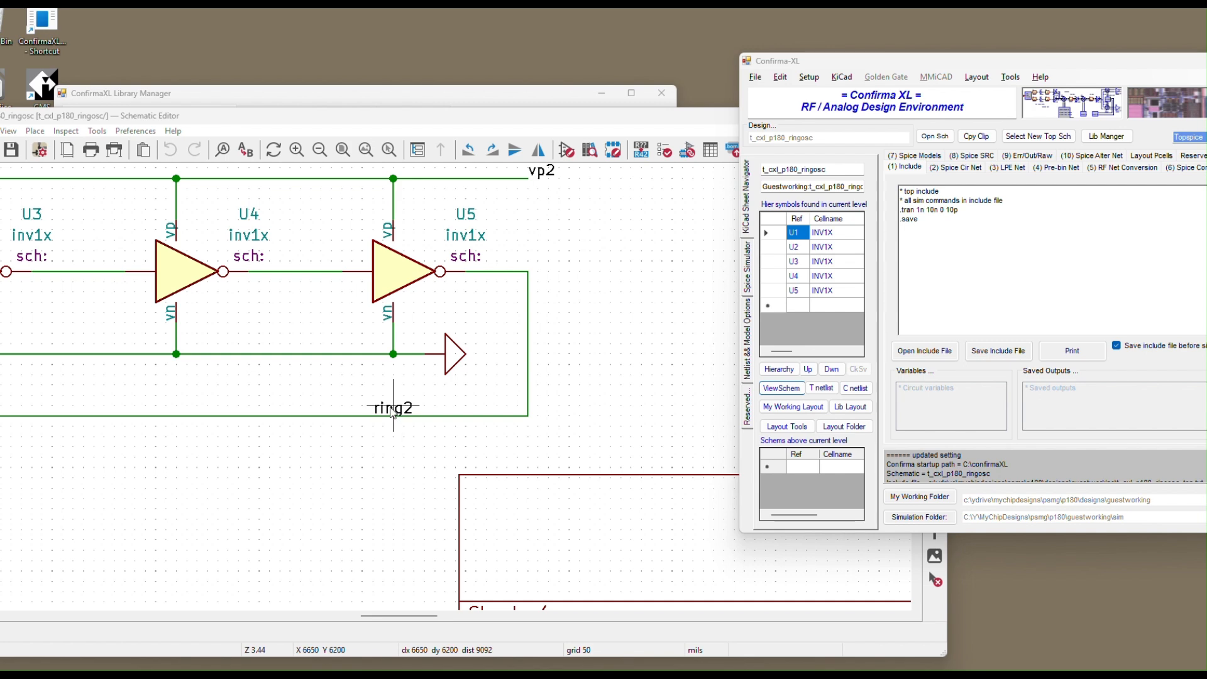
scroll(392, 410, down, 6)
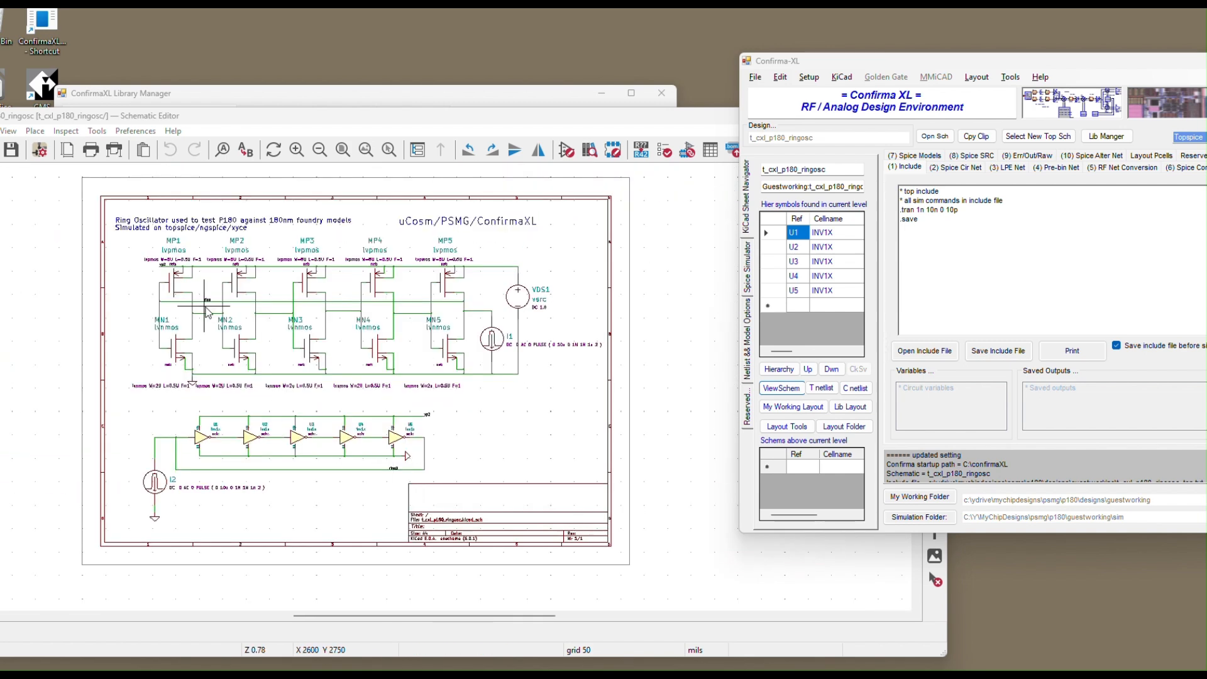
scroll(206, 296, up, 6)
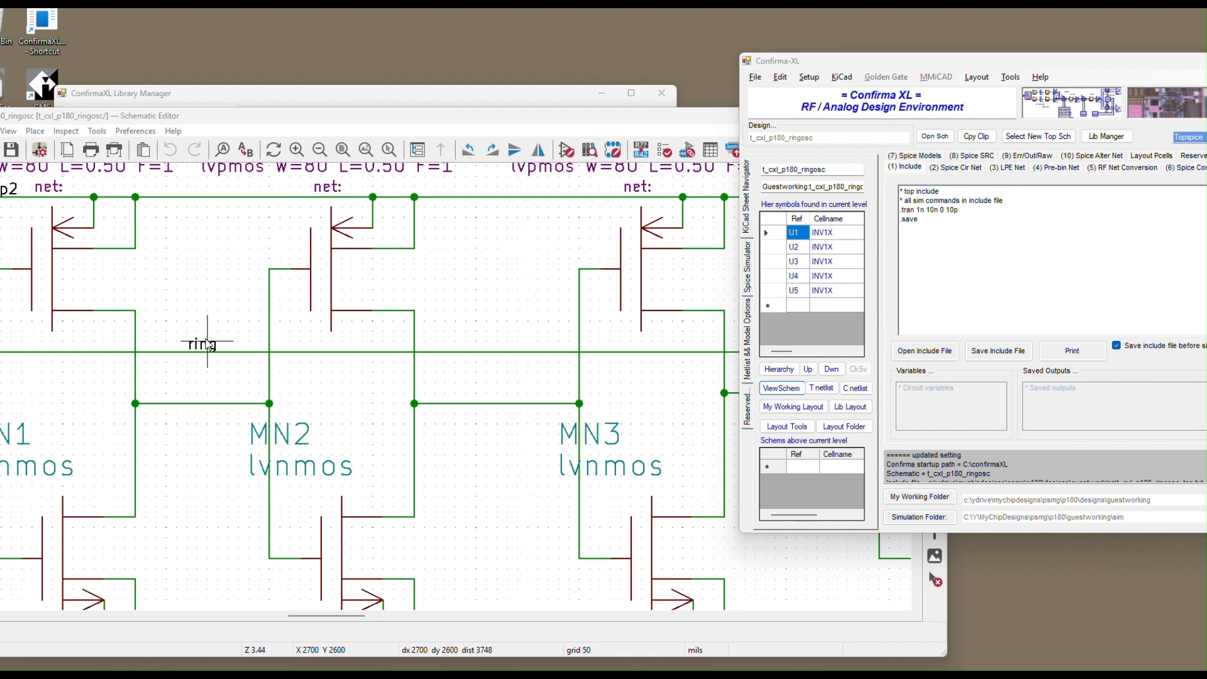
scroll(207, 343, down, 6)
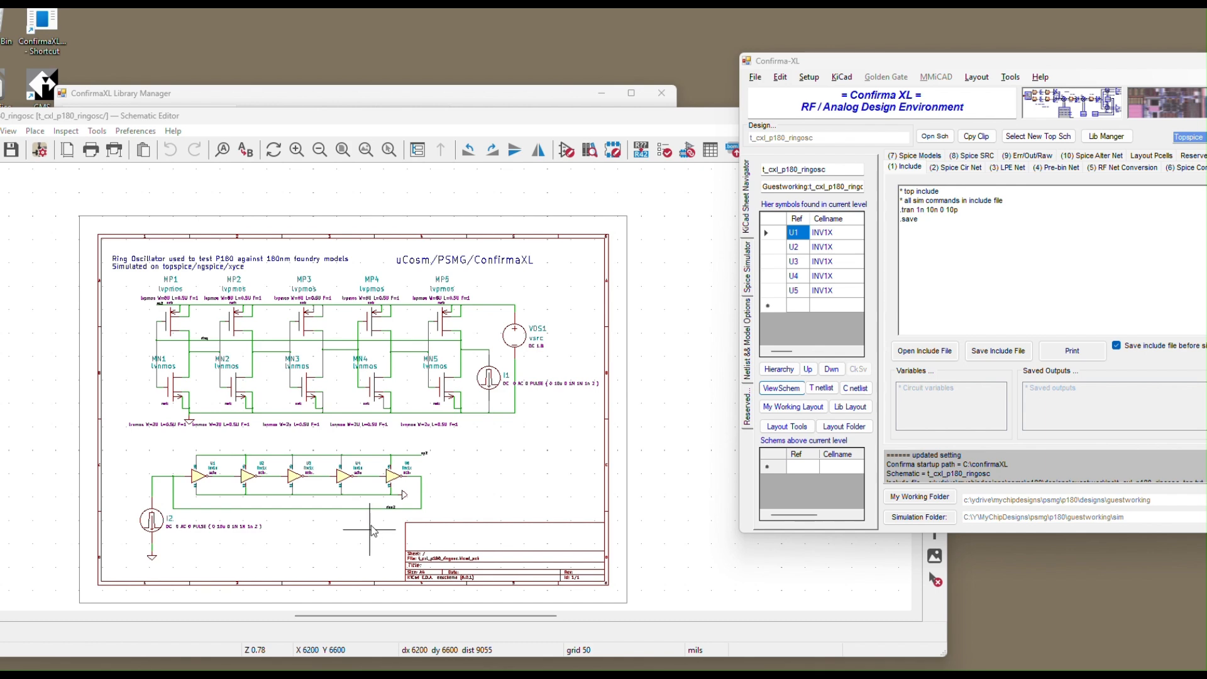
Step: Narrow and reposition the schematic editor window, and move the Confirma-XL window so its full width is visible beside the circuit
click(342, 121)
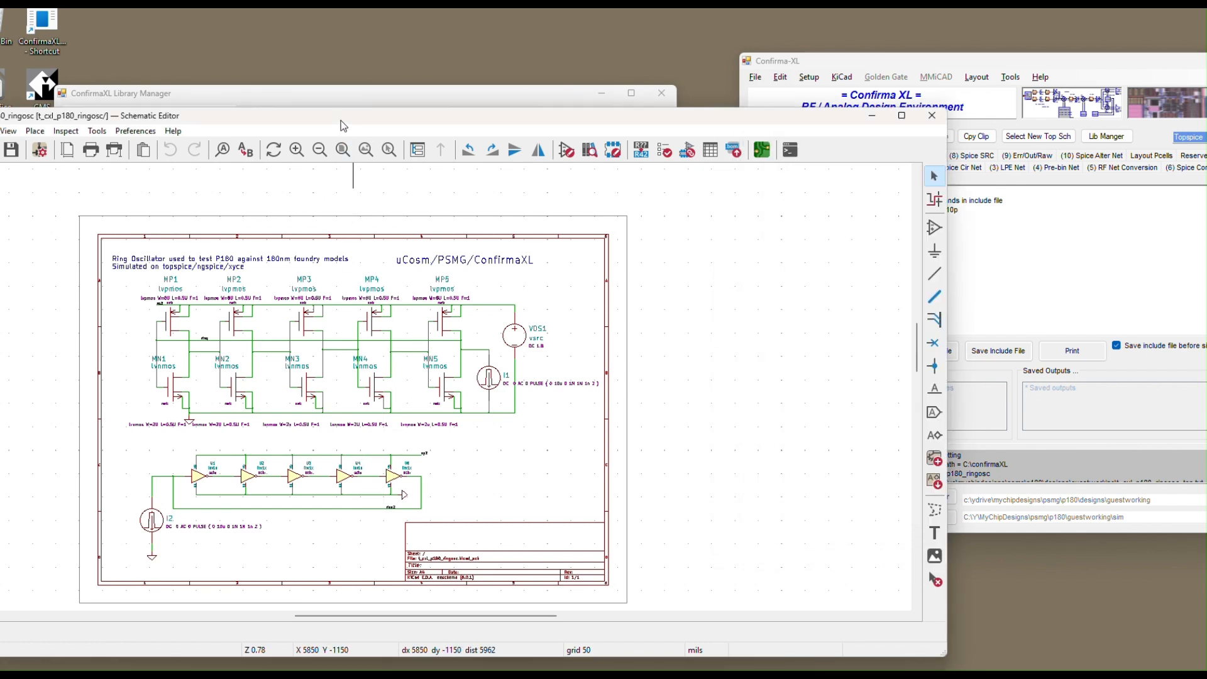
drag(342, 122, 337, 100)
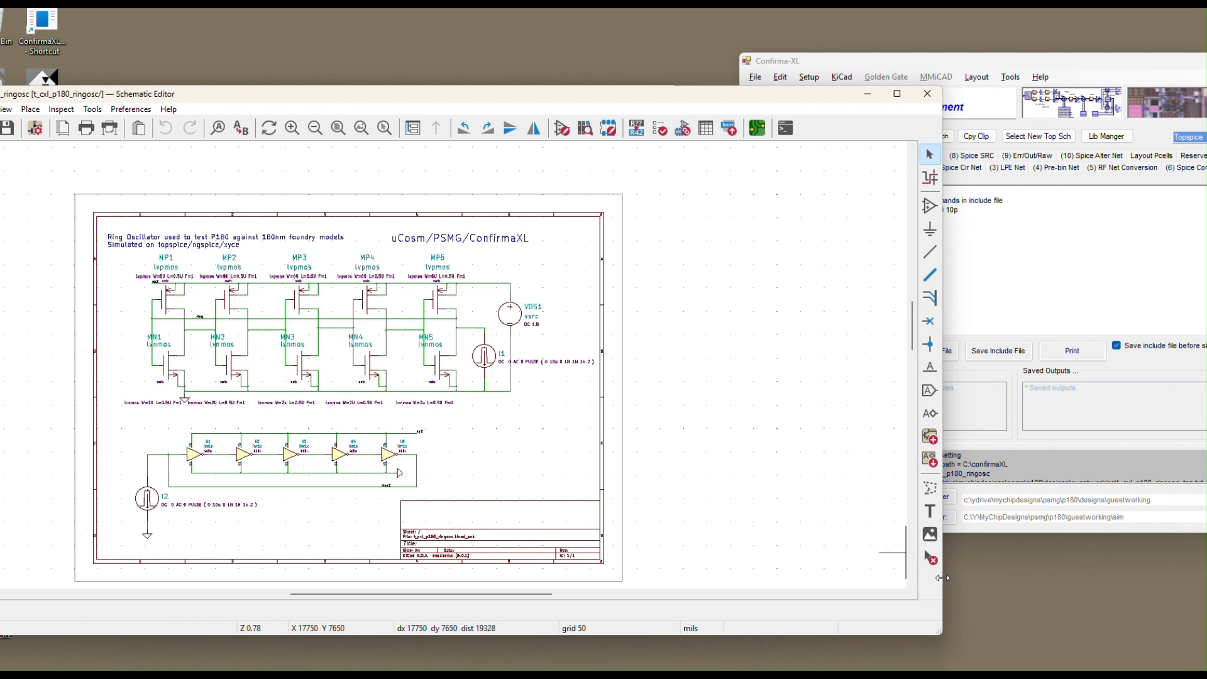
drag(942, 578, 759, 578)
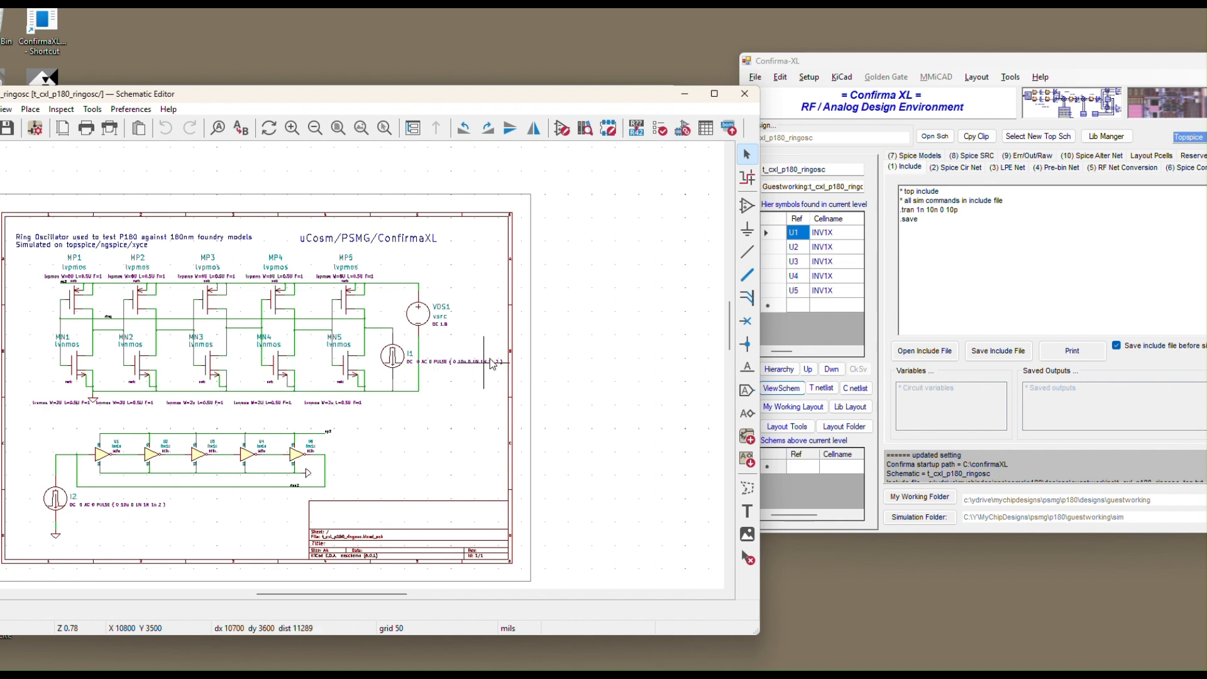
drag(555, 100, 555, 89)
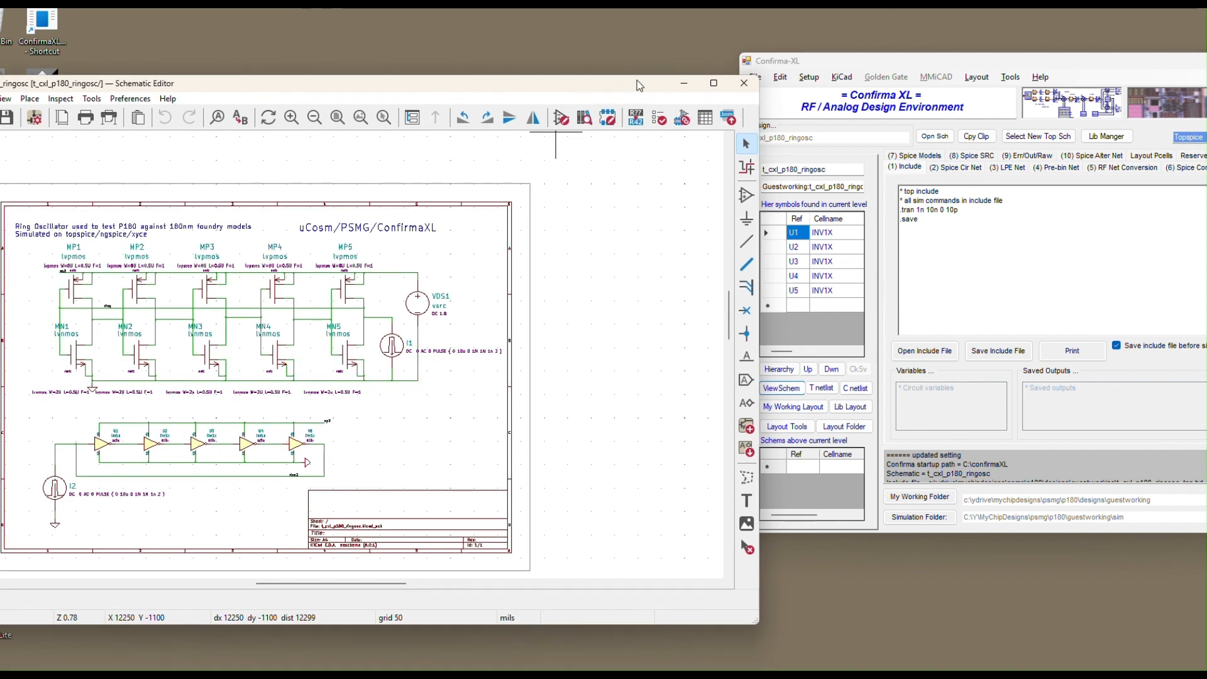
click(879, 65)
drag(879, 65, 648, 98)
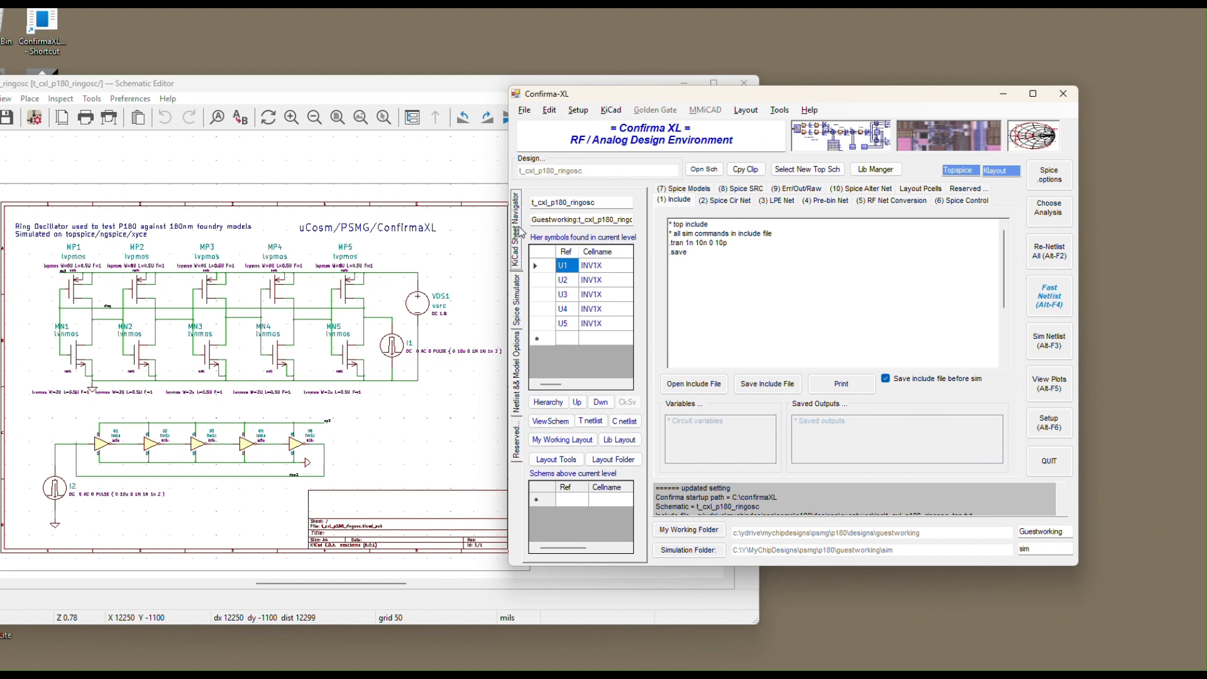
Step: Look through the include file, Spice circuit netlist, LPE, pre-bin and RF net conversion views, returning to the include file
click(682, 201)
click(715, 204)
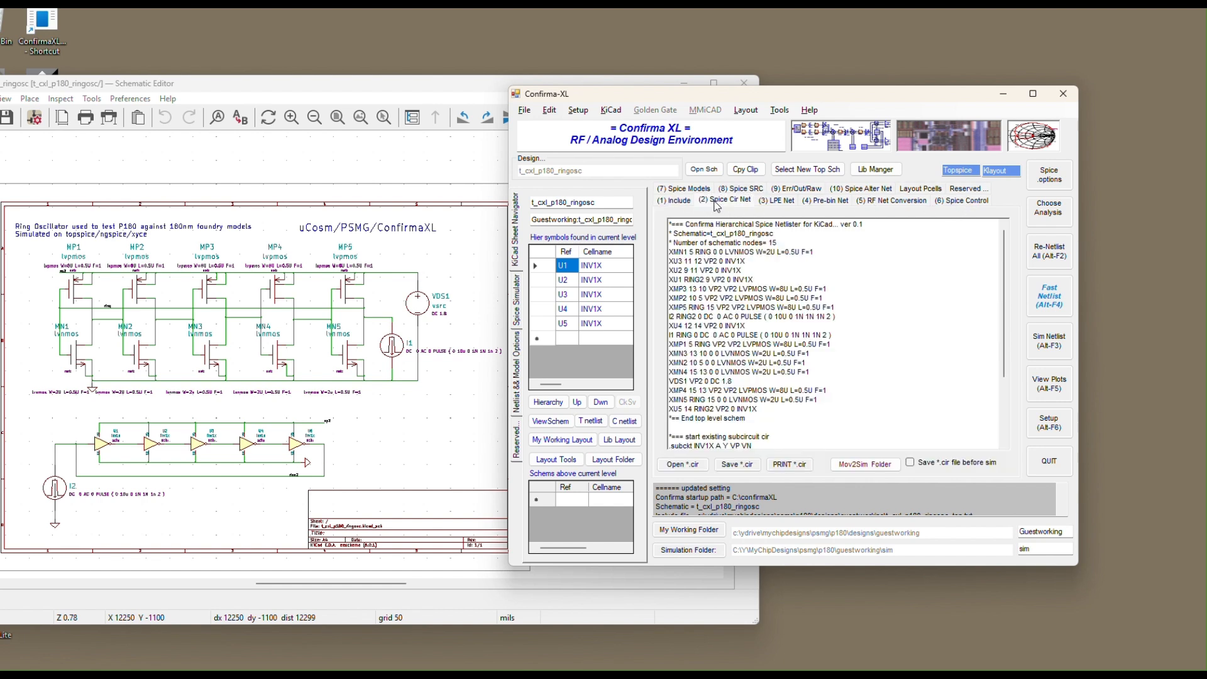
click(771, 200)
click(825, 200)
click(880, 201)
click(673, 203)
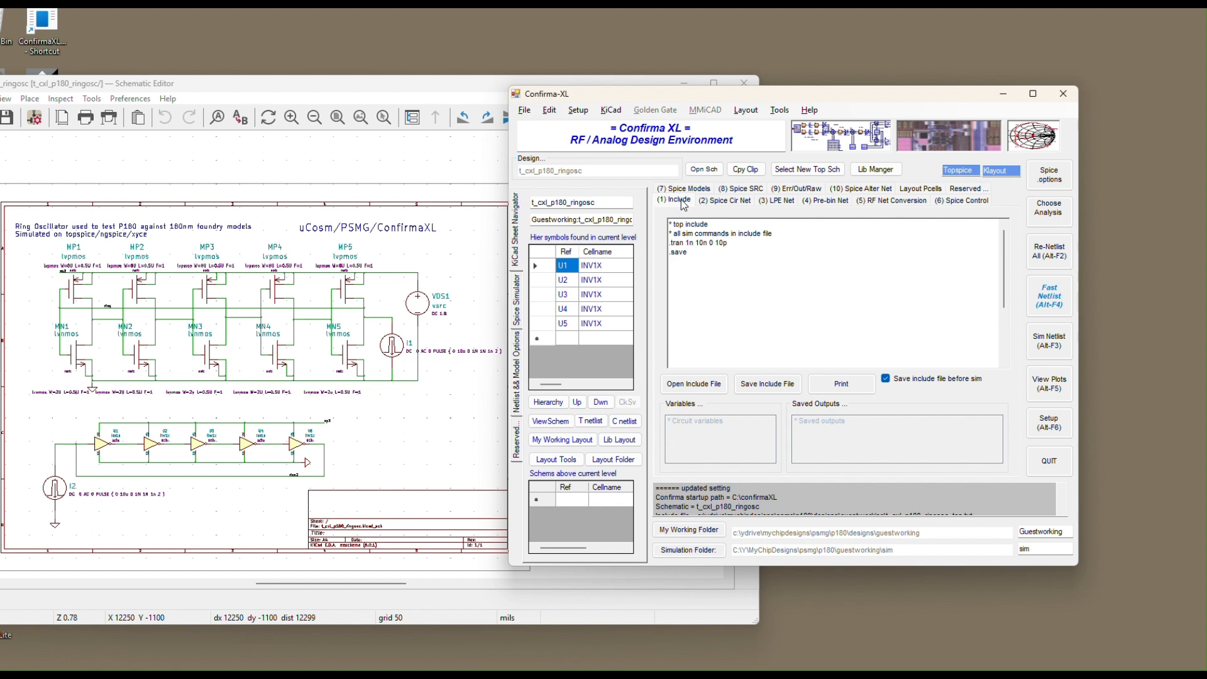
Step: Run Fast Netlist with the Spice circuit netlist displayed and highlight its top-level circuit entries
click(724, 200)
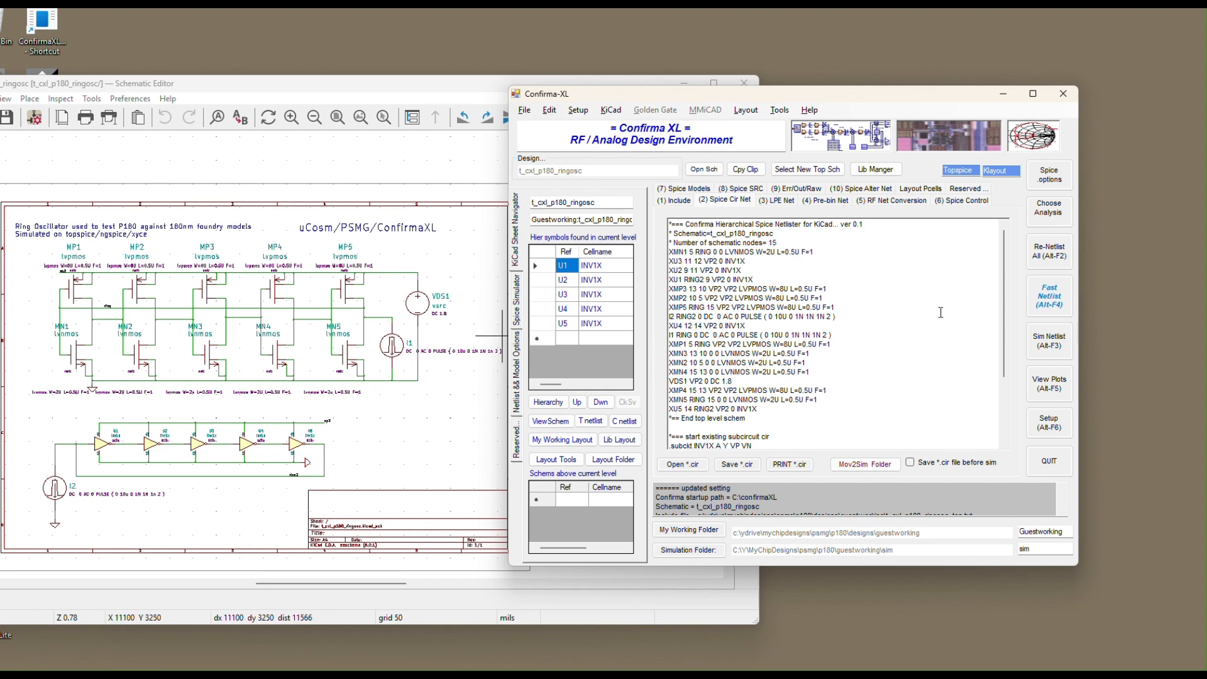
click(1044, 307)
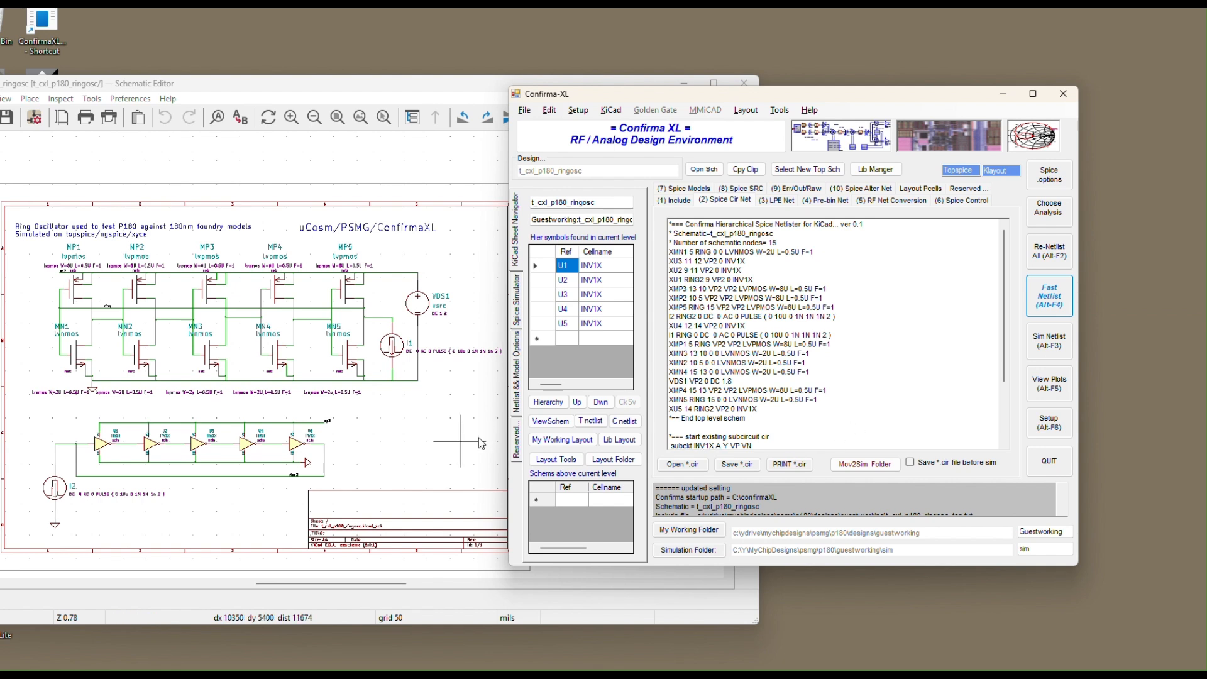
drag(673, 243, 780, 419)
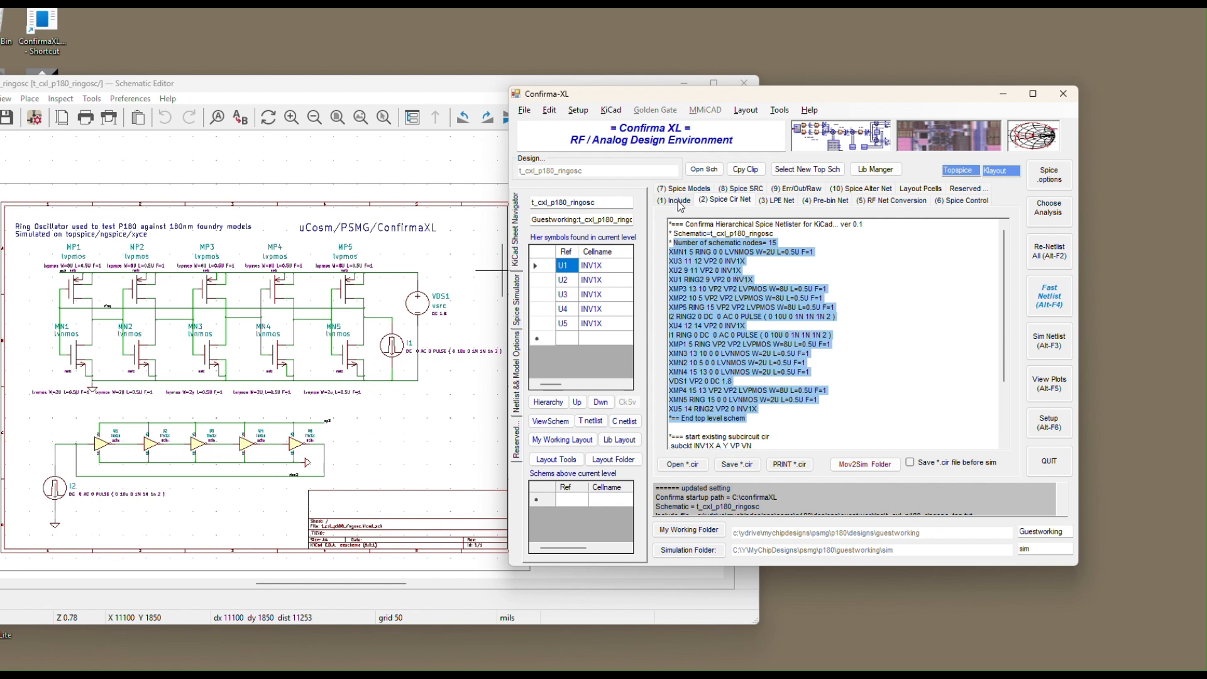
Step: Highlight the simulation commands in the include file and re-netlist the whole design
click(679, 200)
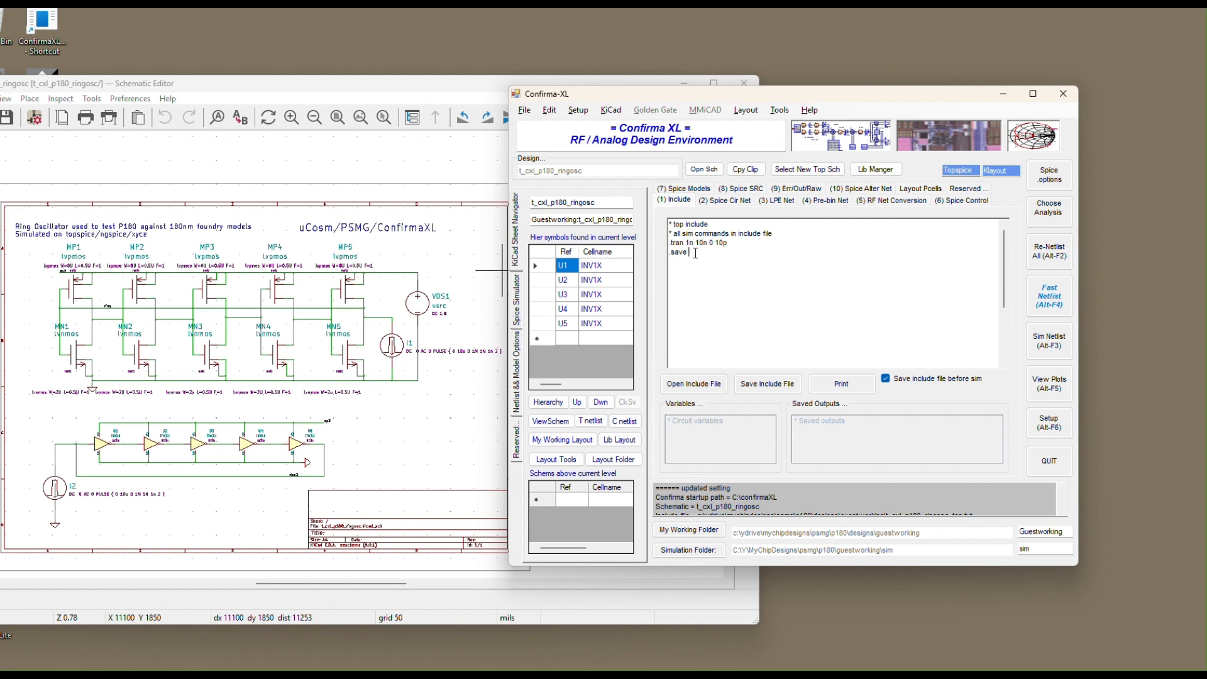
drag(695, 252, 676, 233)
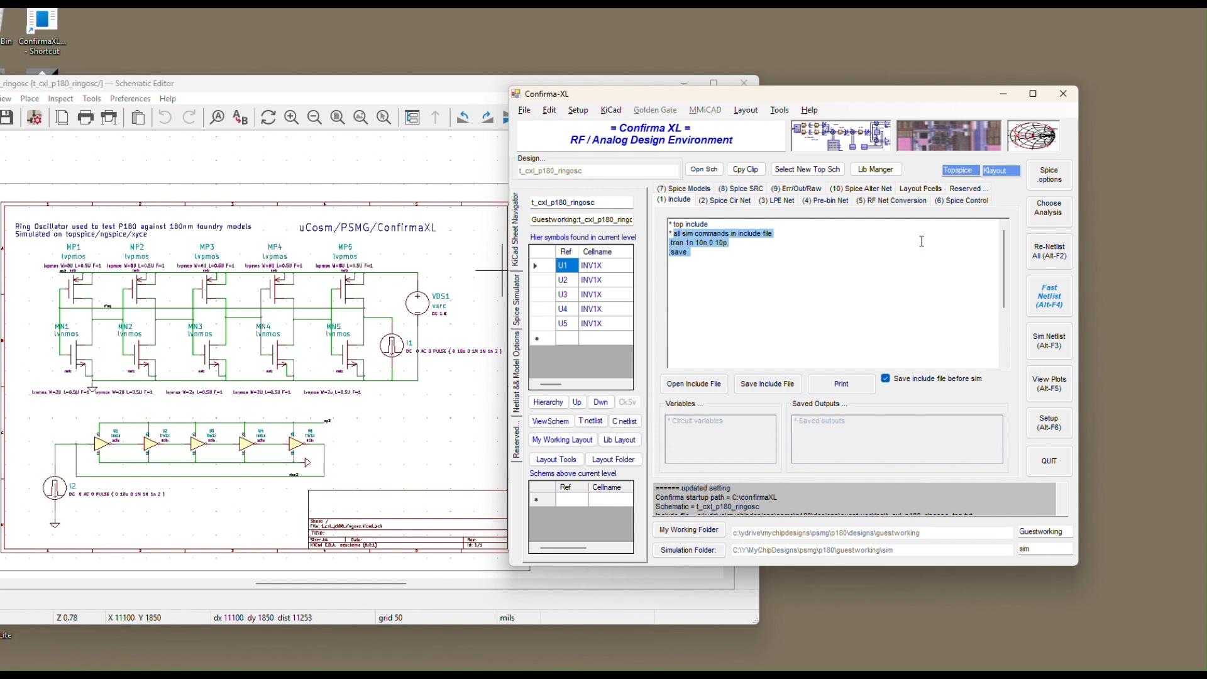
click(1062, 259)
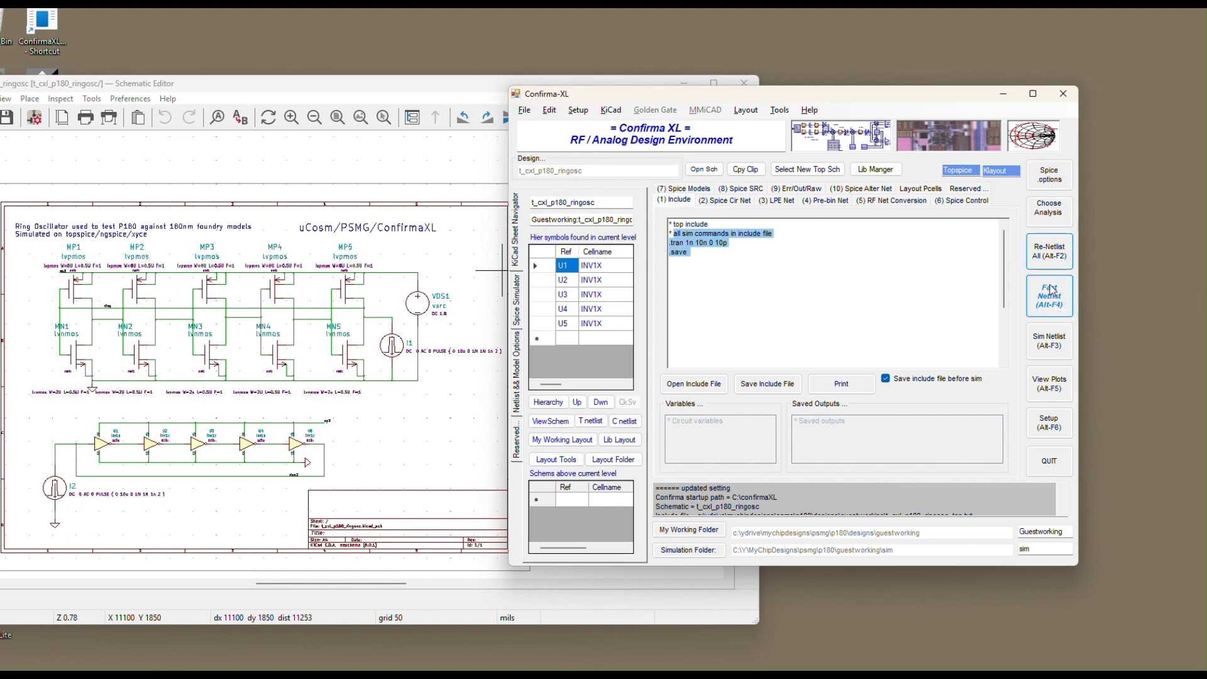
Step: Review the transient, AC/noise, DC sweep, parametric sweep and Pout vs Pin settings in the Standard Spice Analysis dialog, and close it
click(1049, 225)
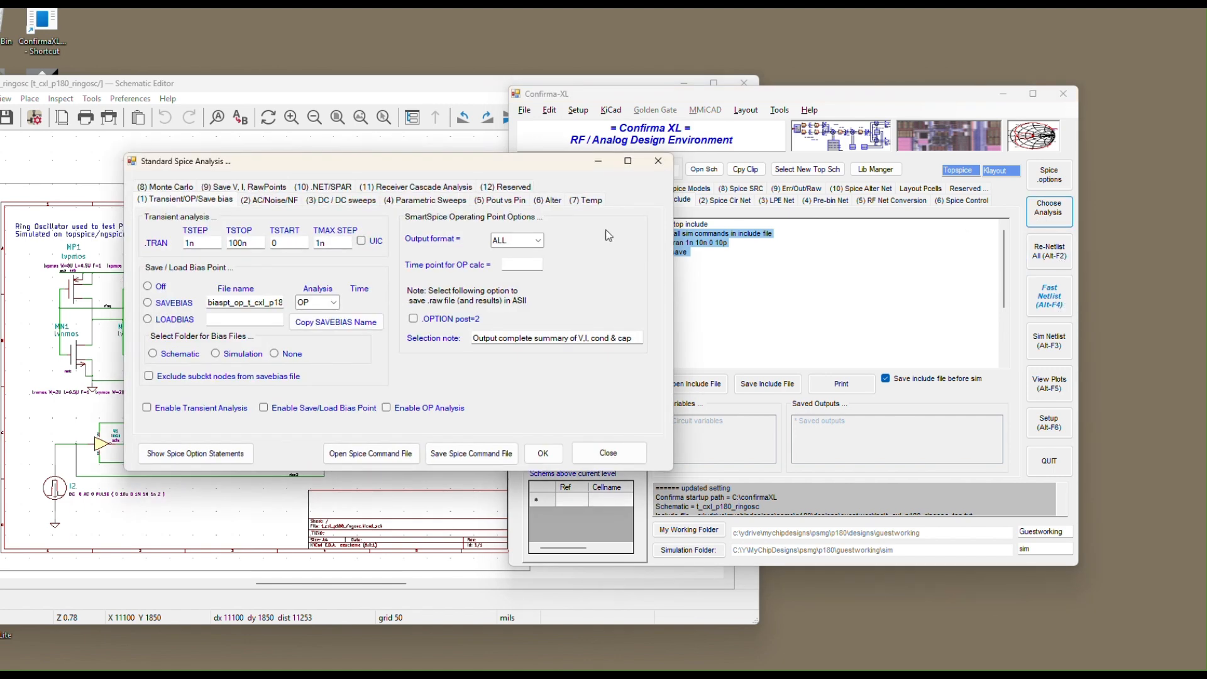
drag(293, 169, 243, 170)
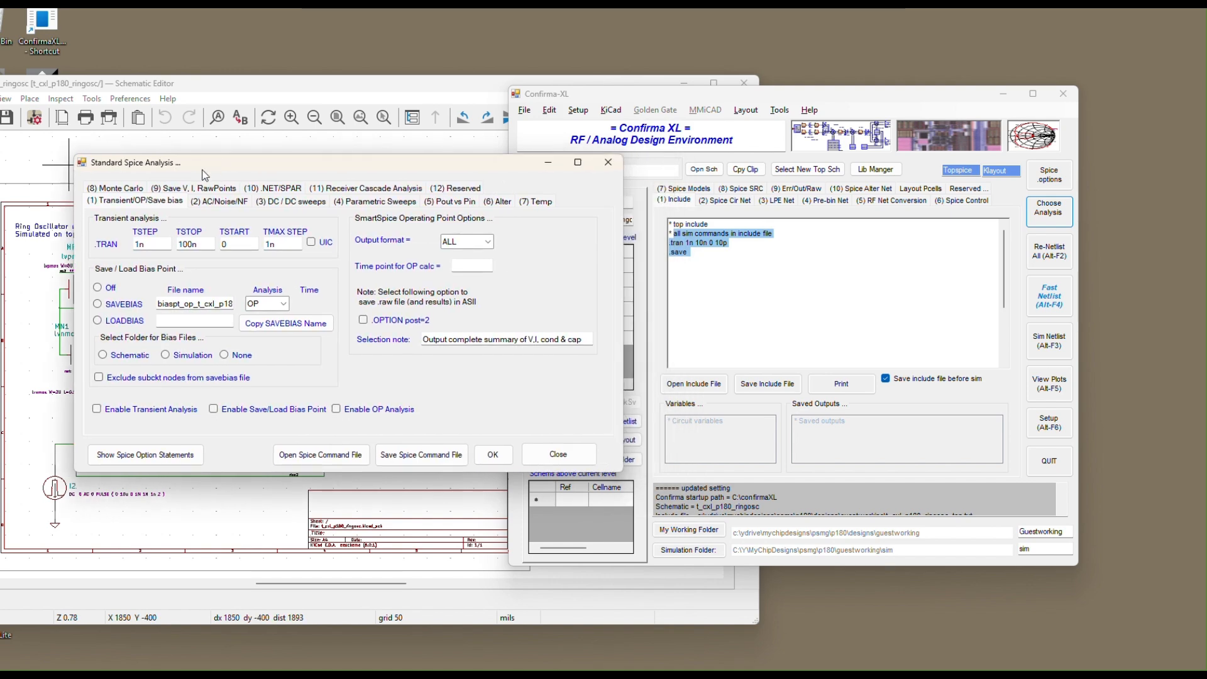
click(209, 207)
click(277, 207)
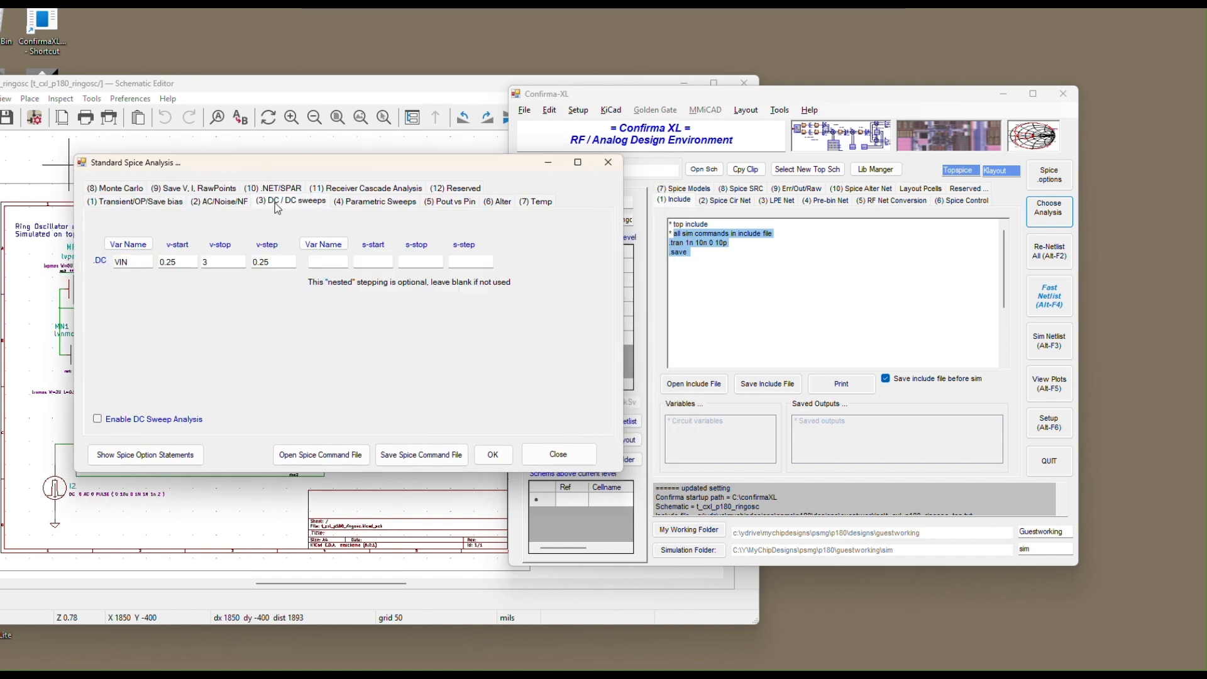
click(144, 201)
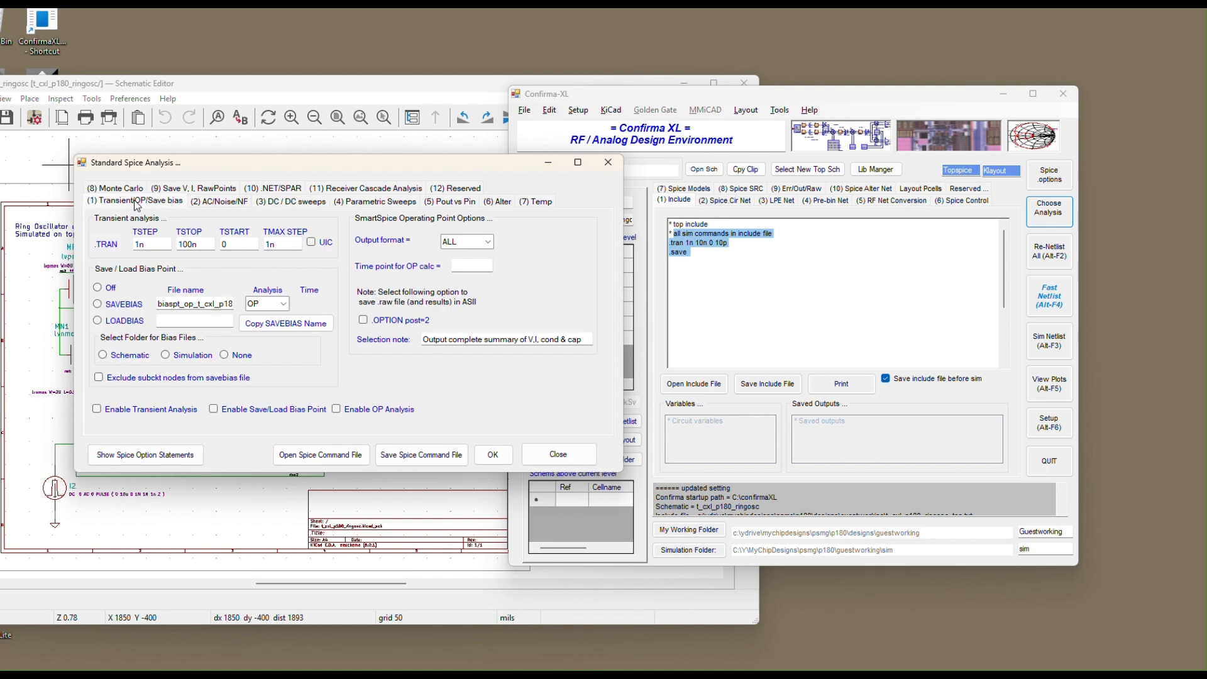
click(221, 201)
click(287, 202)
click(361, 202)
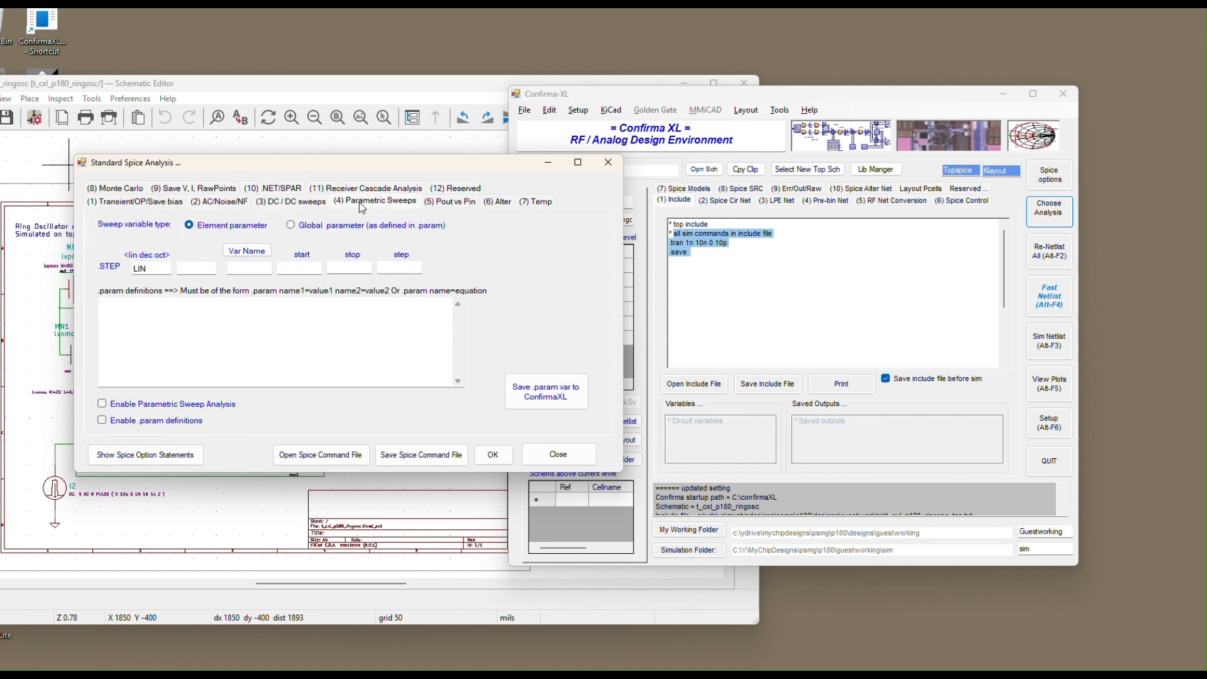
click(464, 203)
click(144, 203)
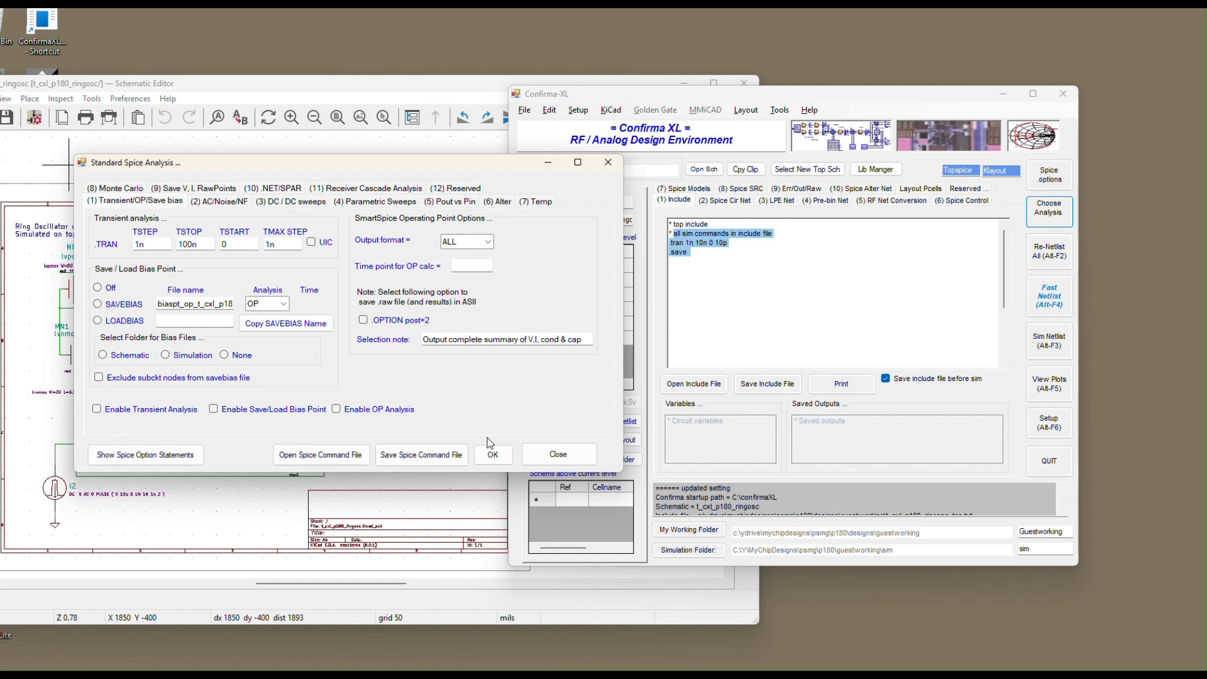
click(548, 453)
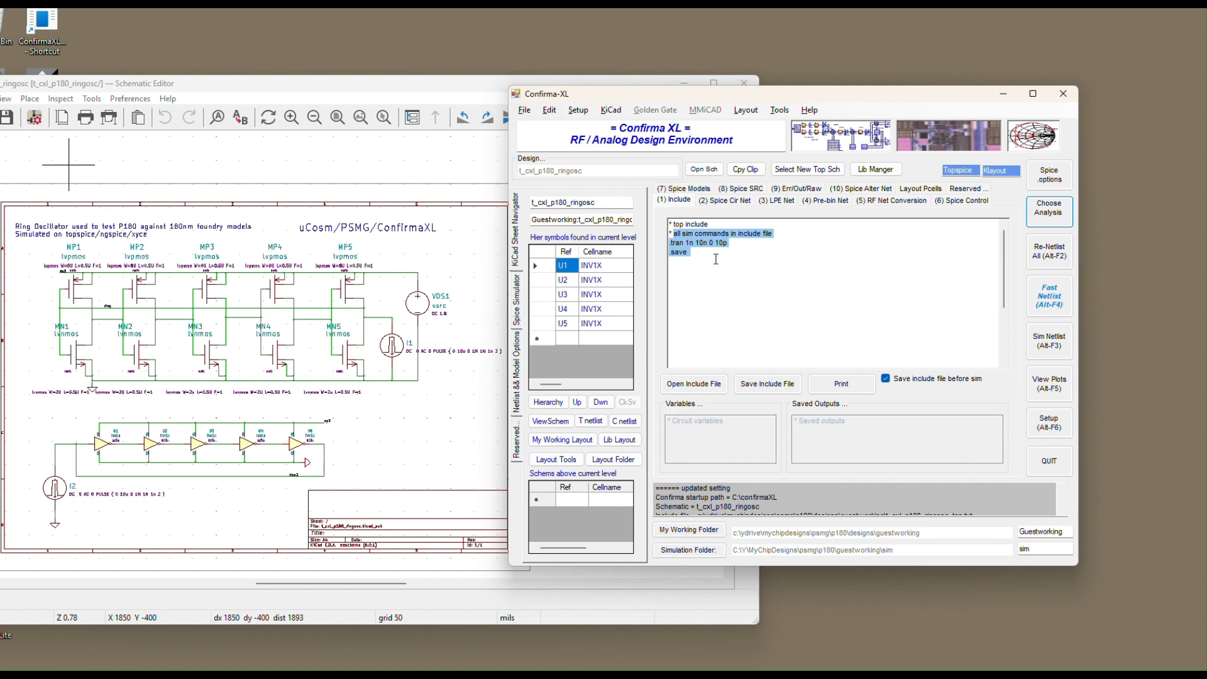
Step: Compare the .tran and .save commands in the include file with the top-level entries in the Spice circuit netlist
drag(712, 258, 670, 242)
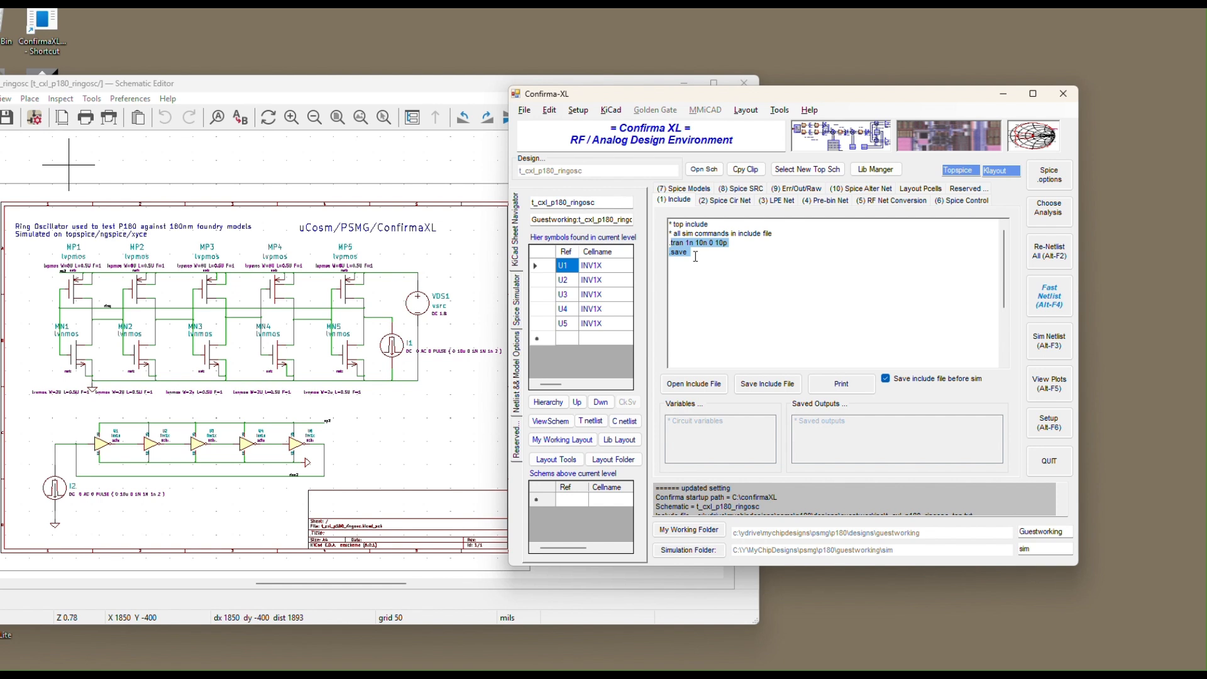
click(720, 200)
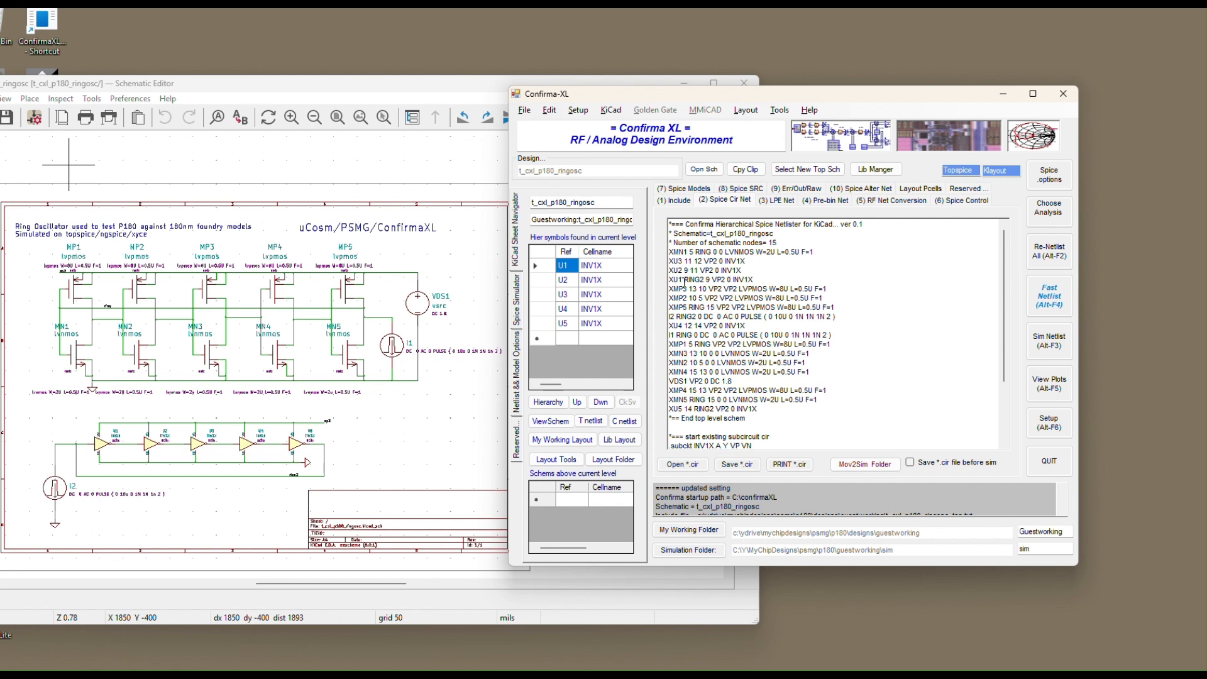
drag(669, 251, 778, 417)
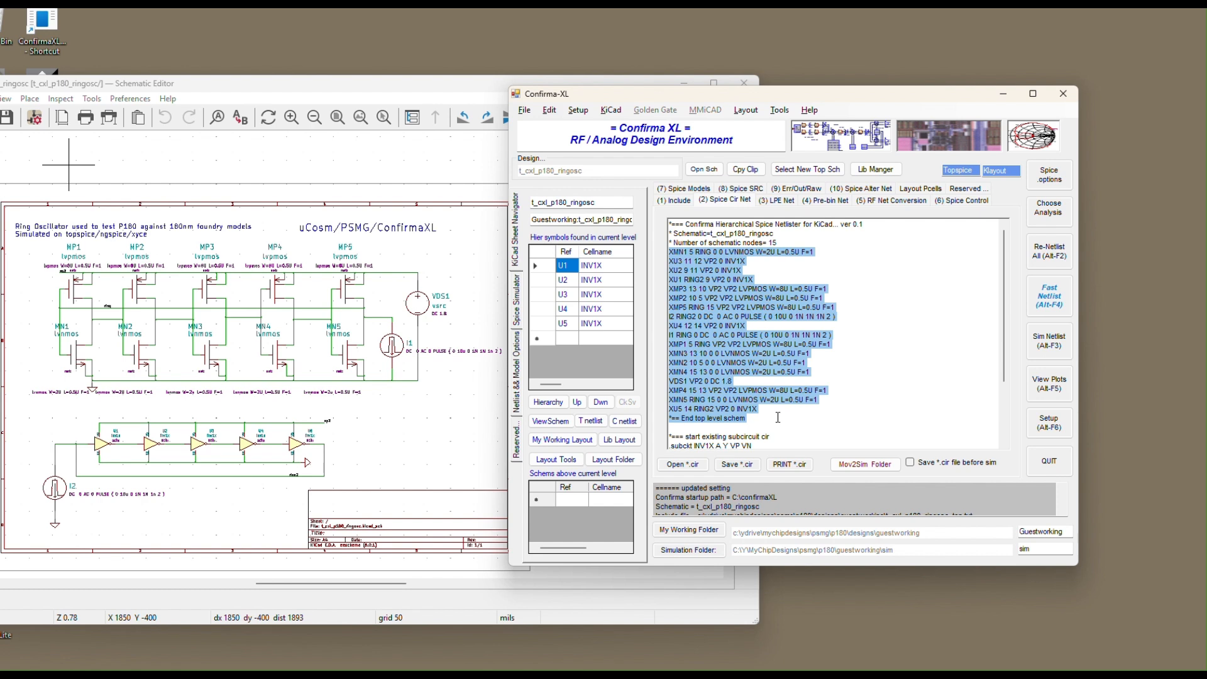
click(679, 201)
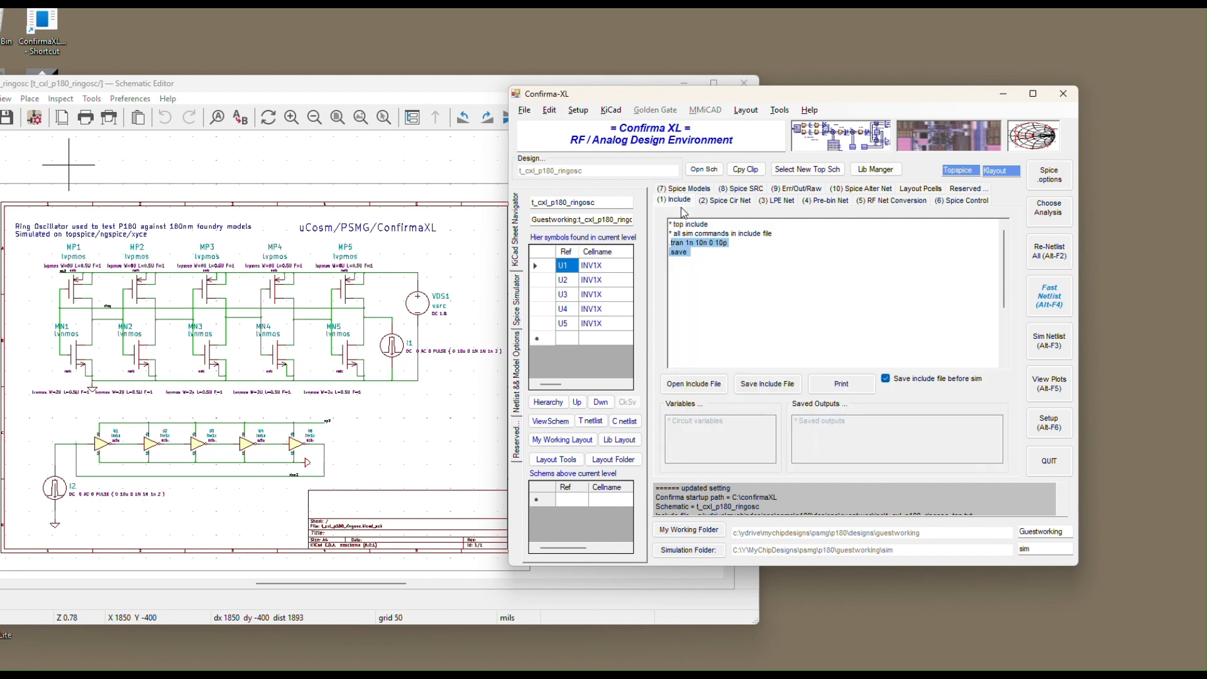
click(693, 254)
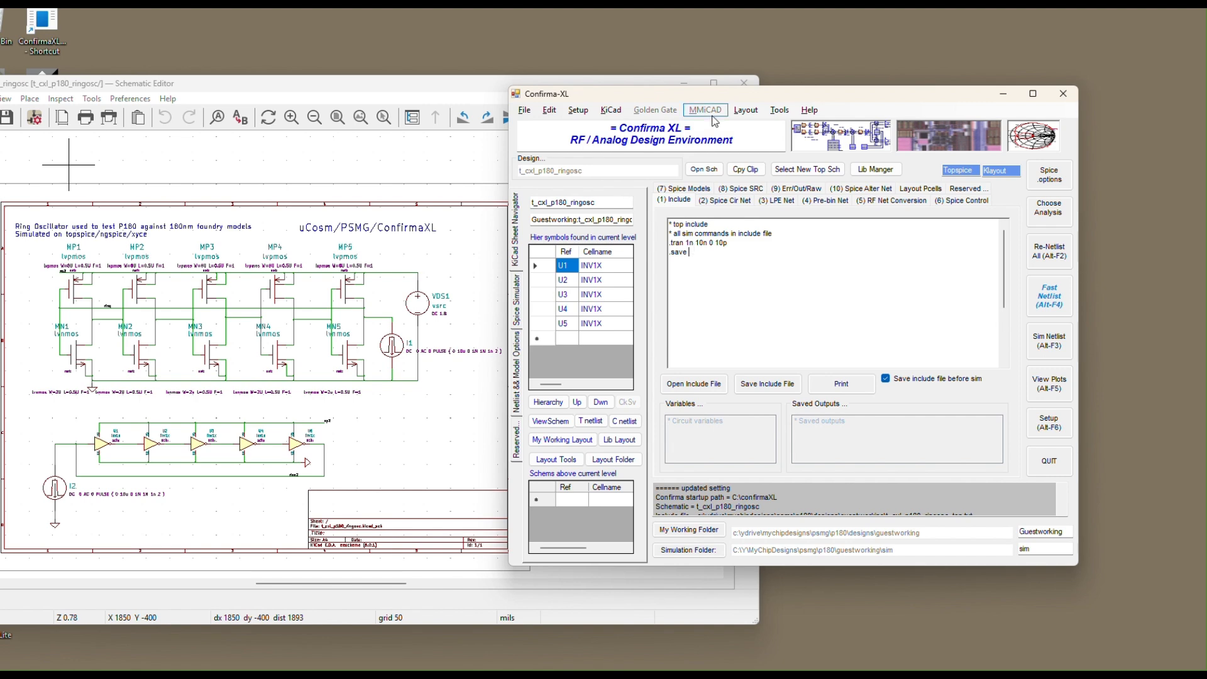
Step: Show the target Spice simulator choices and review the circuit netlist and the TopSpice .tran and .save commands in the include file
drag(699, 98, 826, 74)
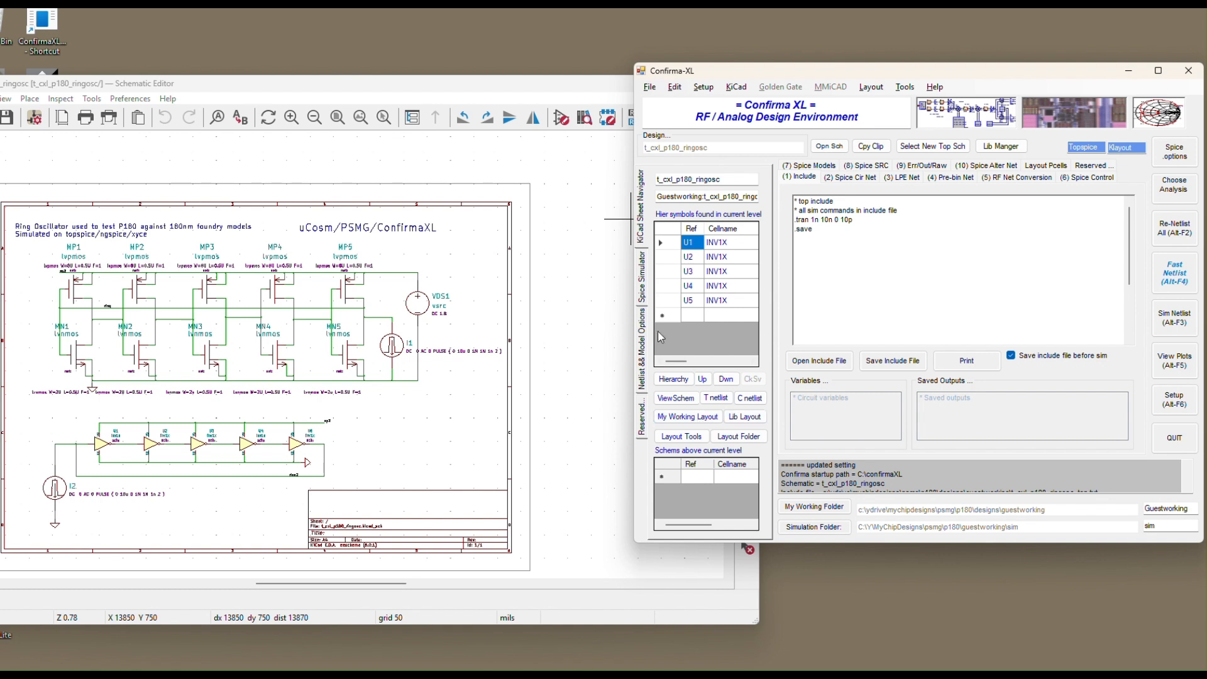
click(642, 279)
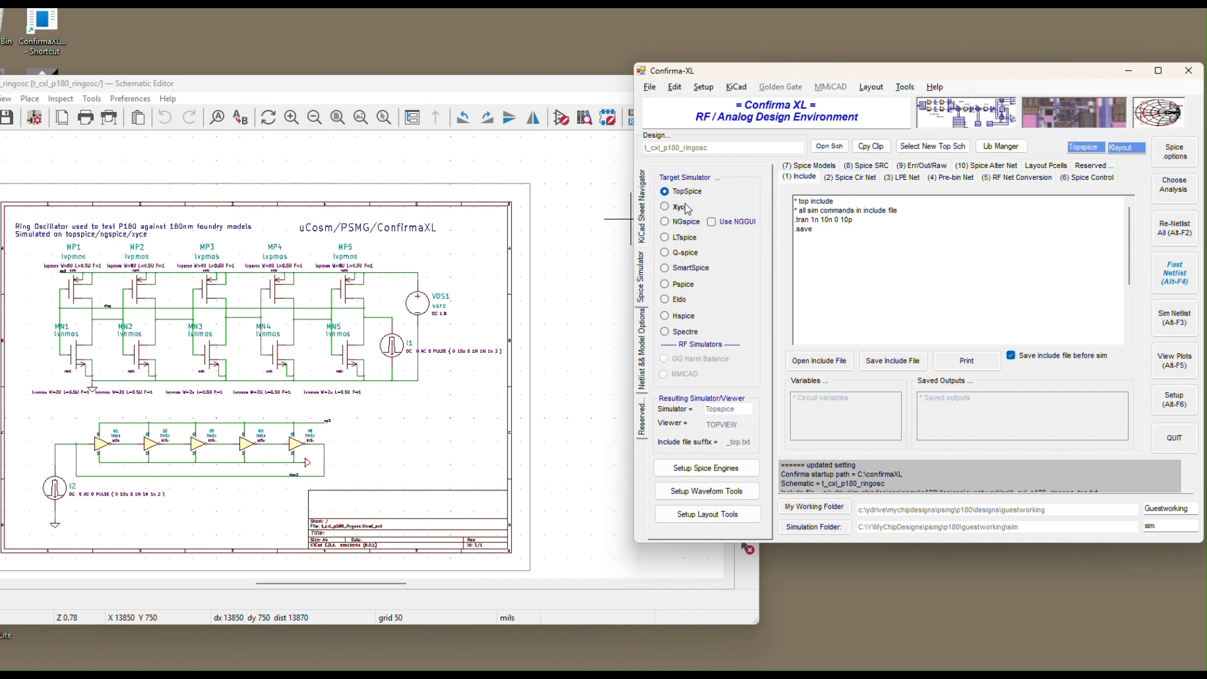
click(864, 180)
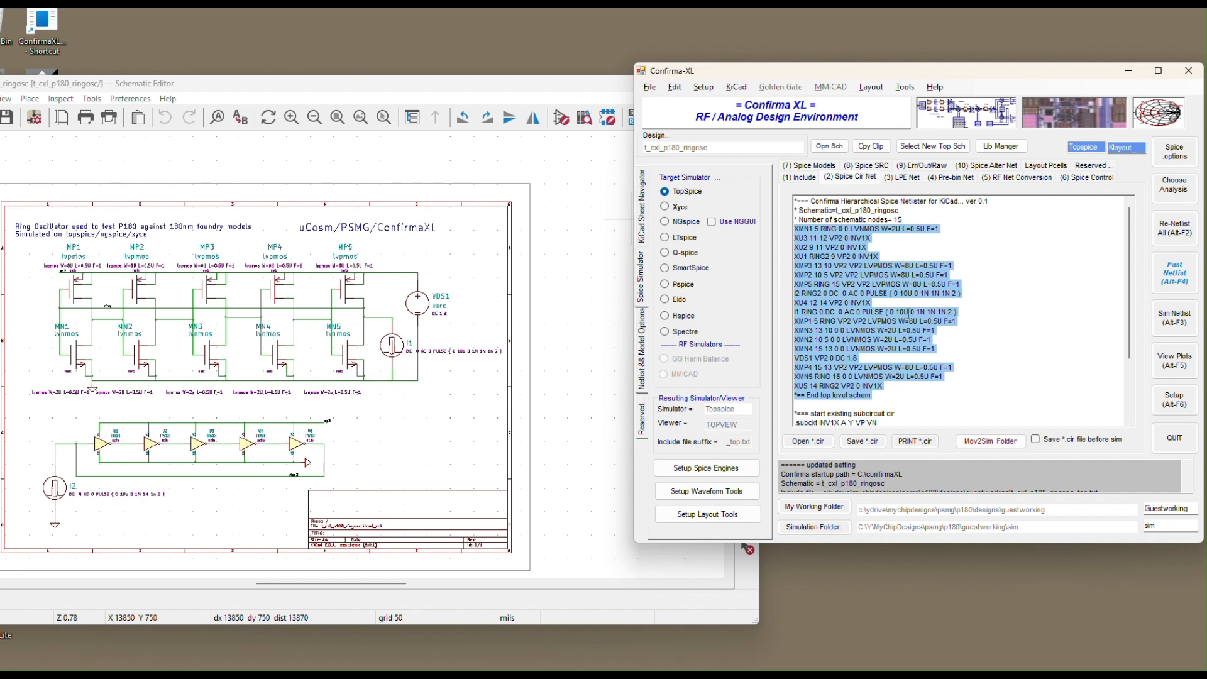
click(812, 179)
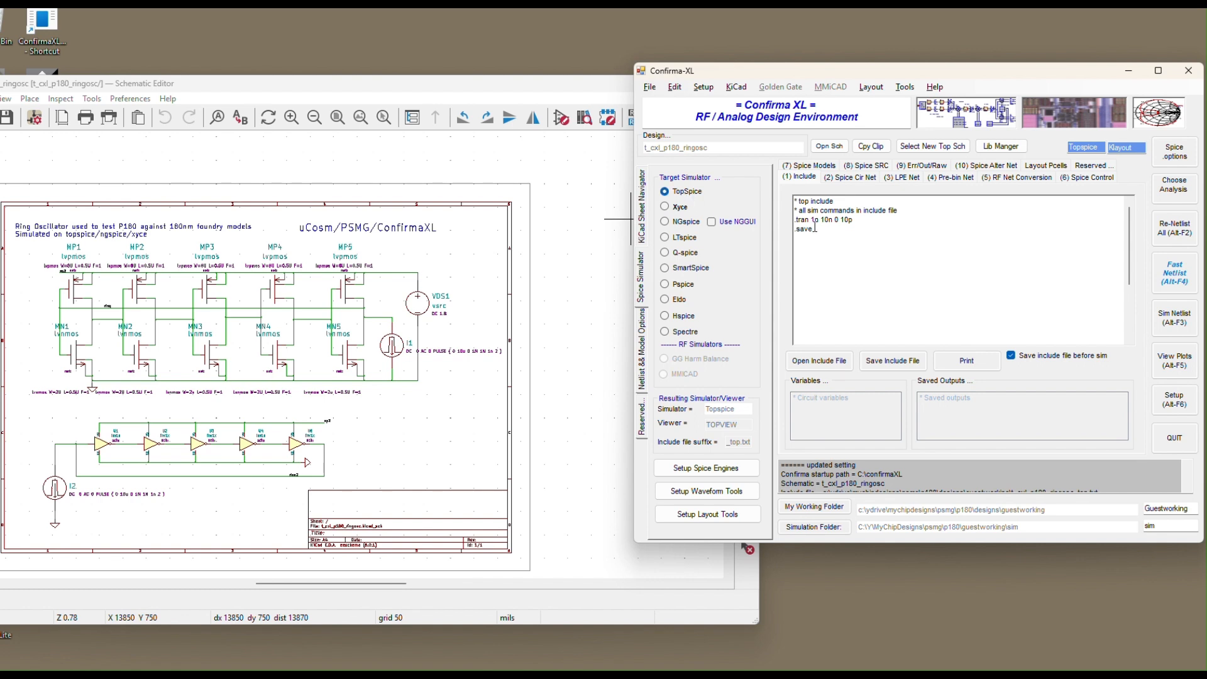
drag(815, 230, 803, 223)
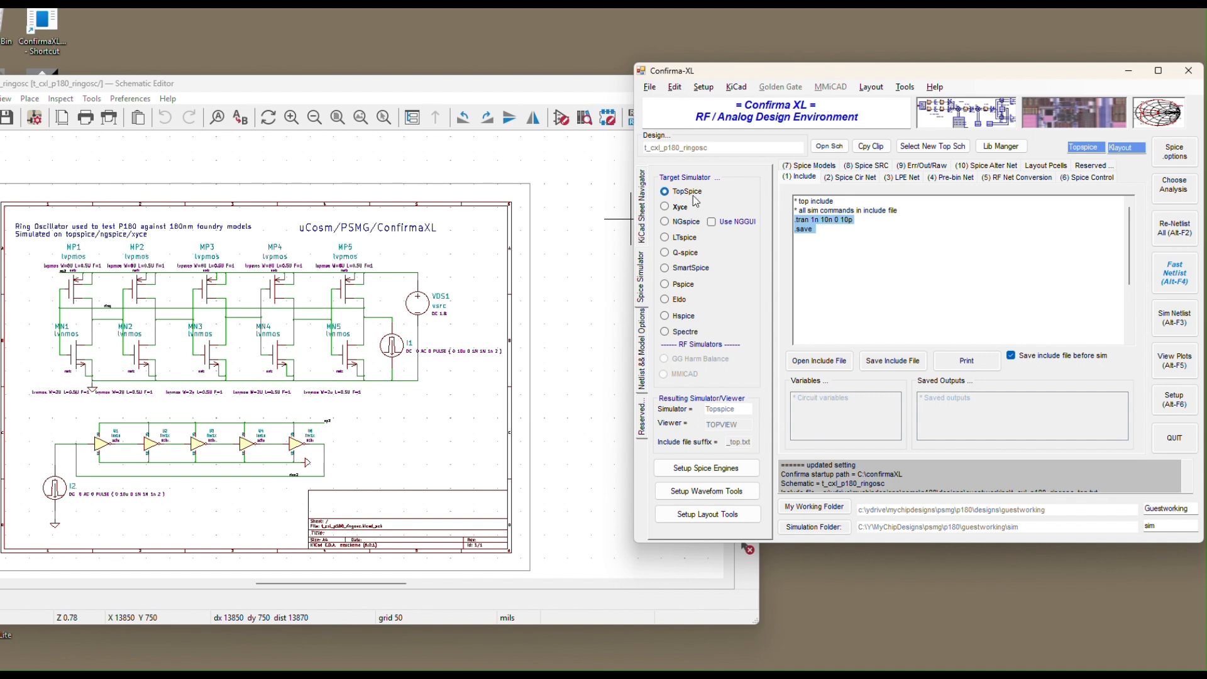
Step: Examine the Xyce include file's .print tran line by switching the target simulator to Xyce, and return to TopSpice
click(678, 209)
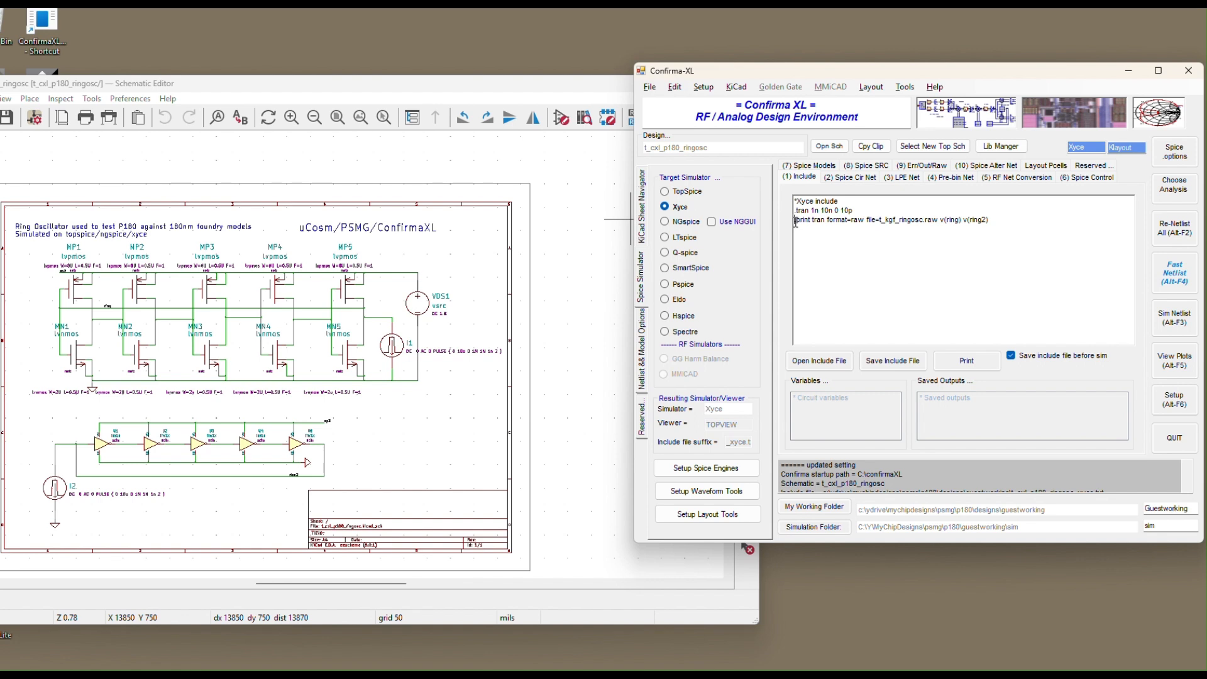
drag(795, 221, 852, 220)
click(688, 193)
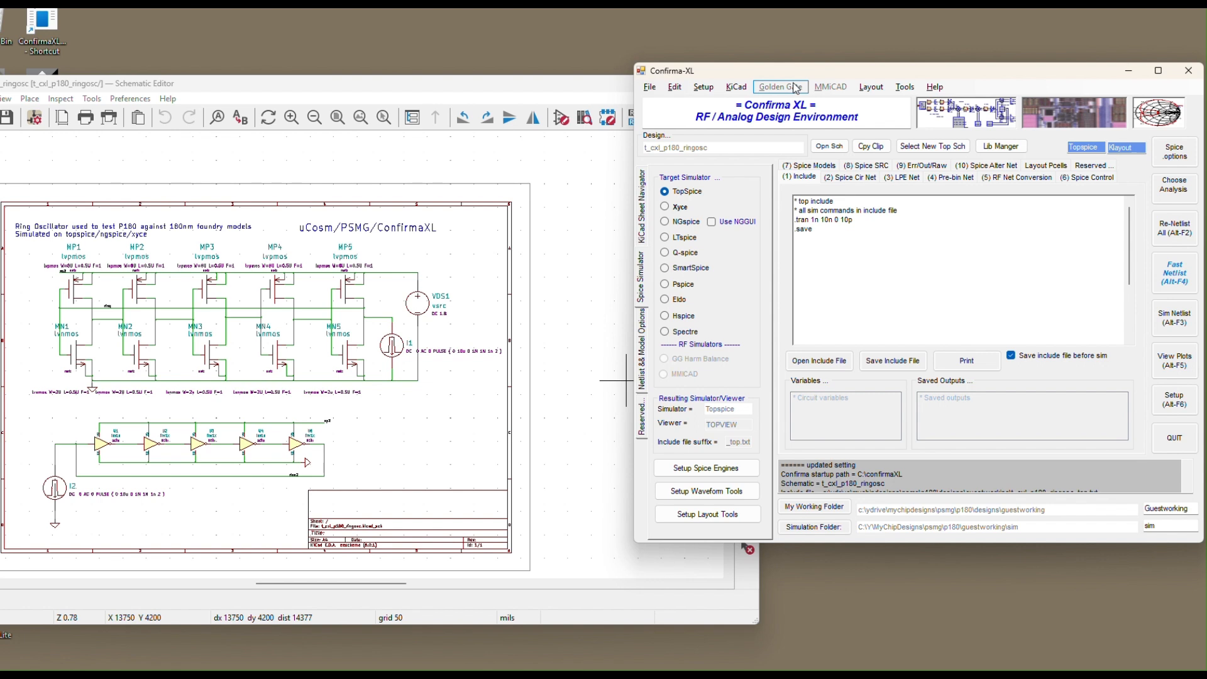
Step: Simulate the ring oscillator netlist with TopSpice and close the simulator window
drag(792, 72, 772, 73)
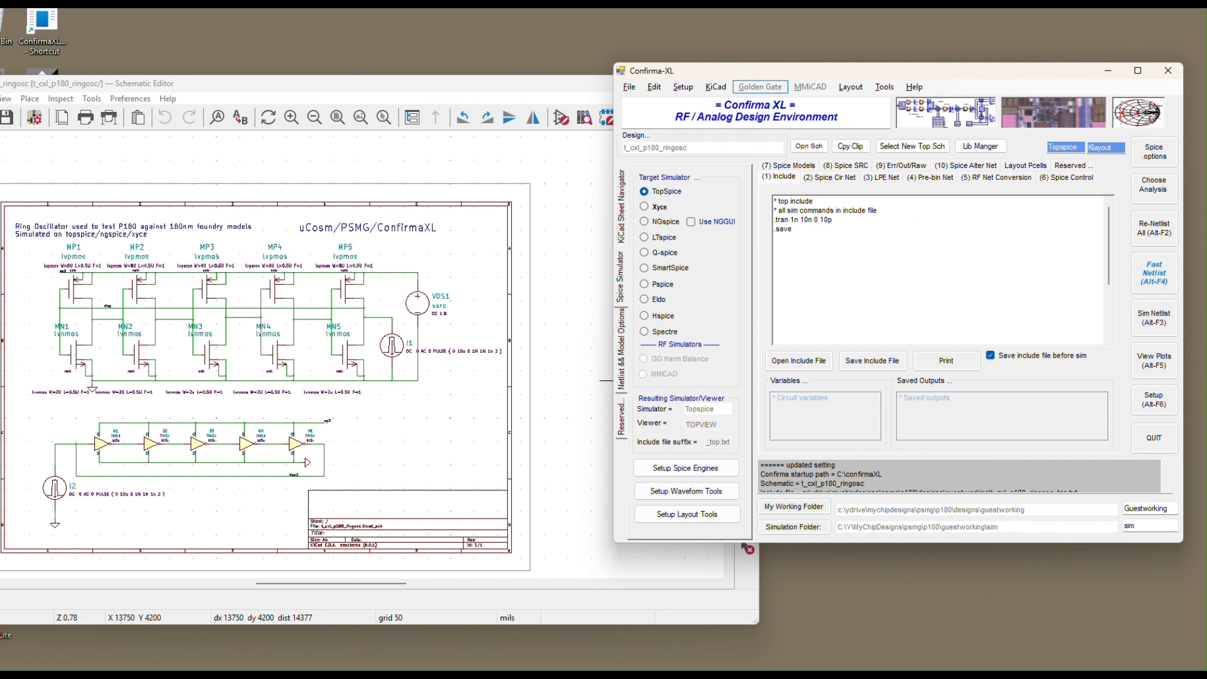
click(1158, 326)
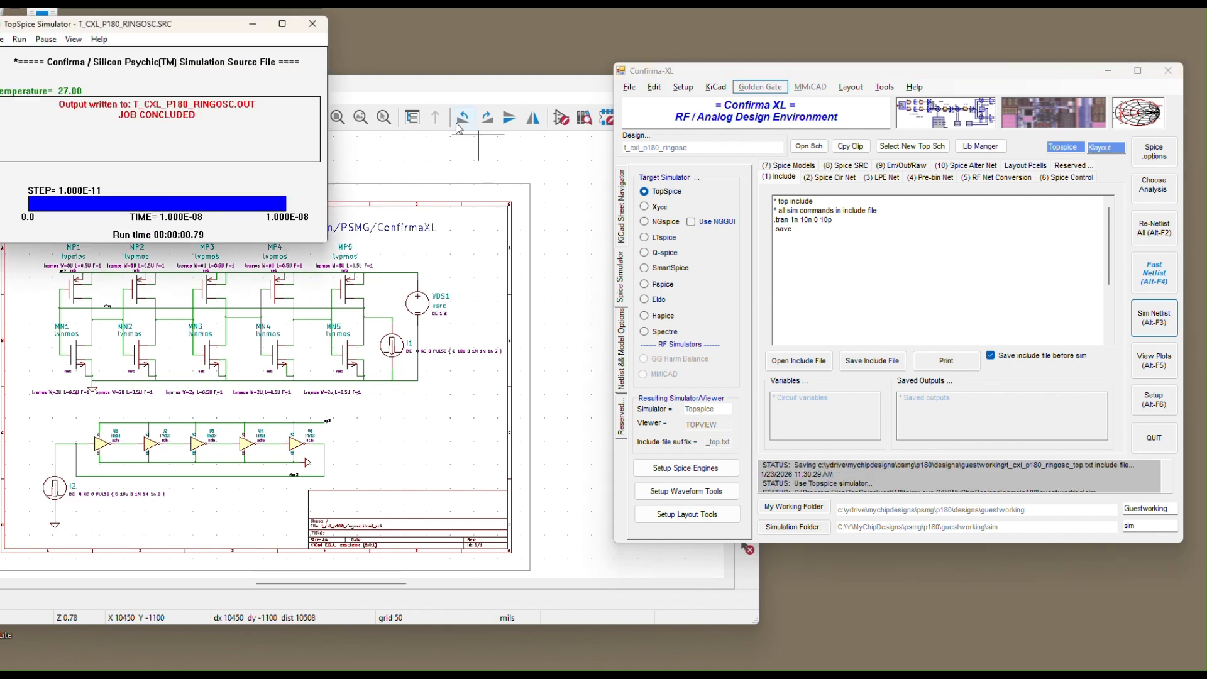
click(312, 23)
Step: Open the TopSpice results in the waveform viewer and add V(RING) to plot 1
click(1154, 360)
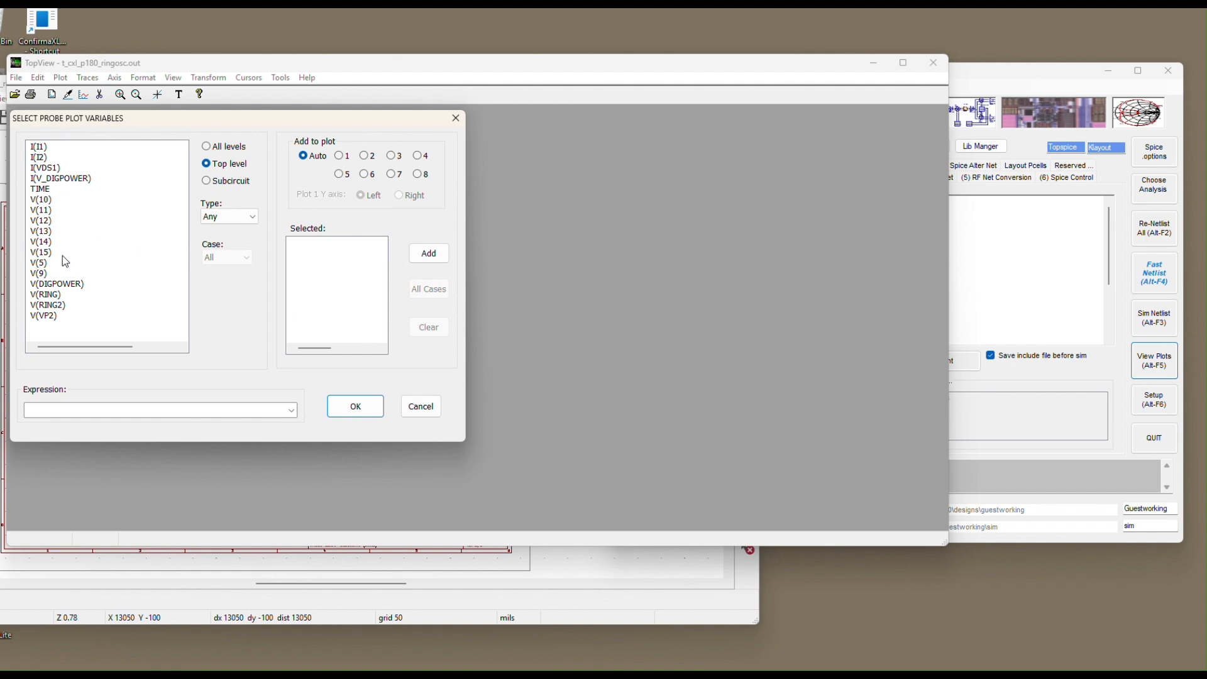
click(61, 295)
shift+click(61, 304)
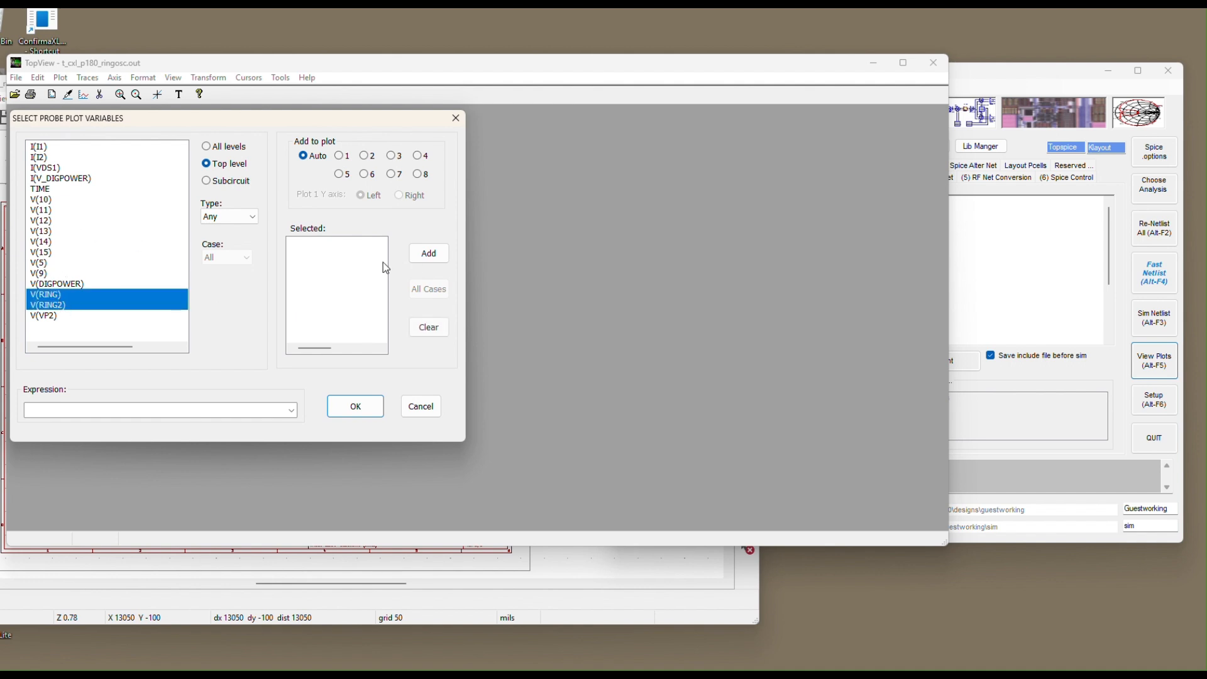
click(67, 296)
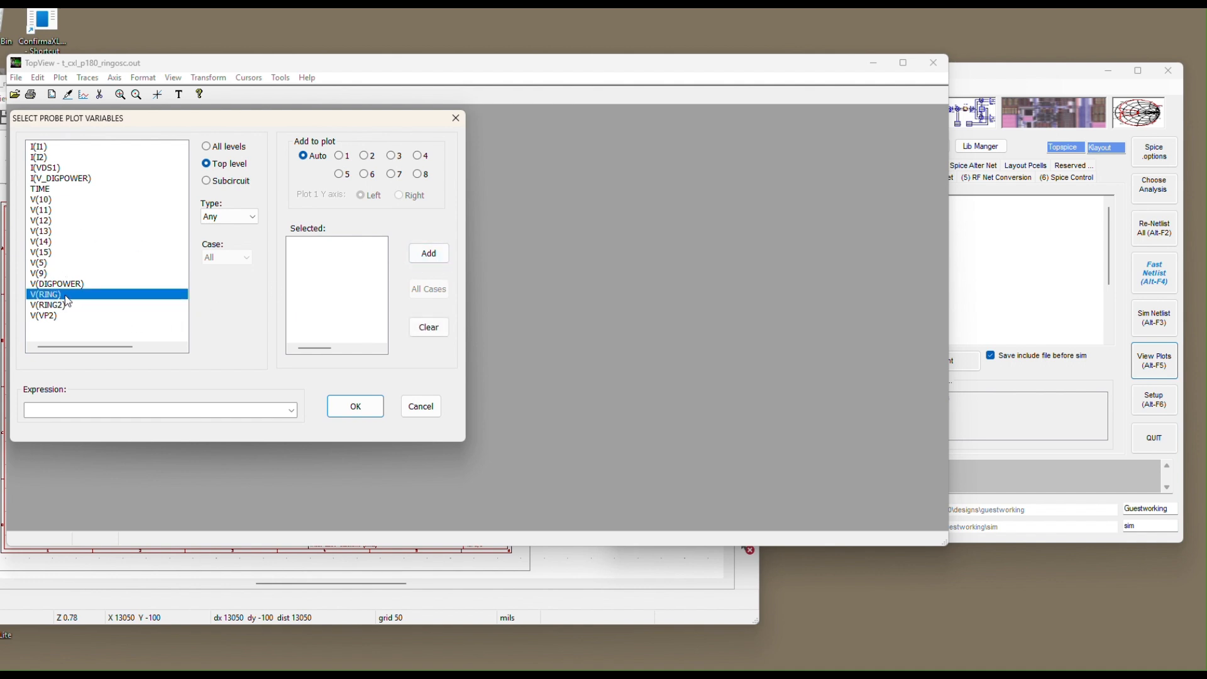
click(340, 157)
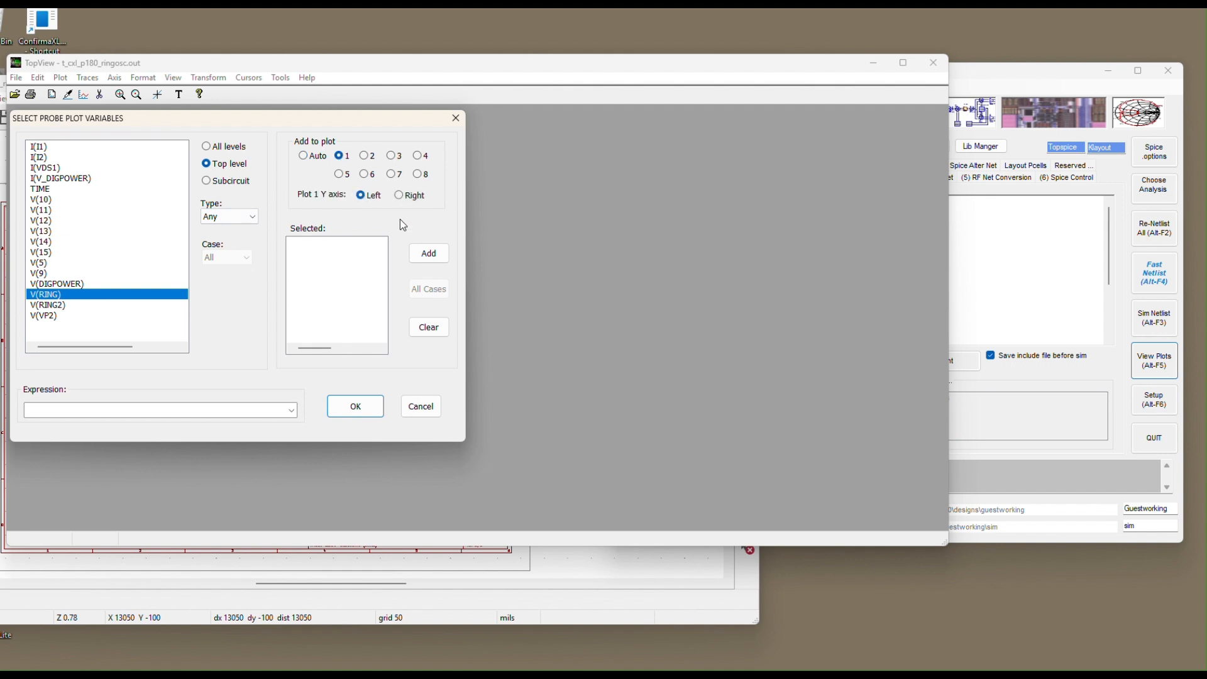
click(429, 253)
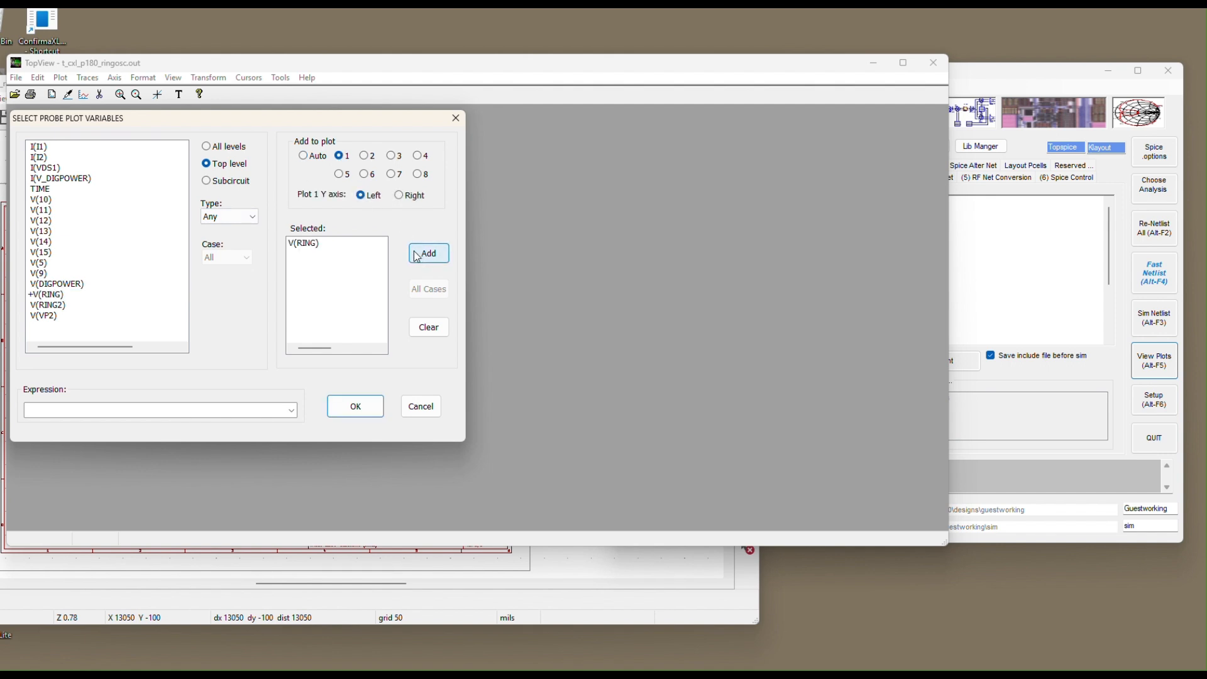
Step: Add V(RING2) to plot 2 and display the TopSpice waveforms
click(67, 306)
click(366, 157)
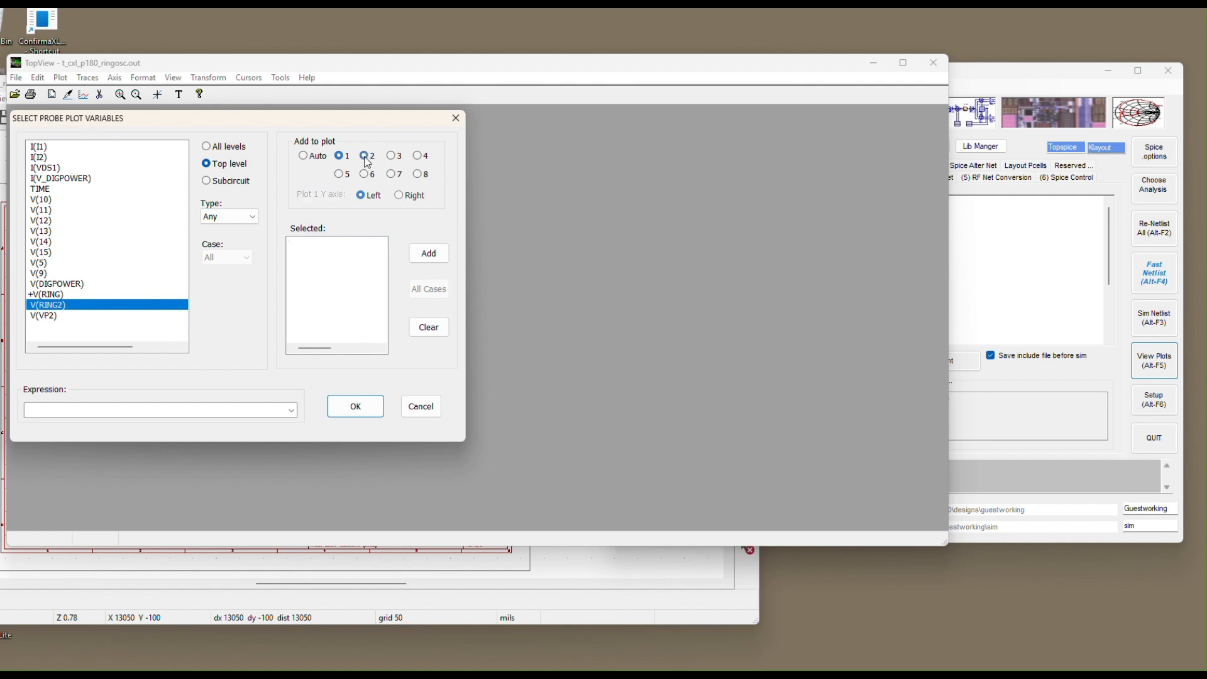
click(428, 253)
click(356, 406)
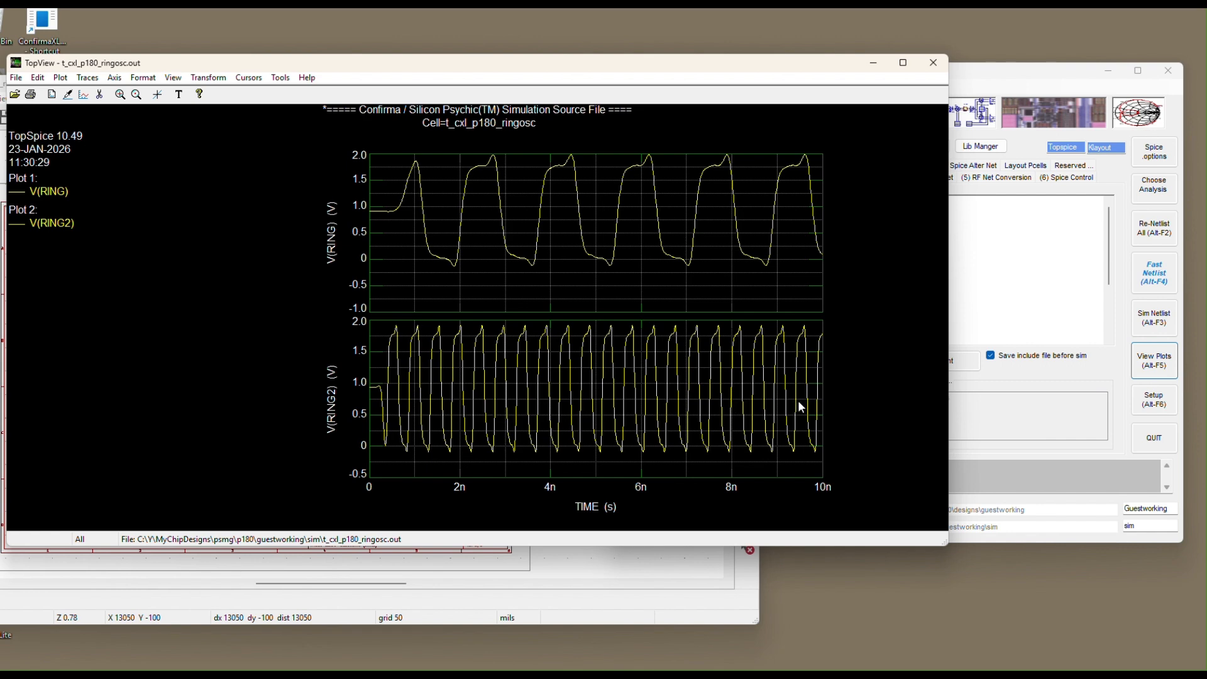
Step: Move the TopSpice plot window aside, set the target simulator to Xyce and simulate the netlist
drag(745, 69, 862, 250)
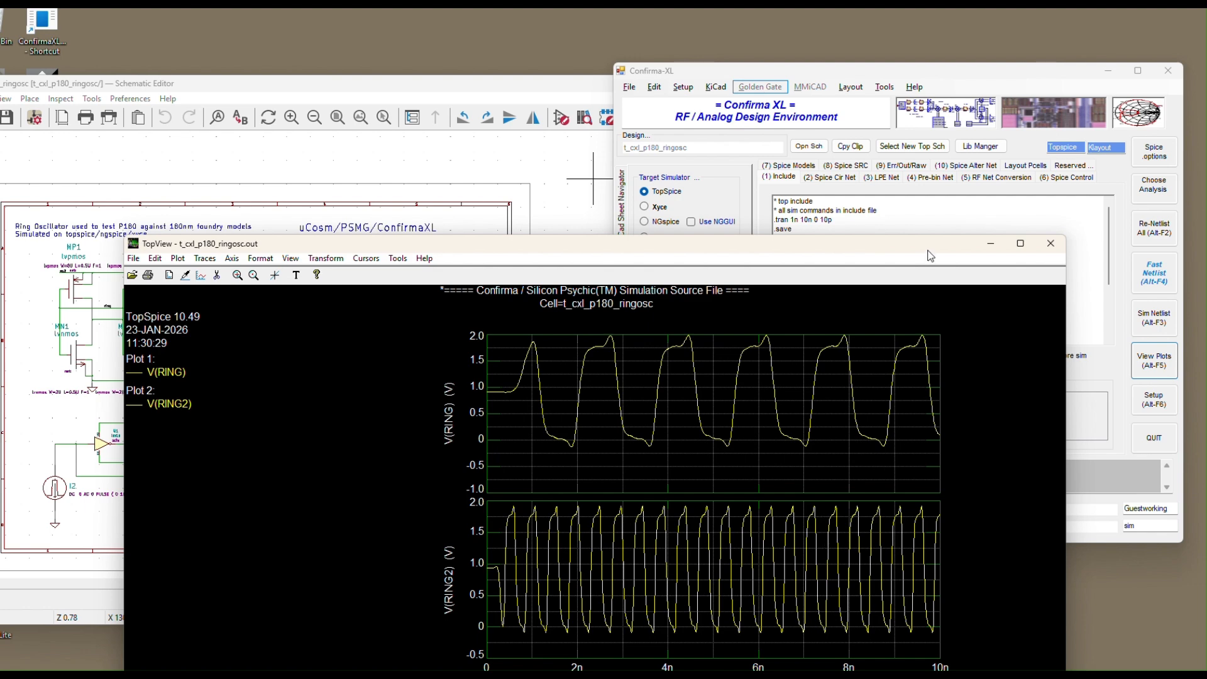
click(912, 72)
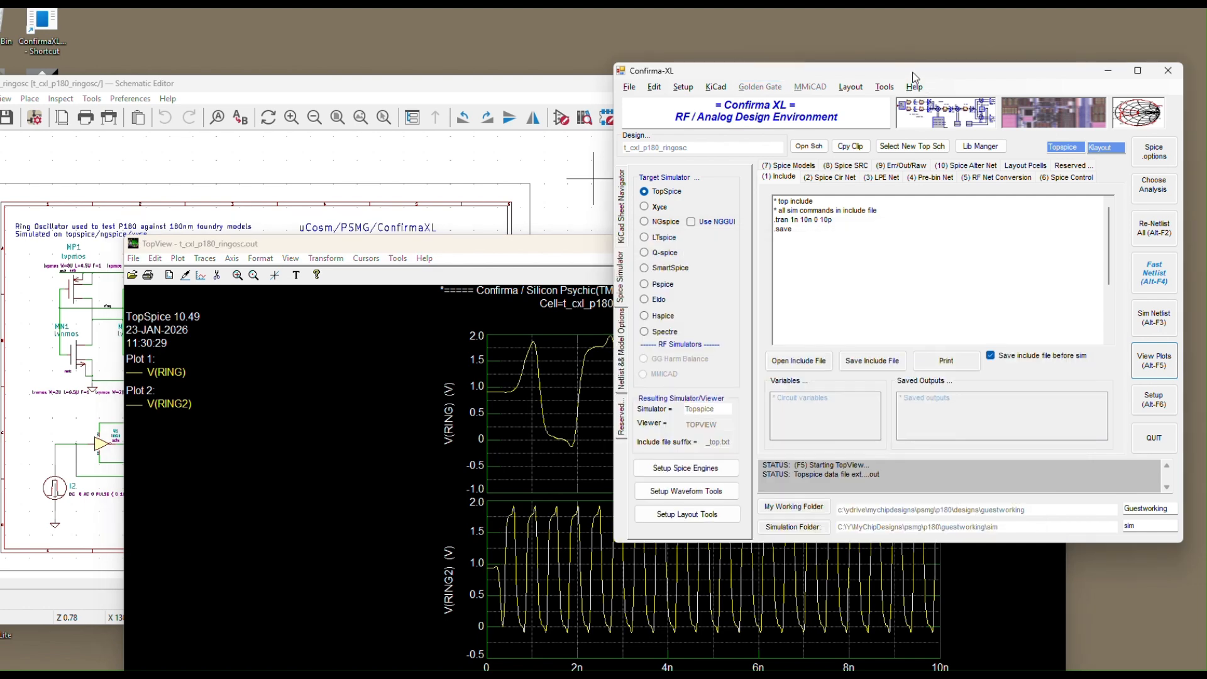
click(659, 208)
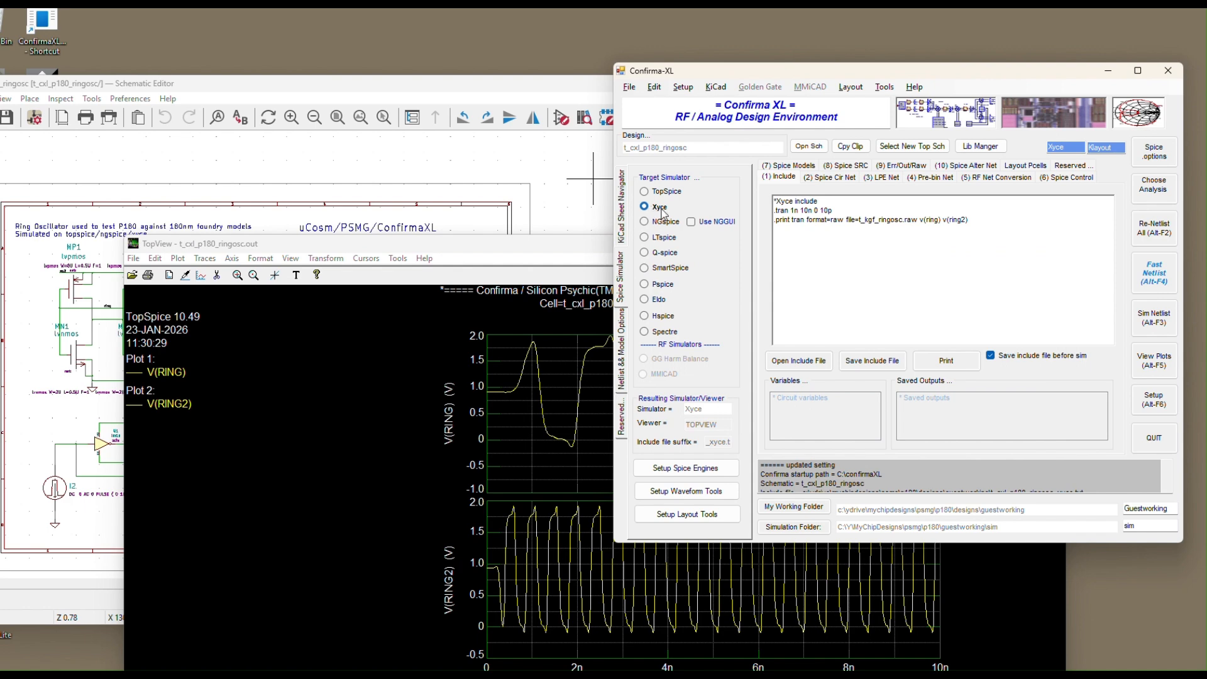
click(1161, 322)
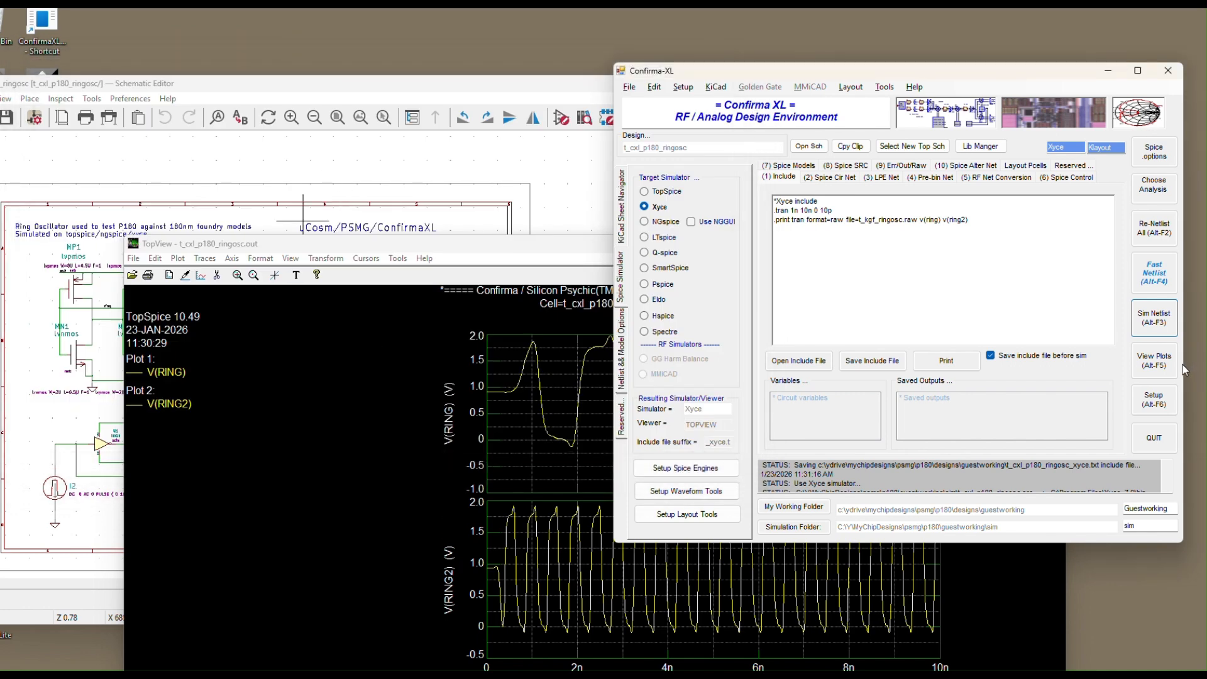
Step: Open the Xyce raw results in the waveform viewer and add V(RING) to plot 1
click(1154, 360)
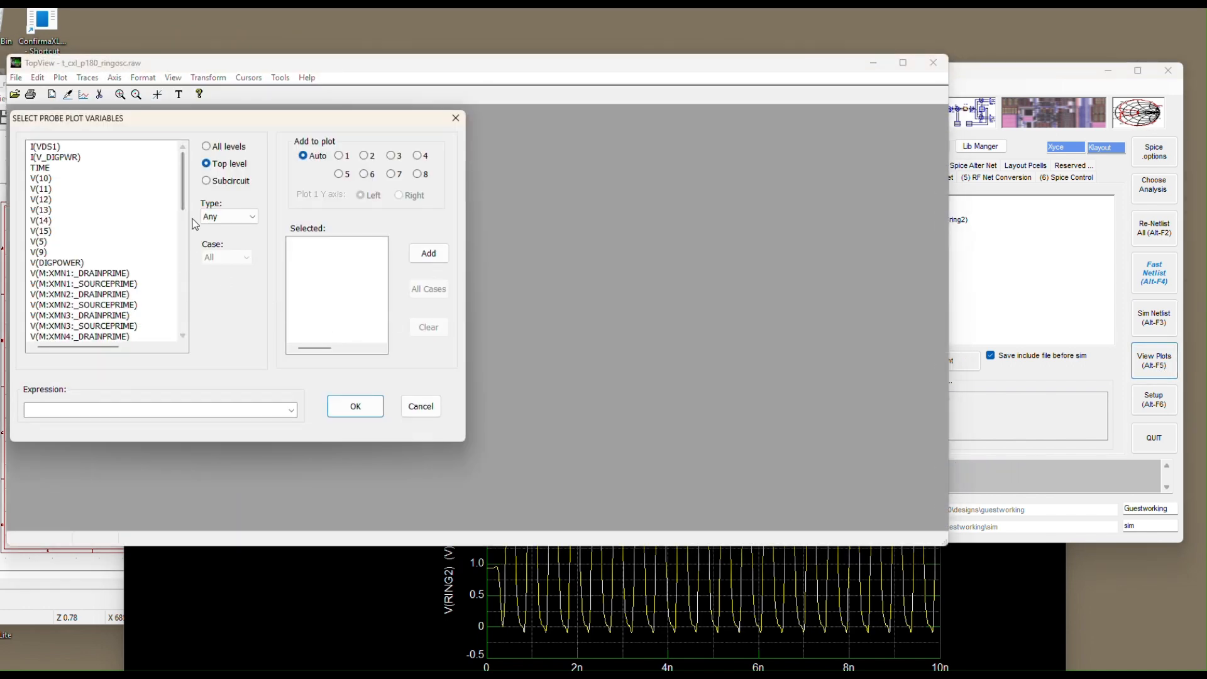
drag(184, 201, 182, 322)
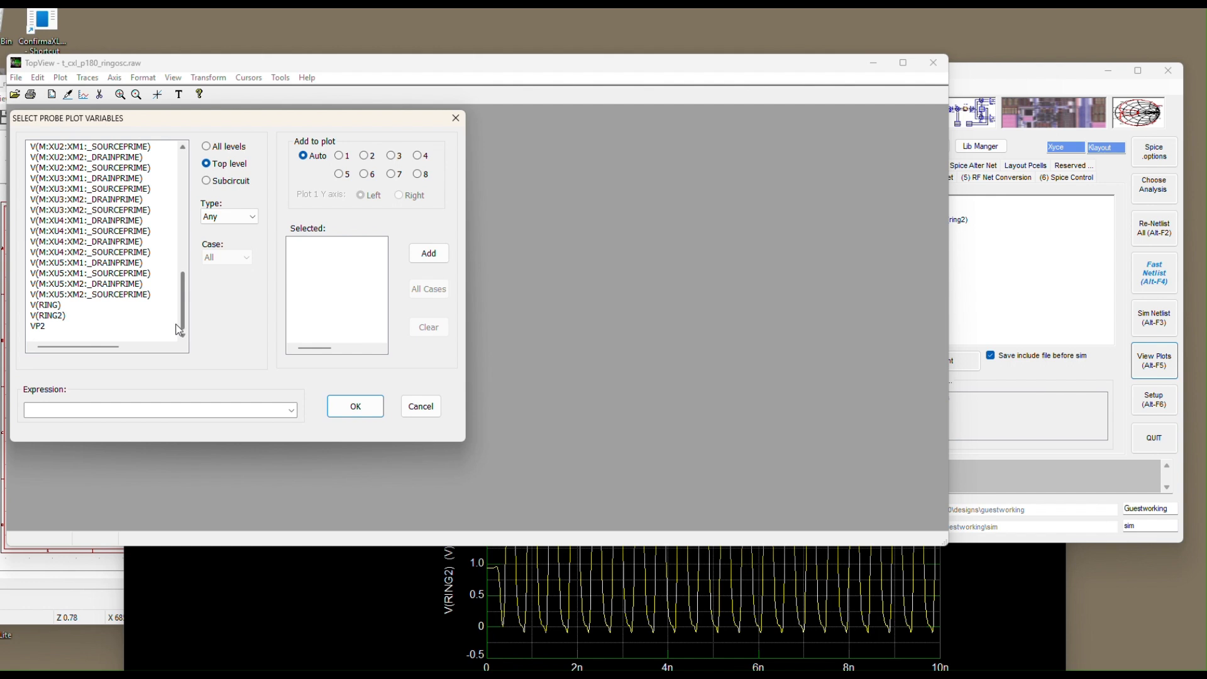
click(47, 305)
shift+click(47, 316)
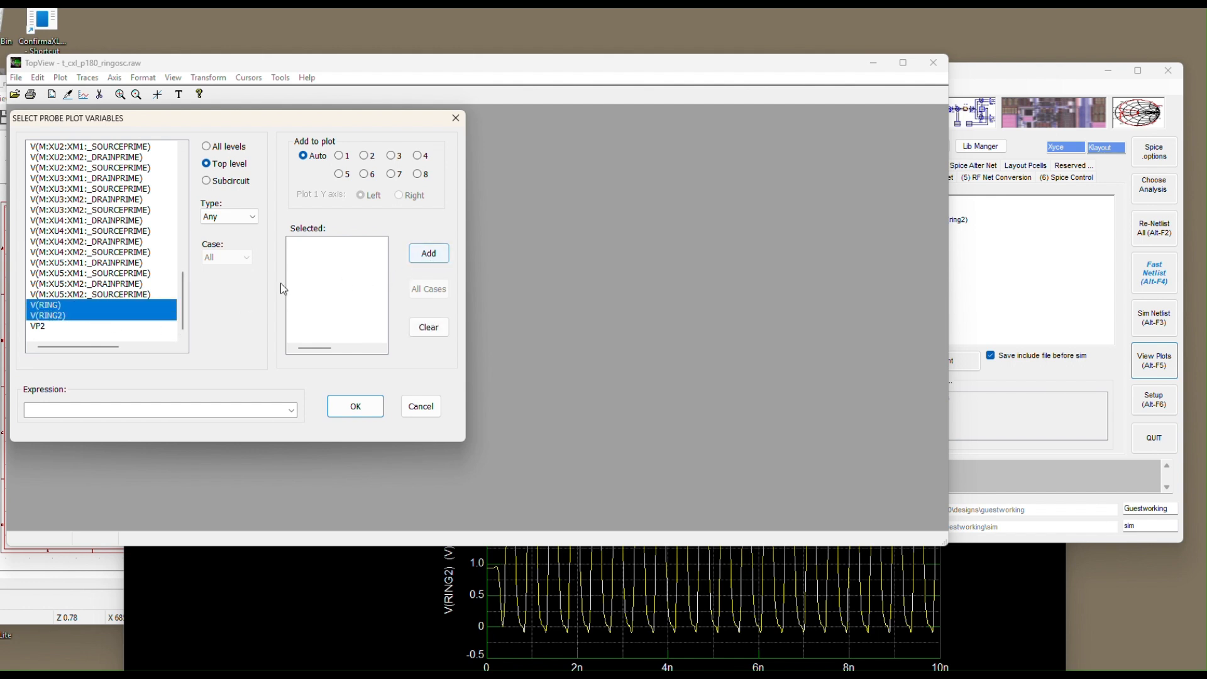
click(74, 306)
click(349, 160)
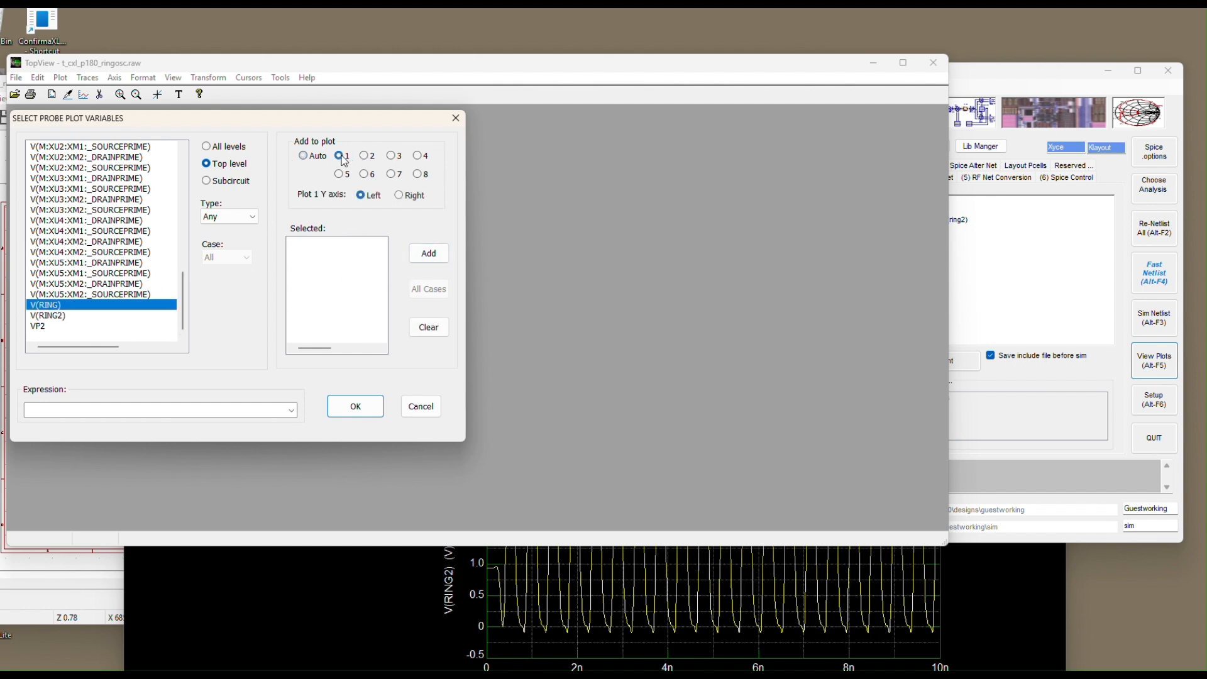
click(427, 253)
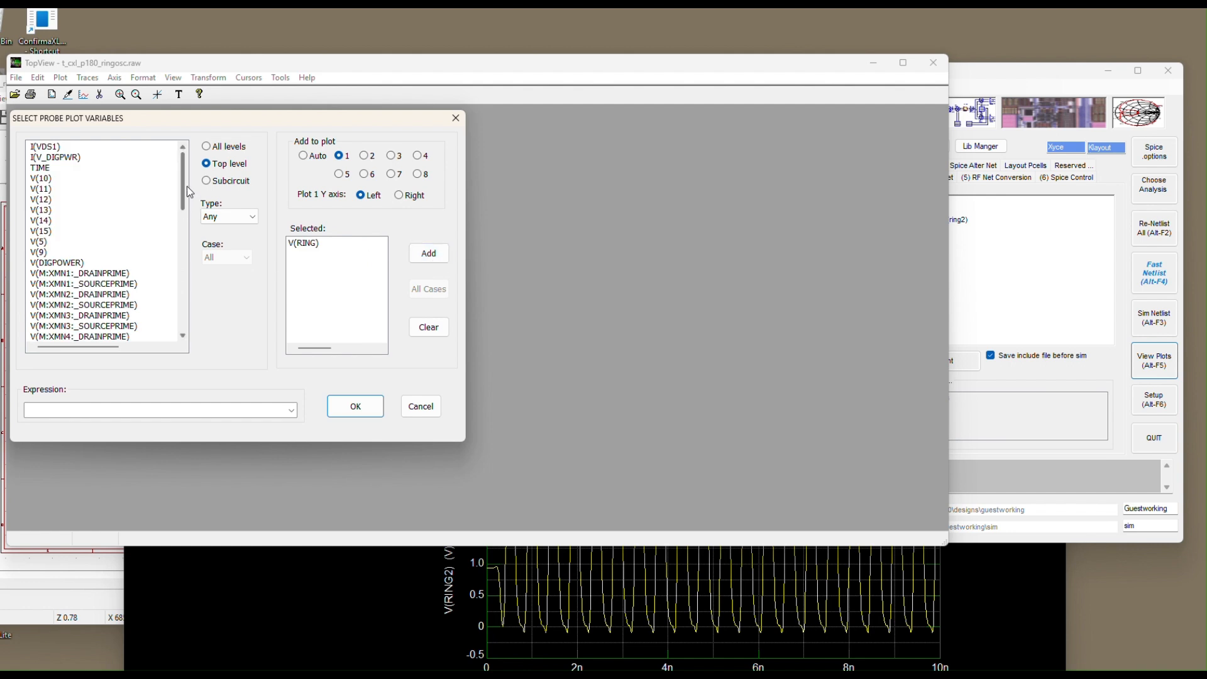
Step: Add V(RING2) to plot 2 and display the Xyce waveforms
drag(184, 191, 183, 321)
click(39, 315)
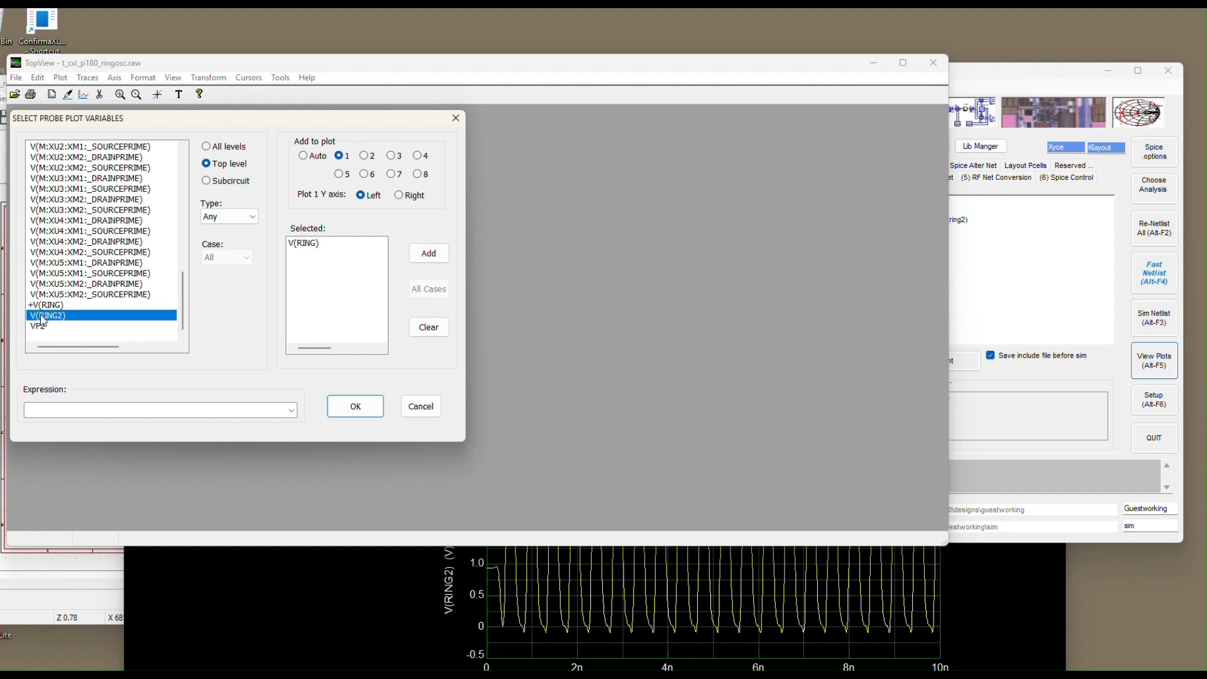
click(368, 156)
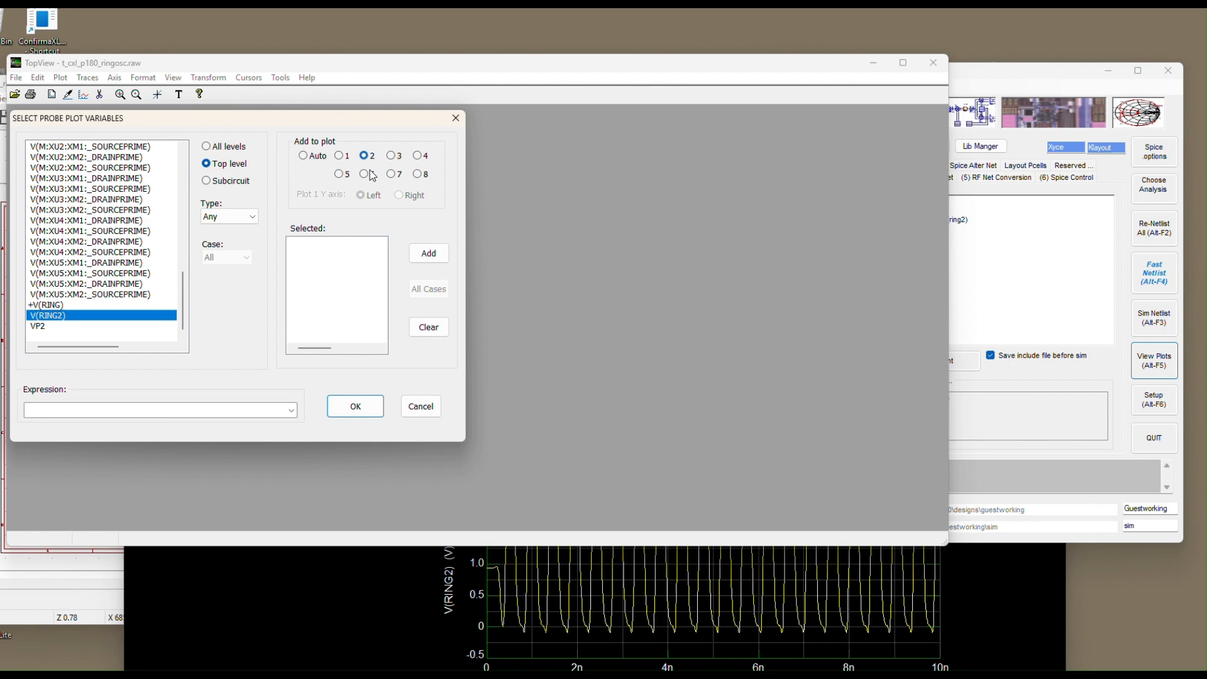
click(431, 251)
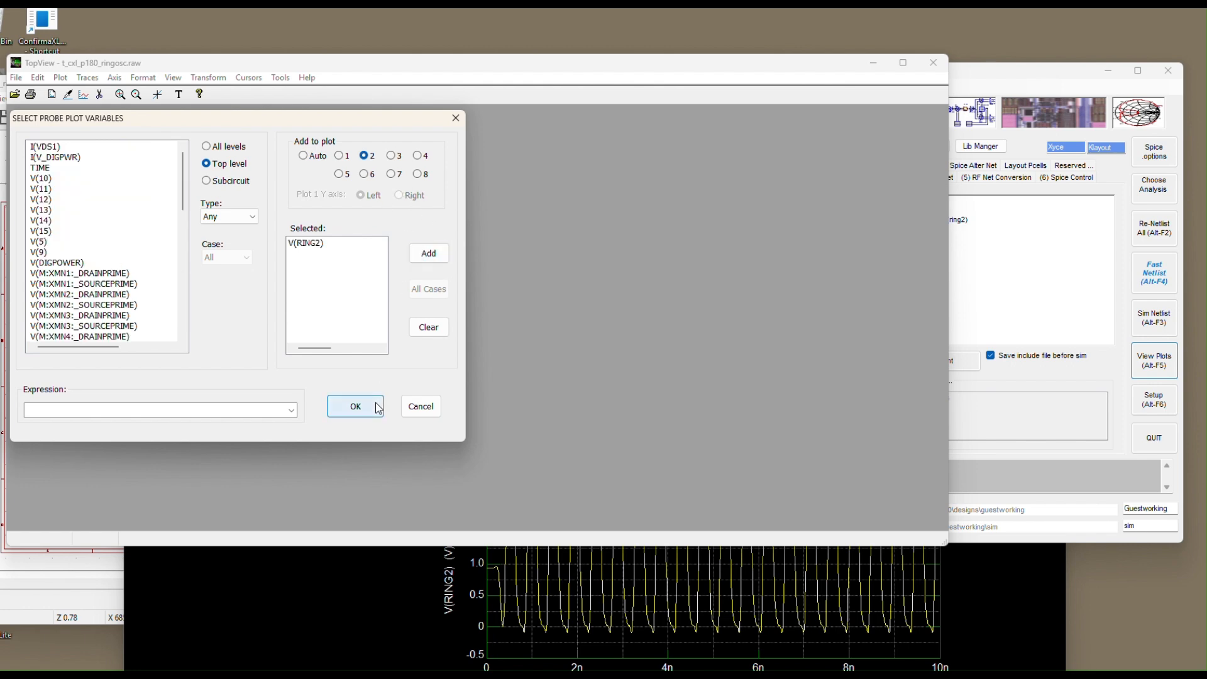
click(355, 406)
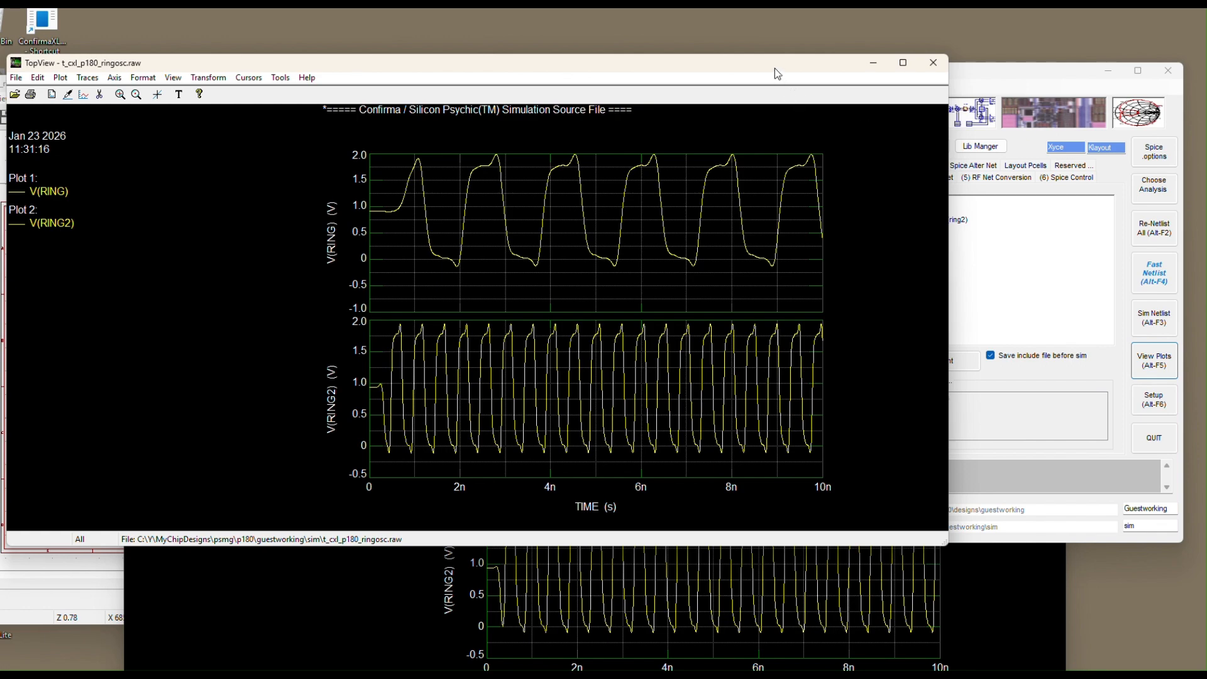
Step: Arrange the Xyce and TopSpice plot windows to compare their ring oscillator waveforms, and return to the Confirma-XL window
drag(777, 74, 759, 182)
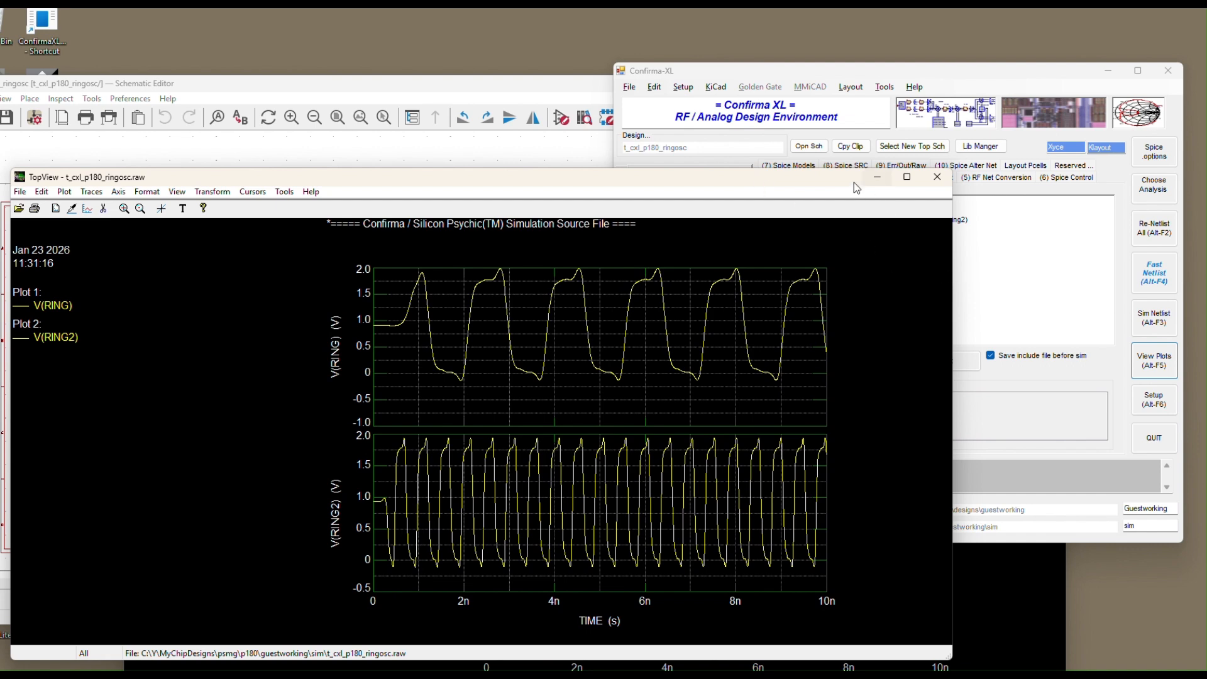
drag(827, 179, 735, 384)
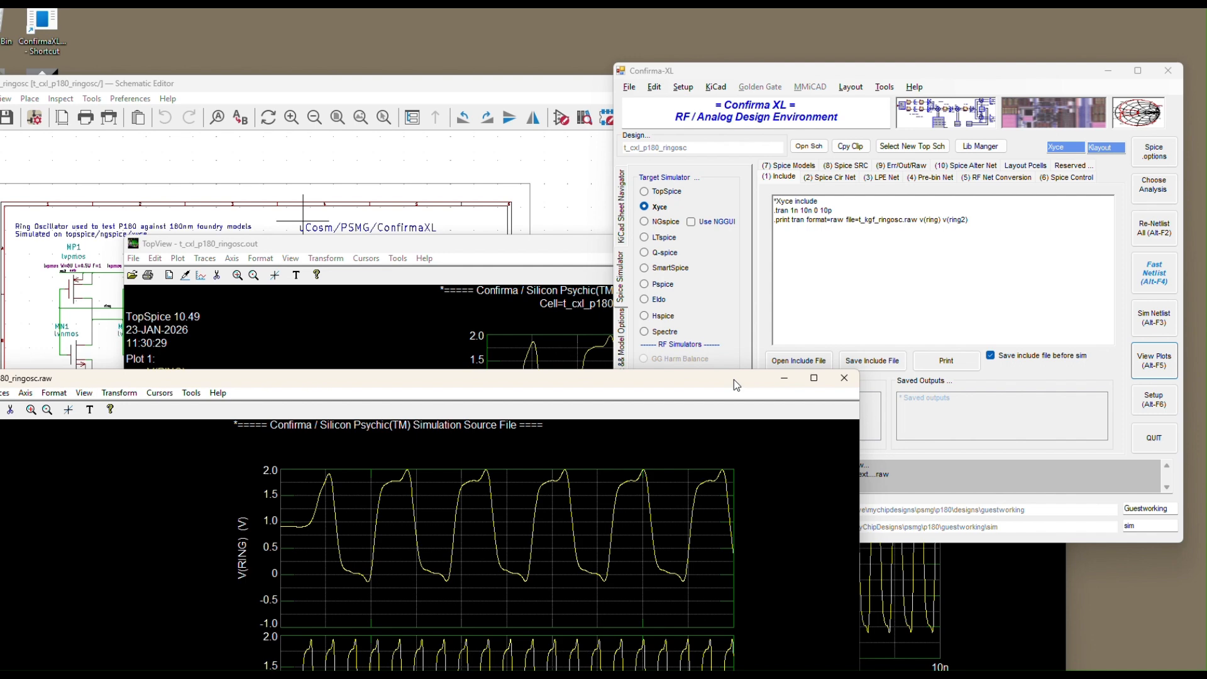
drag(734, 380, 755, 395)
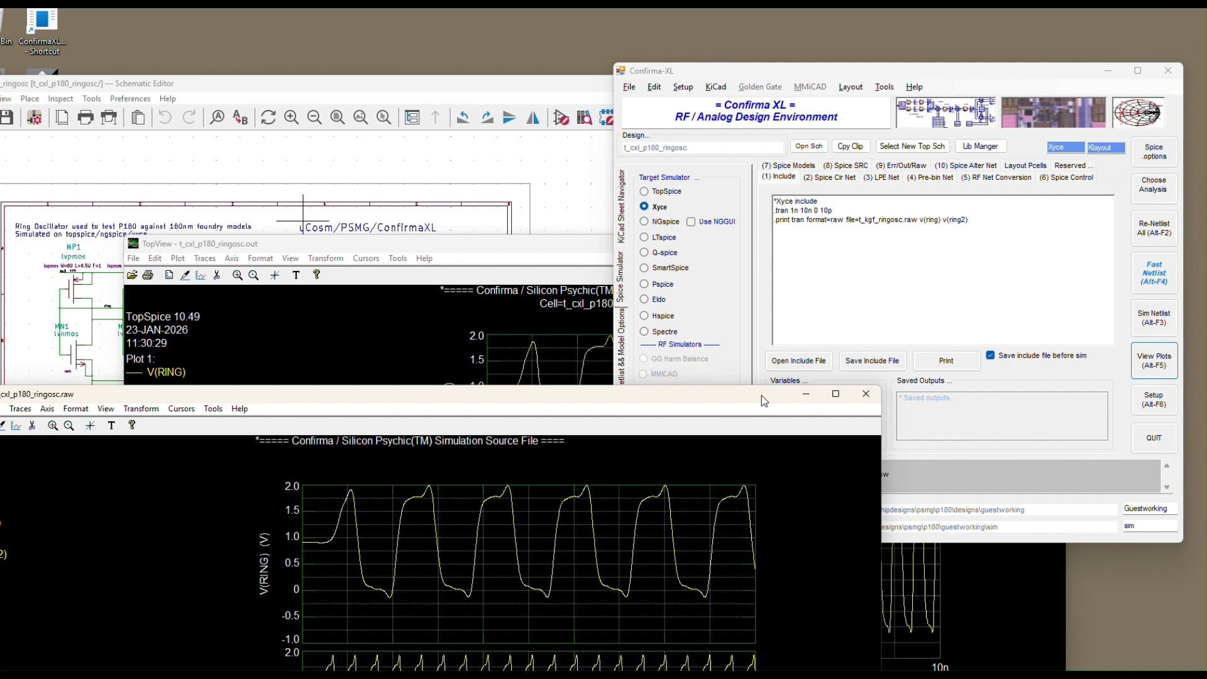
drag(760, 394, 989, 149)
click(153, 466)
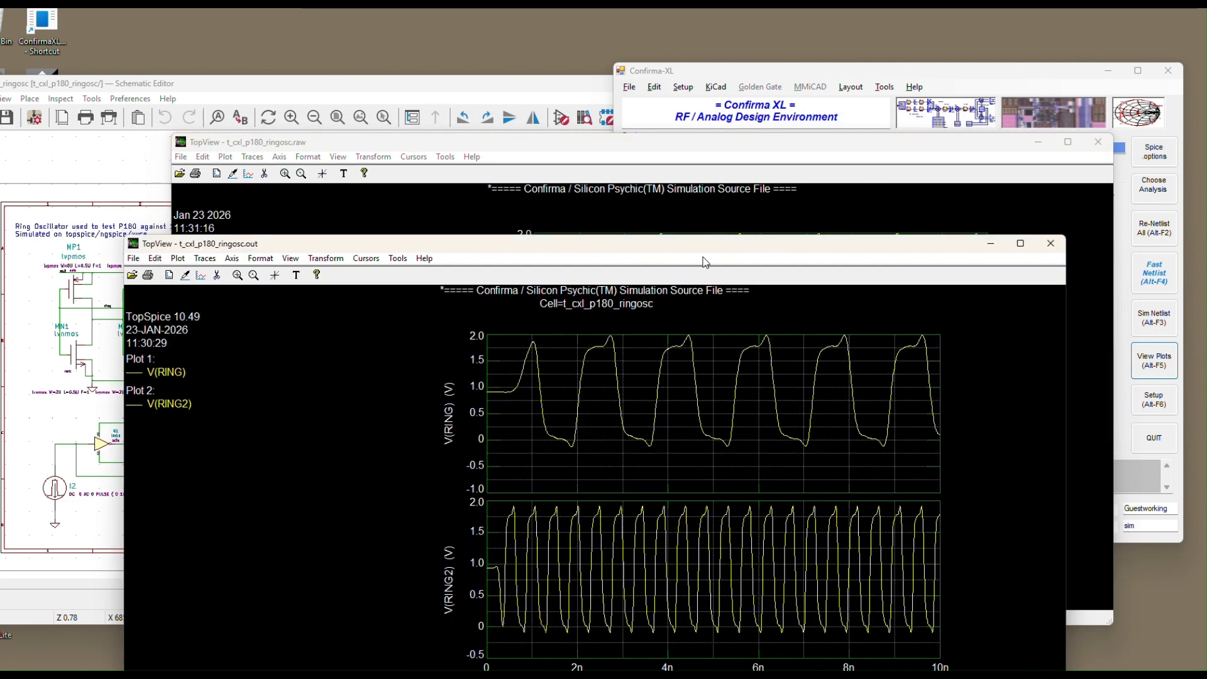
drag(721, 254, 636, 363)
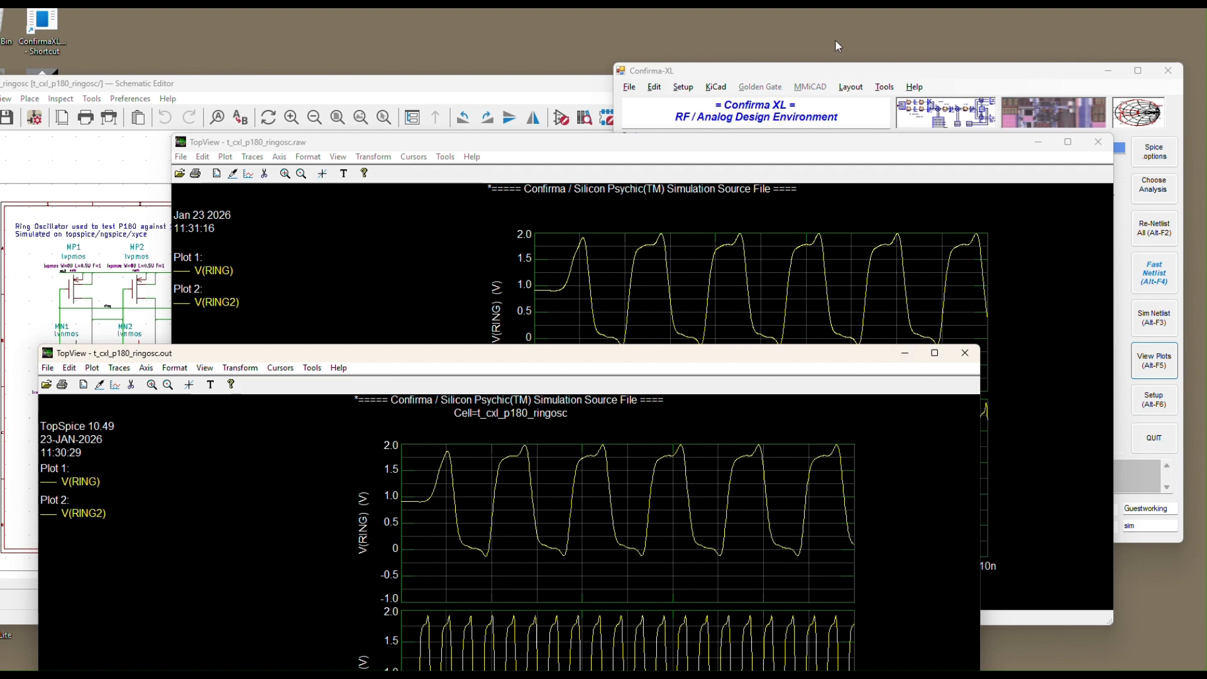
click(839, 71)
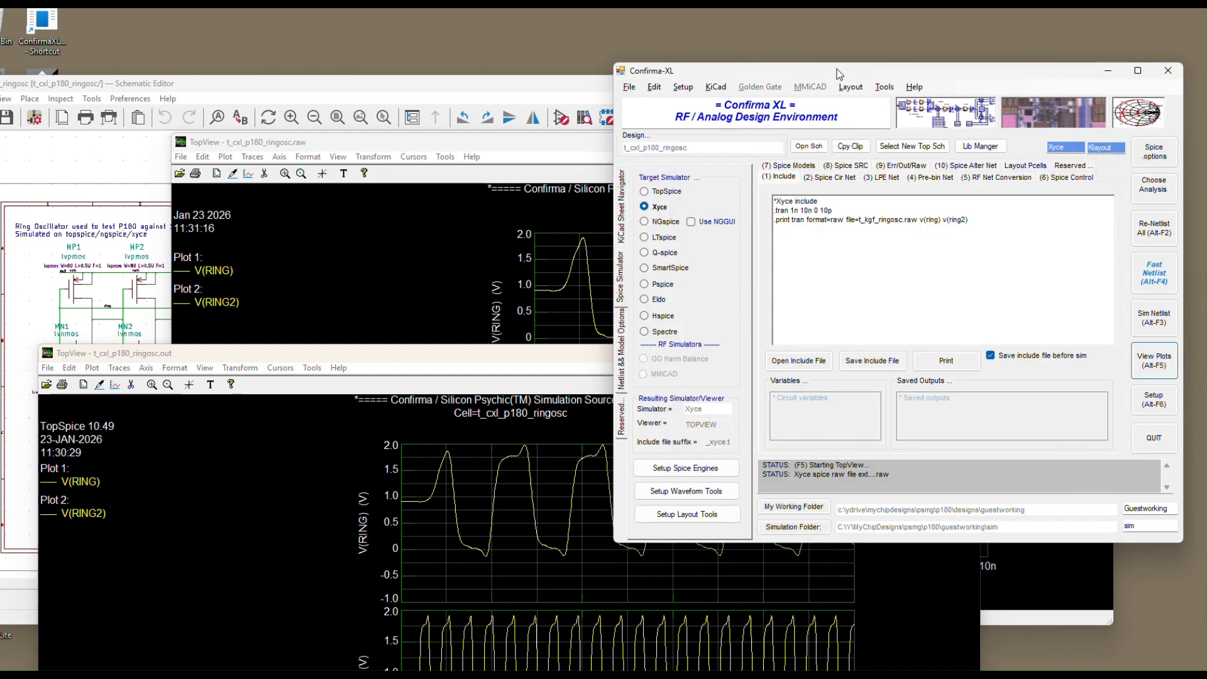
Step: Simulate the ring oscillator netlist with NGspice as the target simulator and open the results in the waveform viewer
click(668, 226)
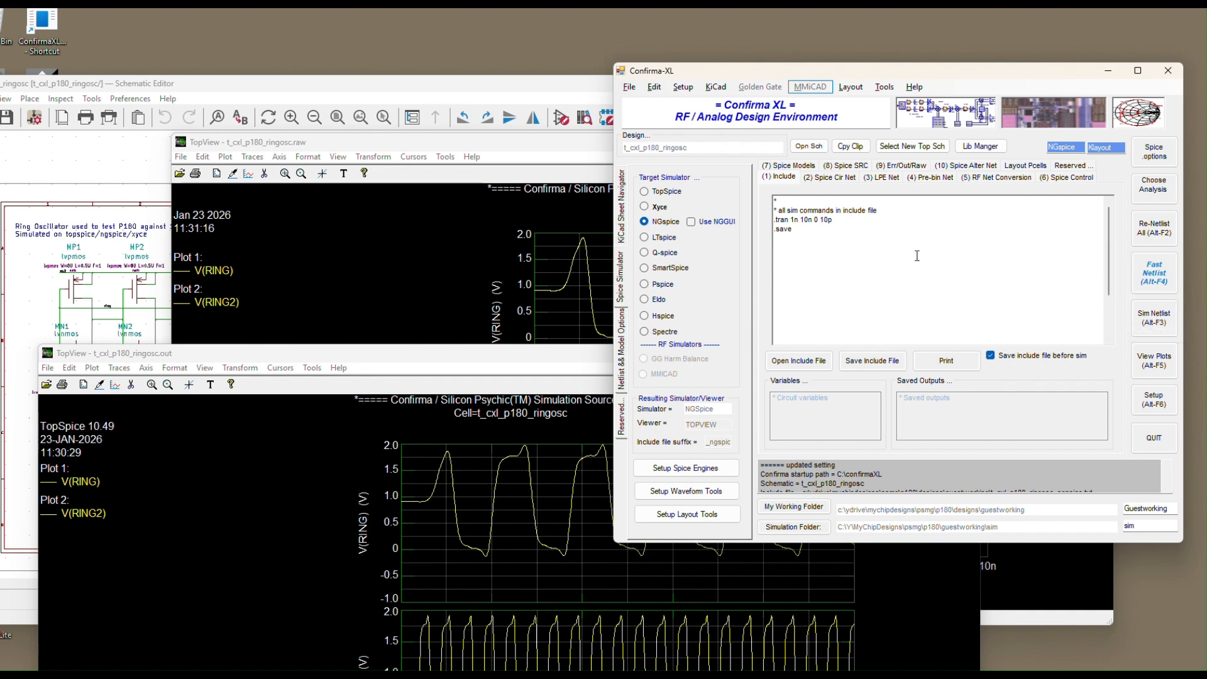
click(1143, 327)
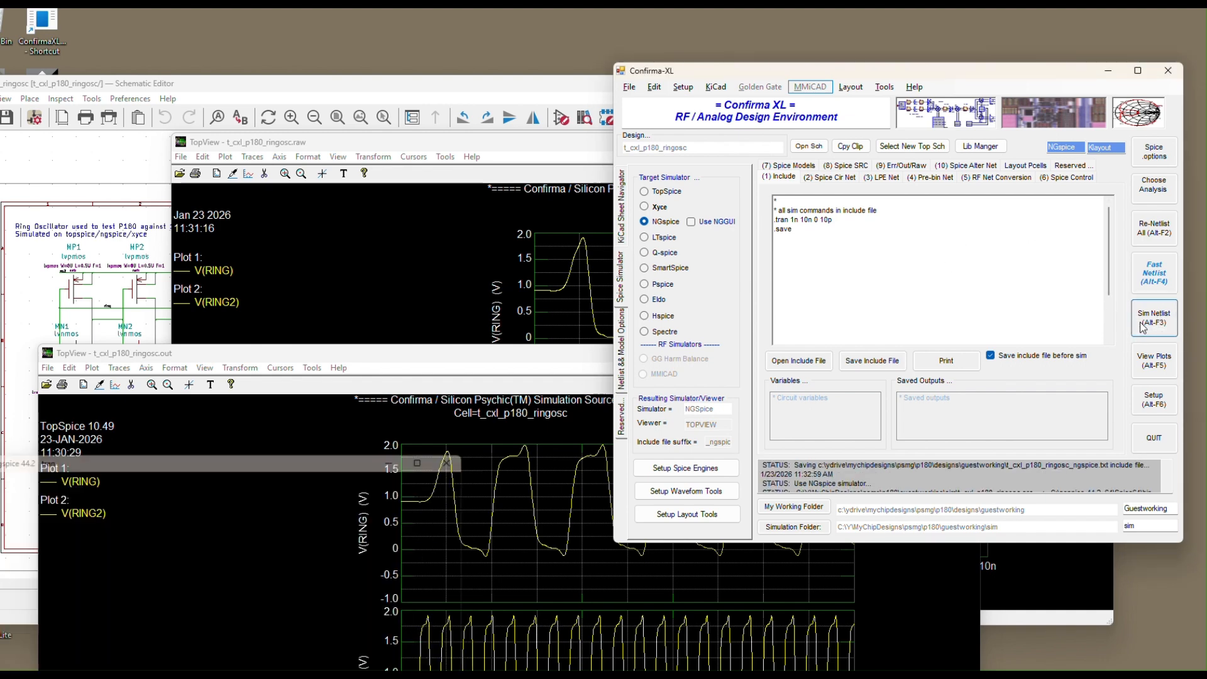
click(1145, 366)
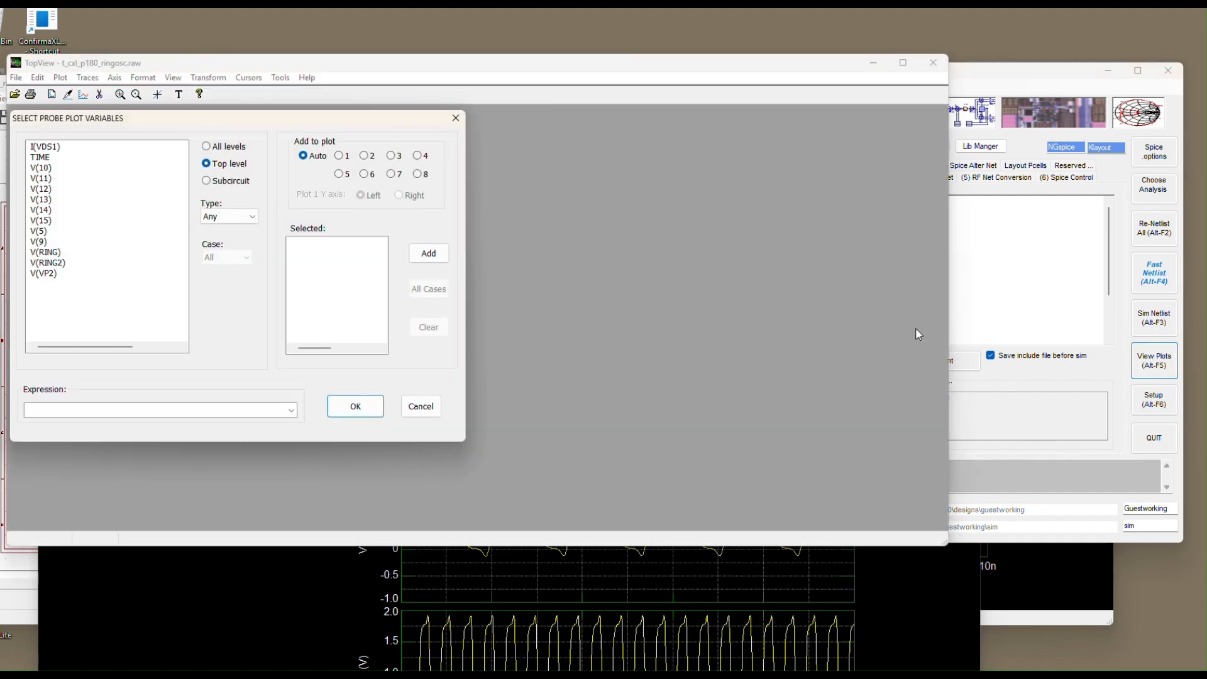
Step: Add V(RING) from the NGspice results to plot 1
click(60, 251)
ctrl+click(62, 264)
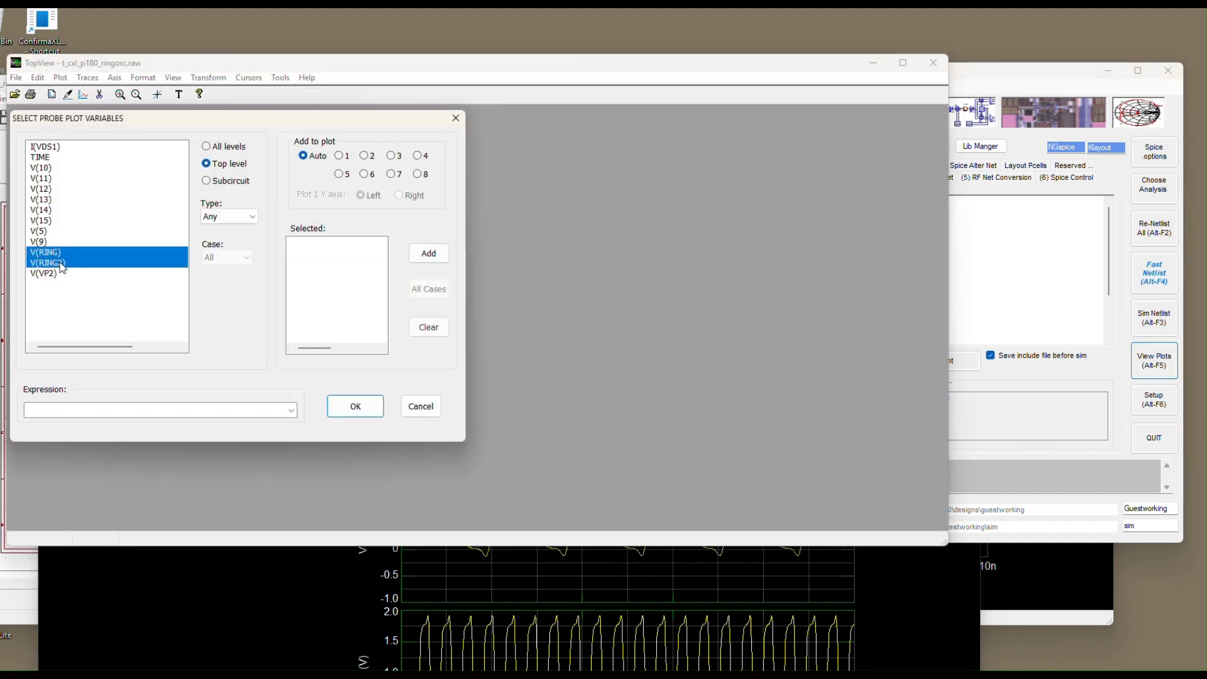
ctrl+click(62, 264)
click(340, 156)
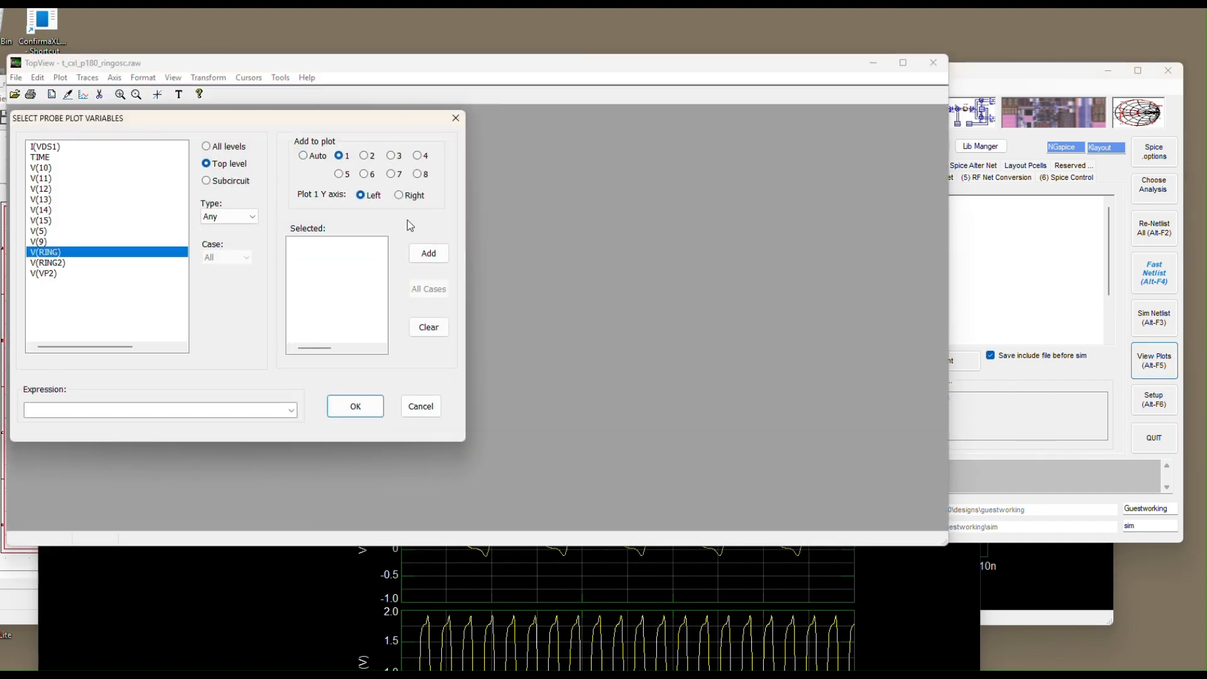
click(428, 253)
Step: Add V(RING2) to plot 2 and display the NGspice waveforms
click(56, 266)
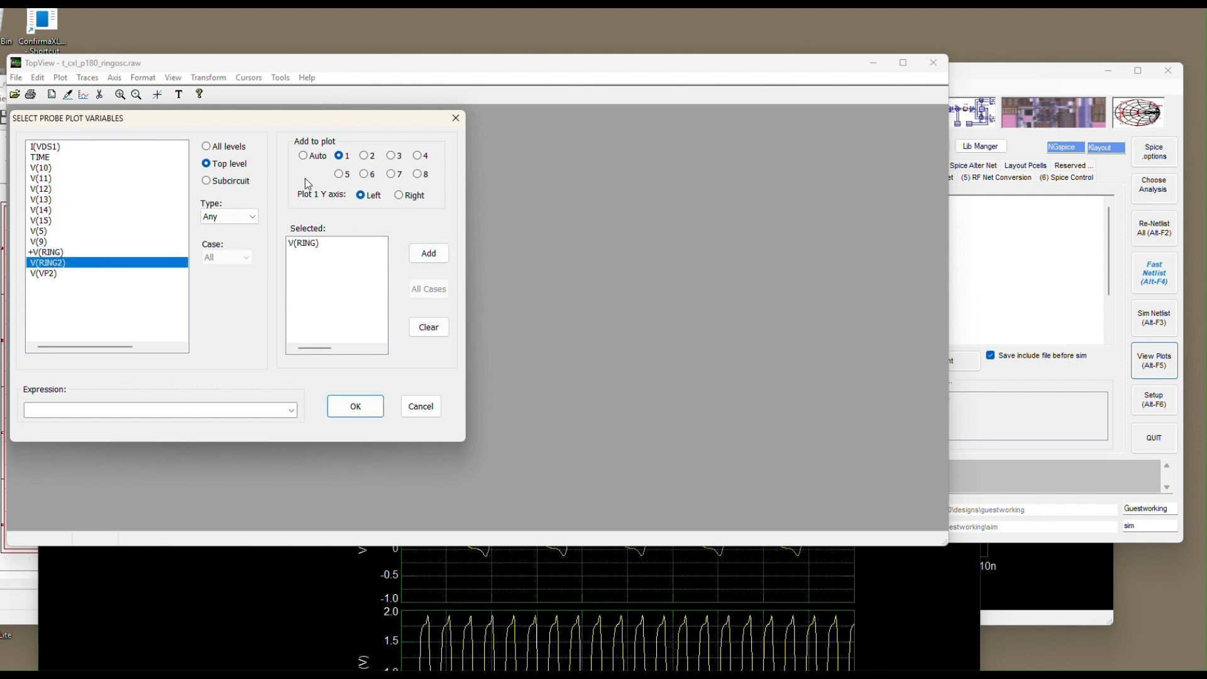
click(364, 156)
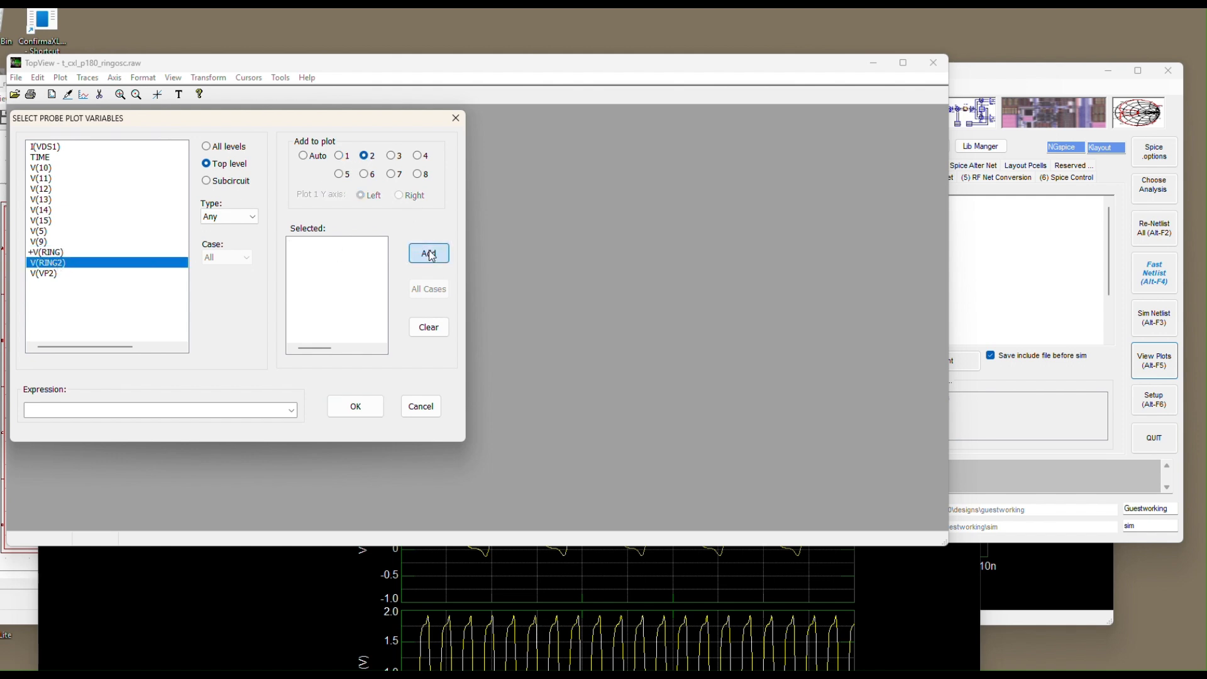
click(430, 254)
click(377, 415)
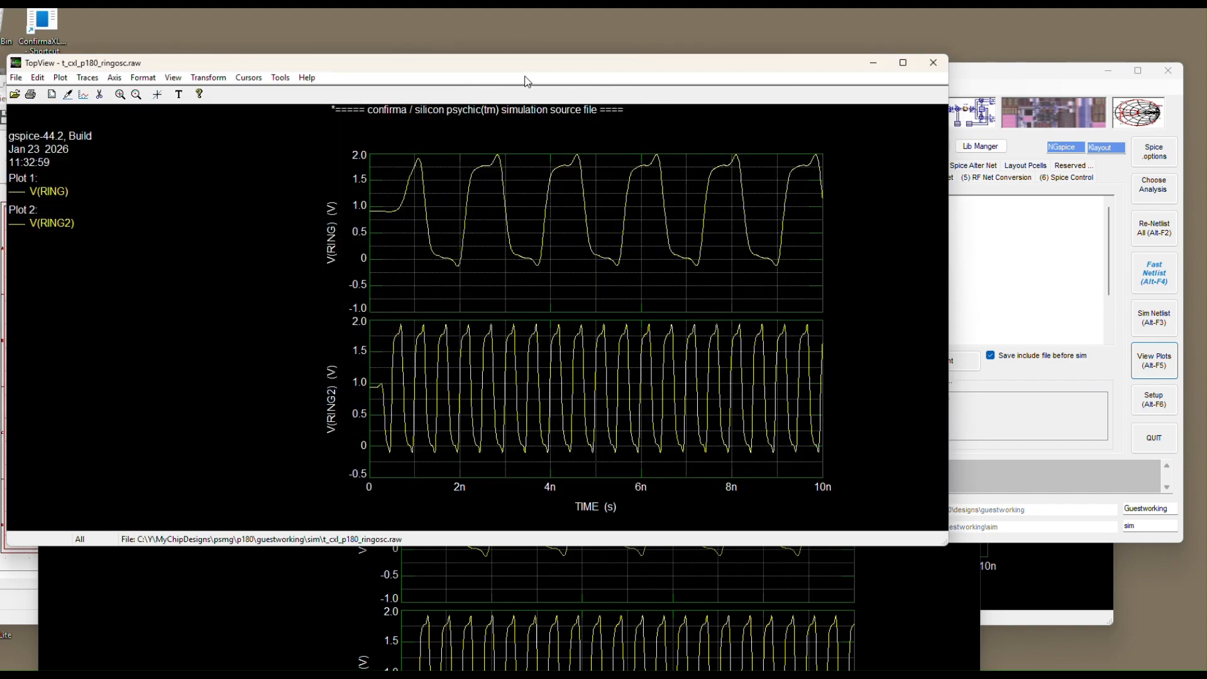
Step: Move the NGspice plot window clear of the other plots and reposition the Confirma-XL window in front
drag(522, 70, 463, 155)
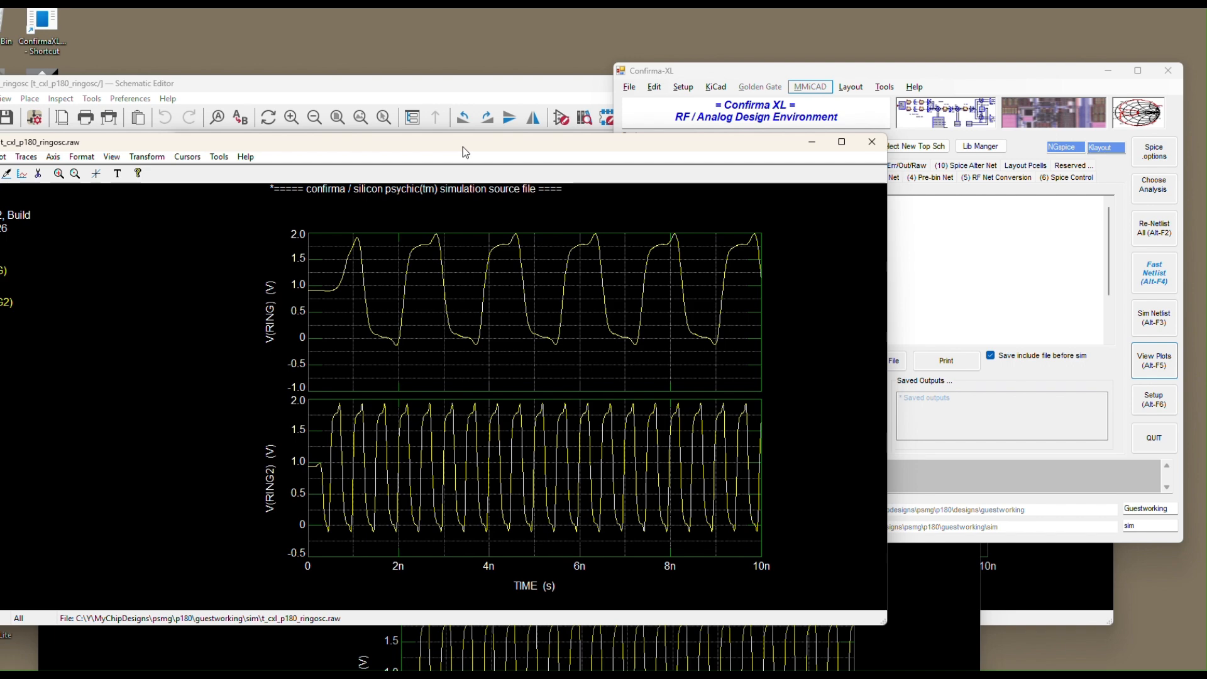
click(719, 76)
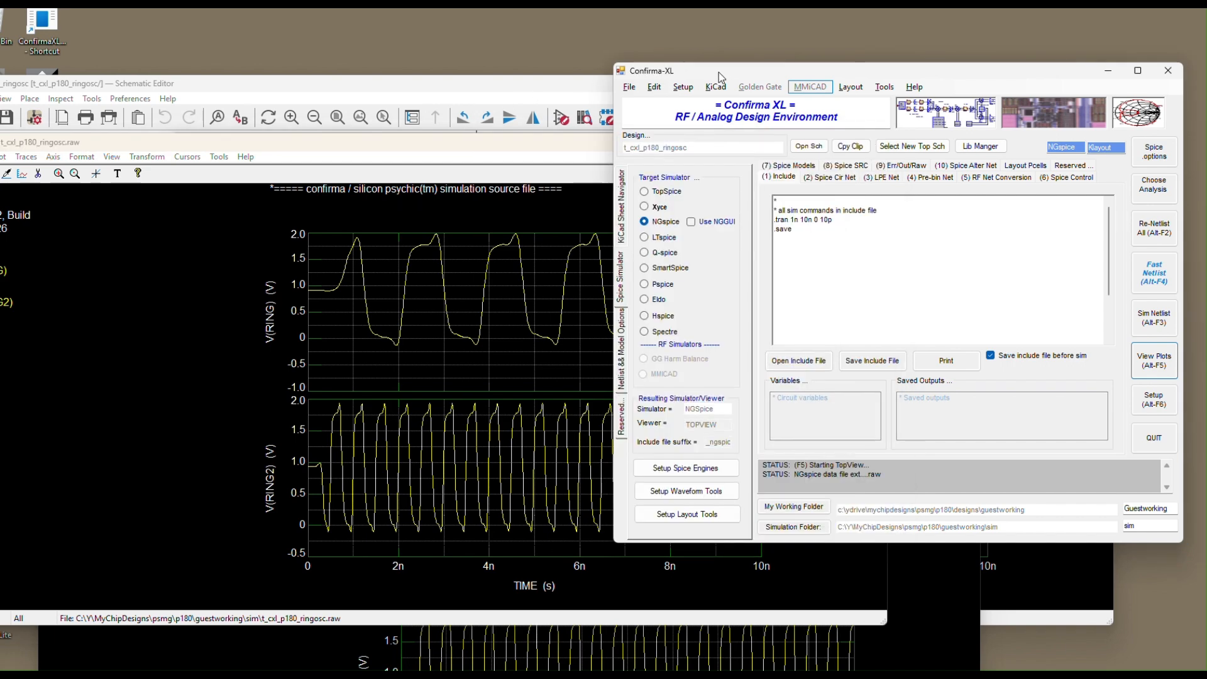
drag(719, 73, 752, 69)
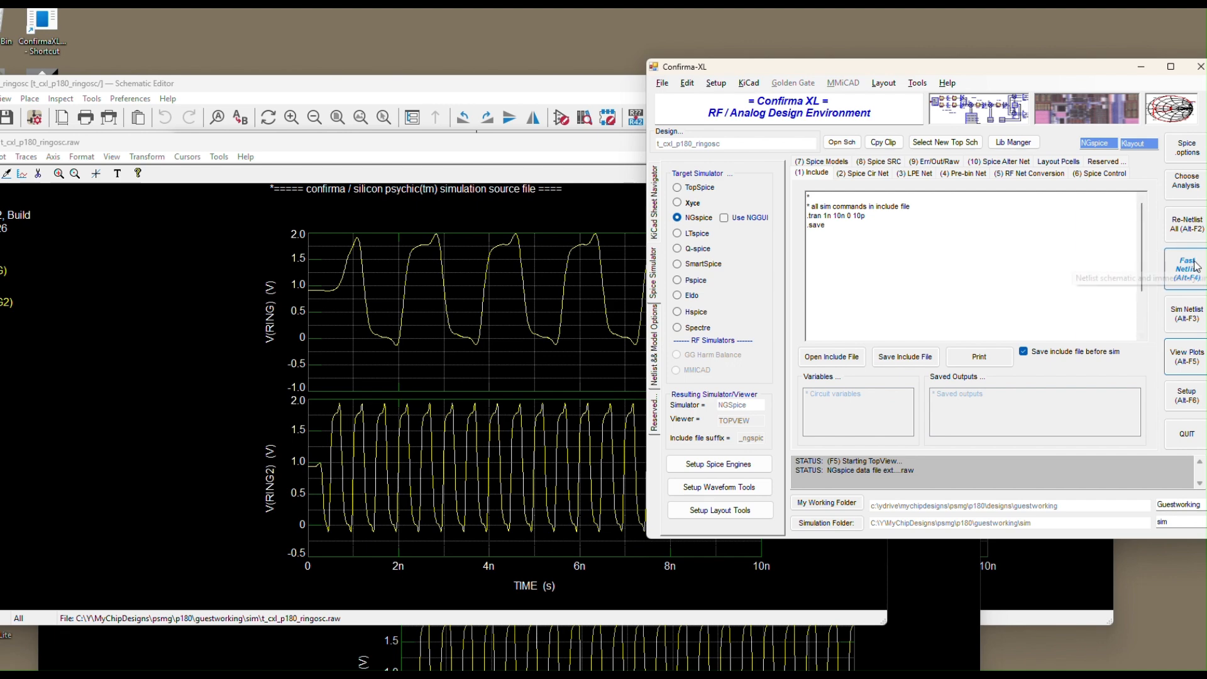
Step: Examine the top-level component lines in the Spice circuit netlist and return to the simulation include commands
click(878, 175)
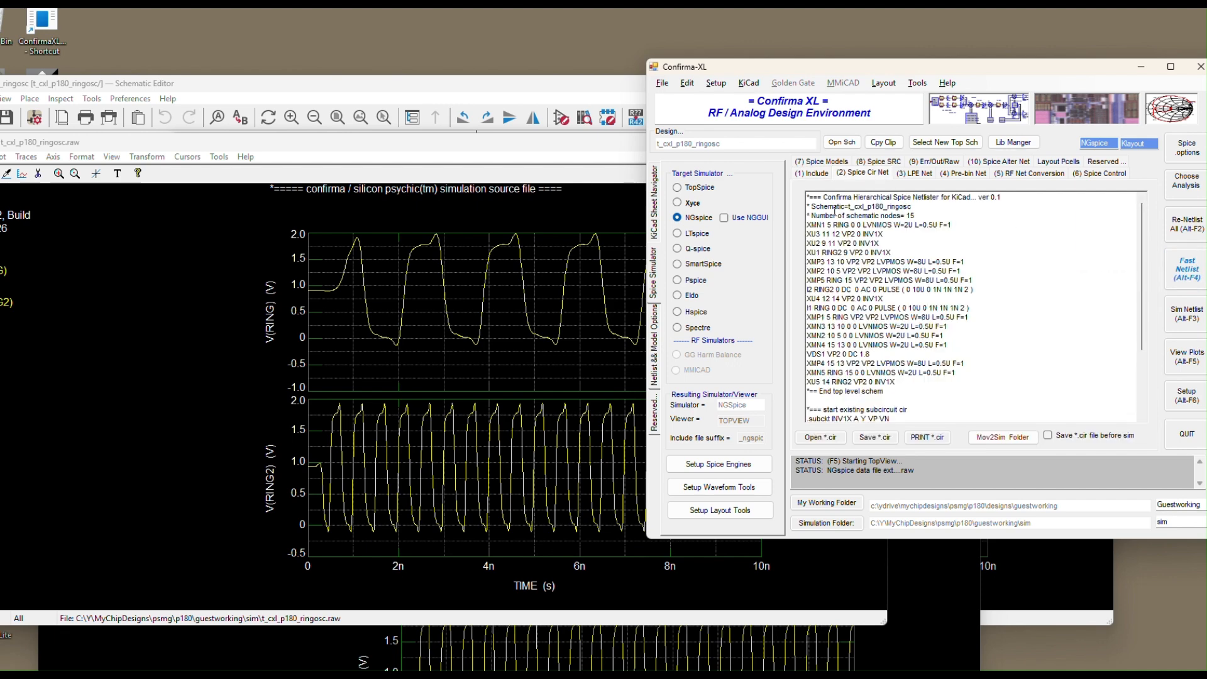
drag(811, 216, 931, 394)
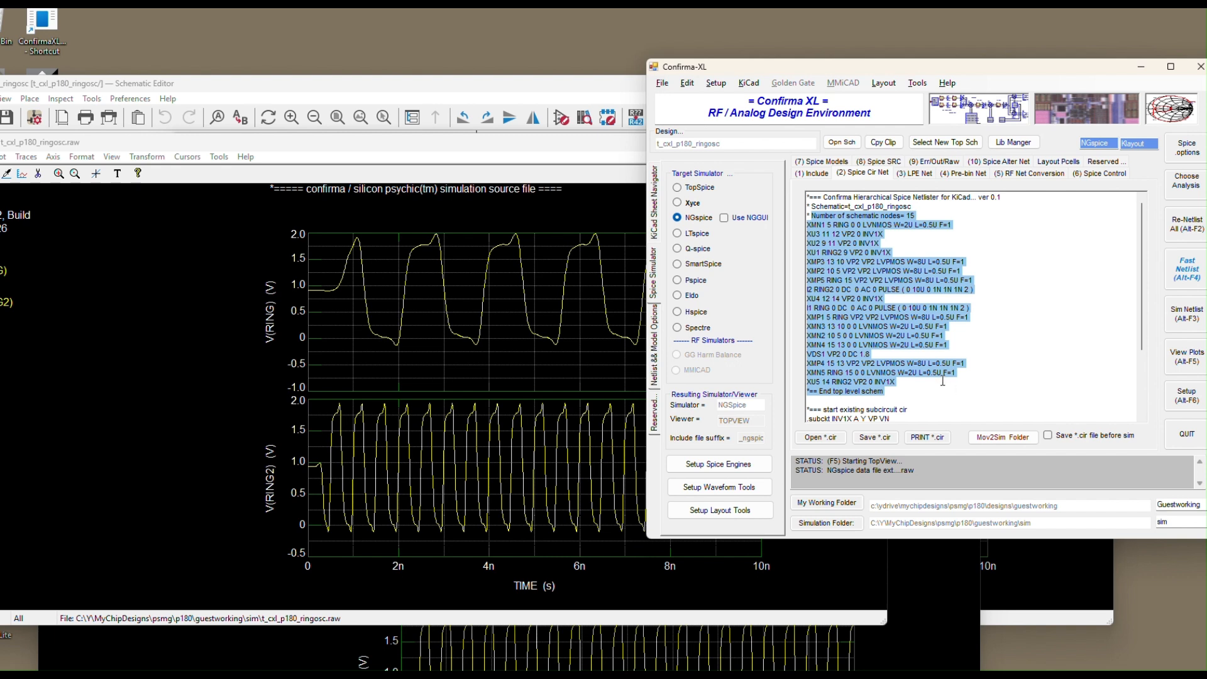
click(814, 175)
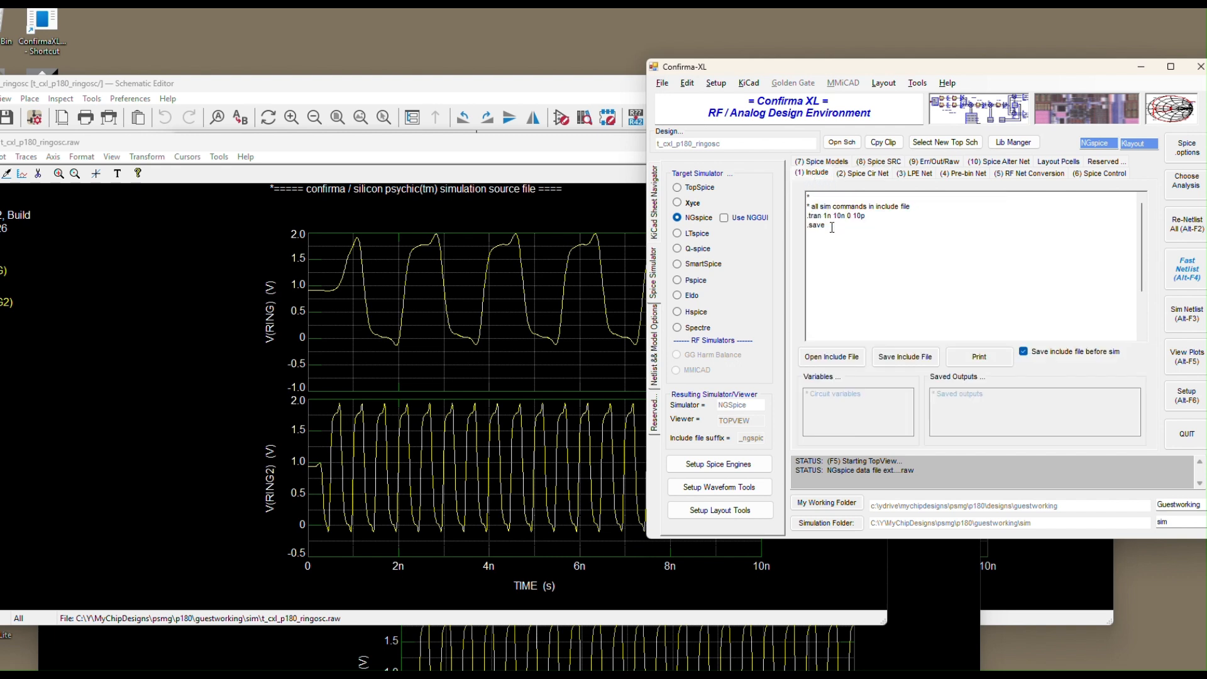
Step: Compare the include commands of TopSpice, Xyce and NGspice, leave Xyce as the target simulator, and show the Spice circuit netlist again
click(695, 189)
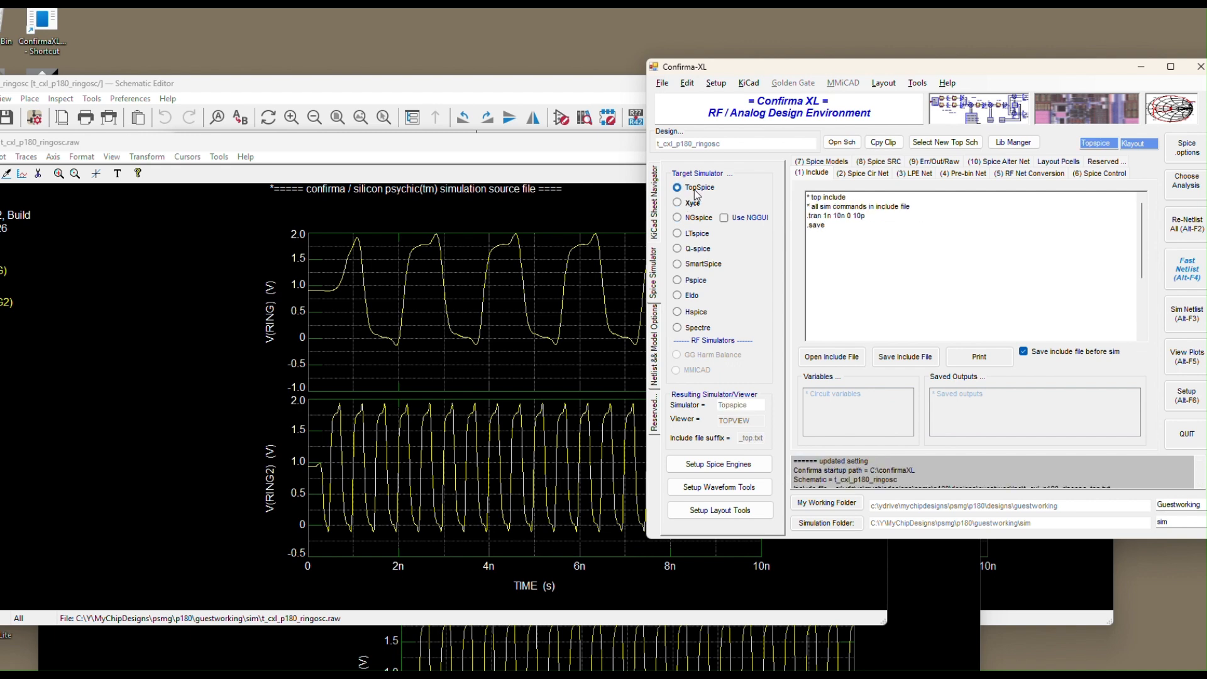
click(691, 205)
click(688, 222)
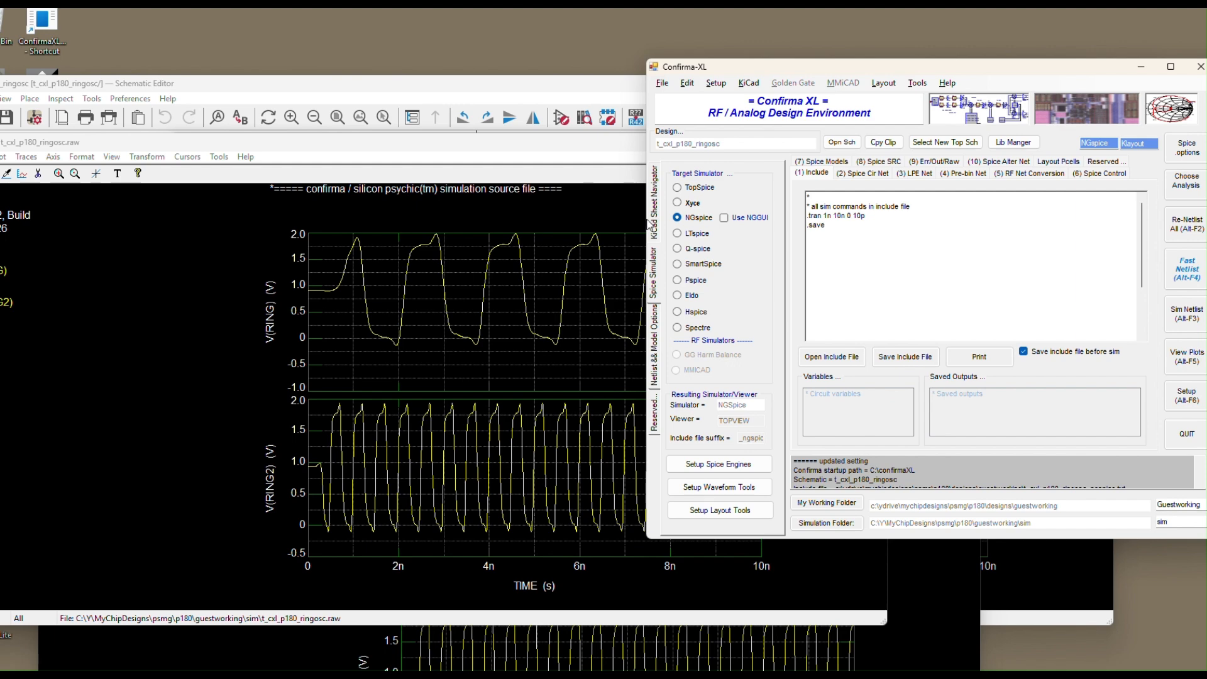
click(690, 202)
click(689, 190)
click(690, 203)
click(862, 172)
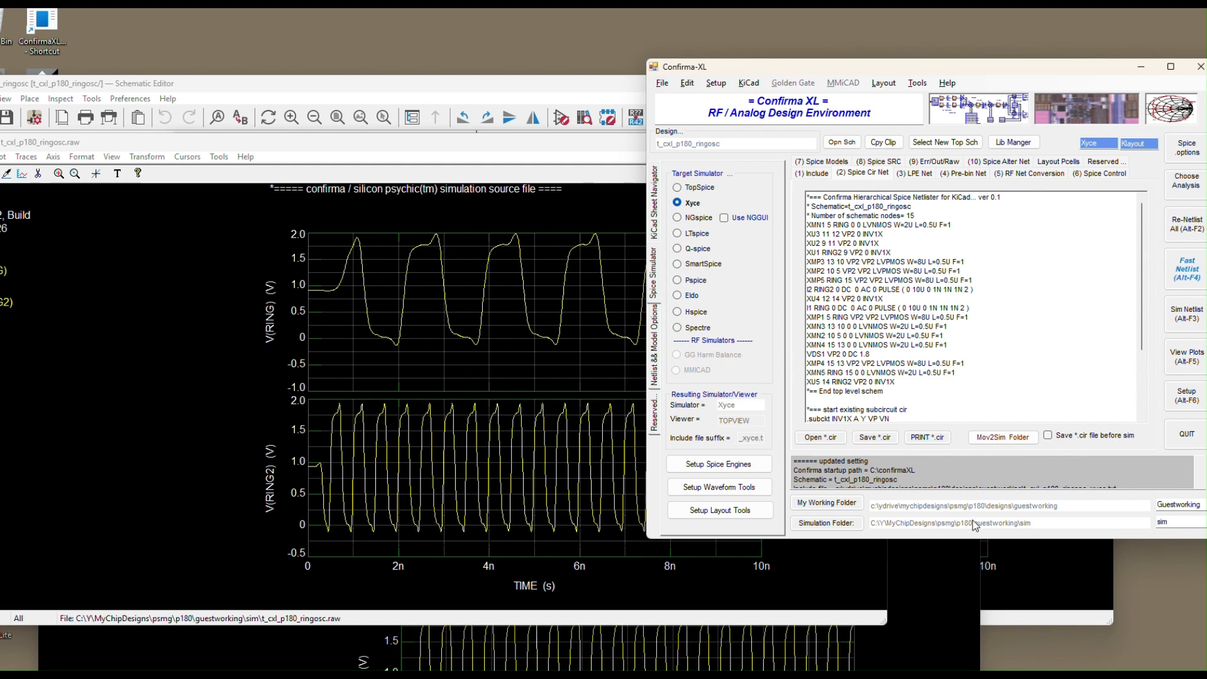
Step: View the contents of the guestworking working folder and the sim simulation folder, closing each file window
click(827, 503)
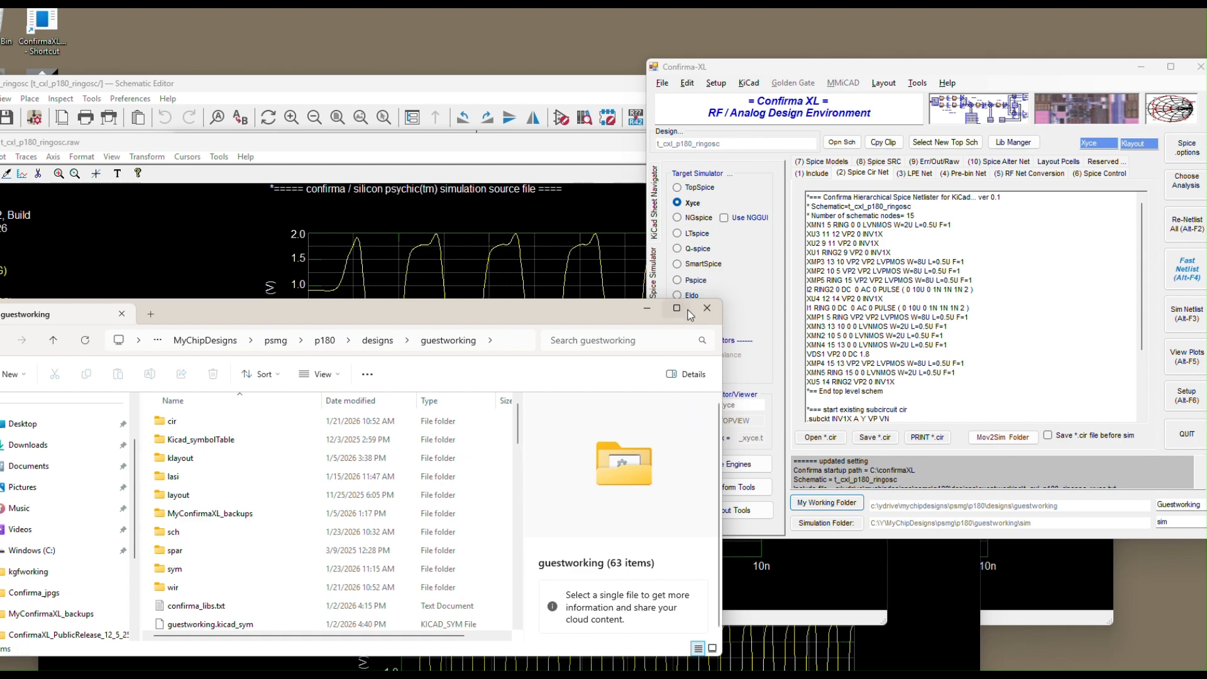
click(707, 307)
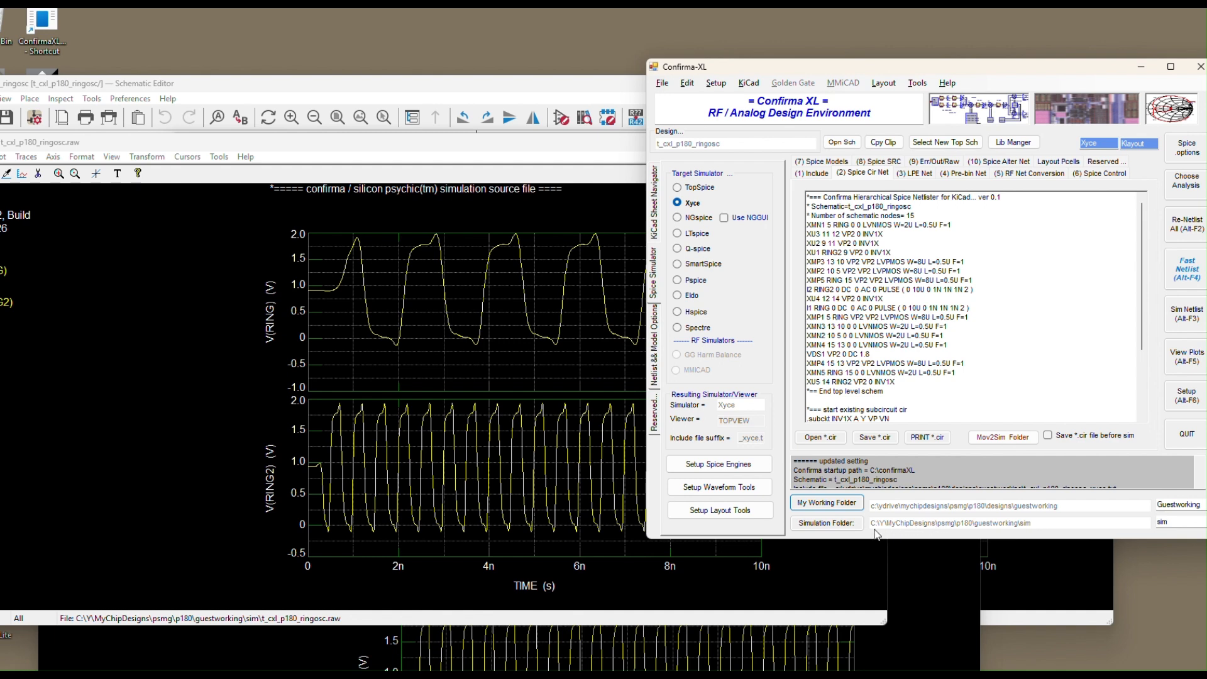
click(805, 526)
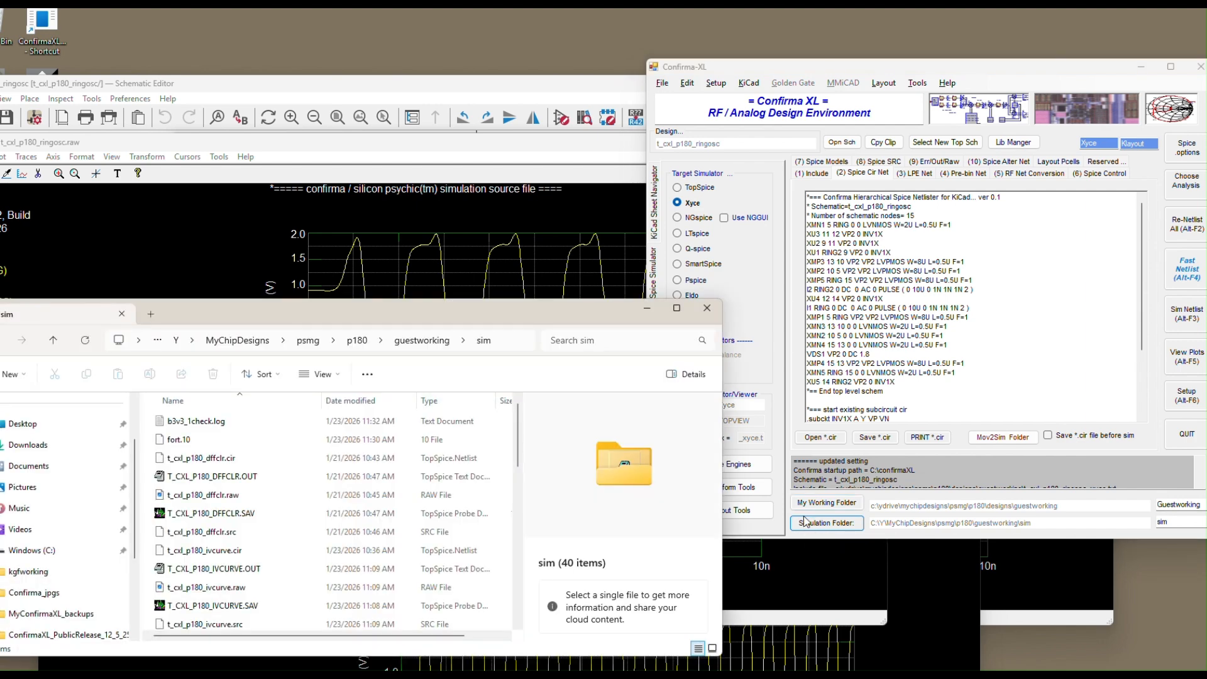
scroll(351, 516, down, 3)
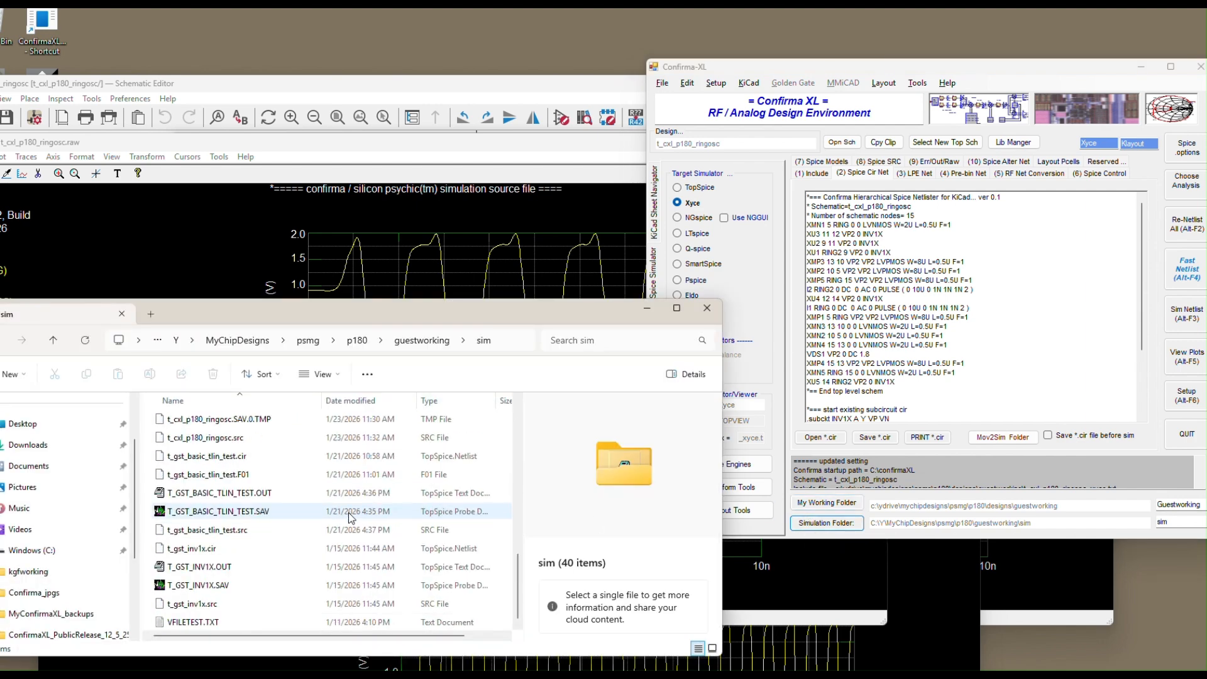
scroll(351, 517, up, 3)
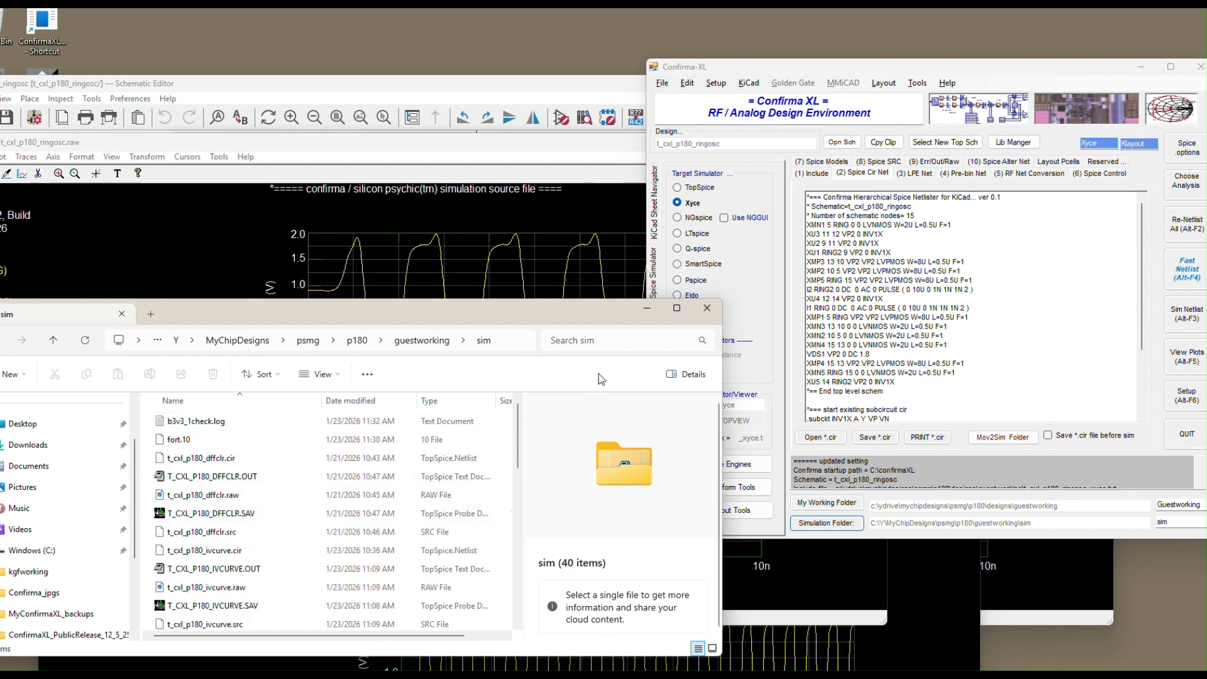
click(706, 308)
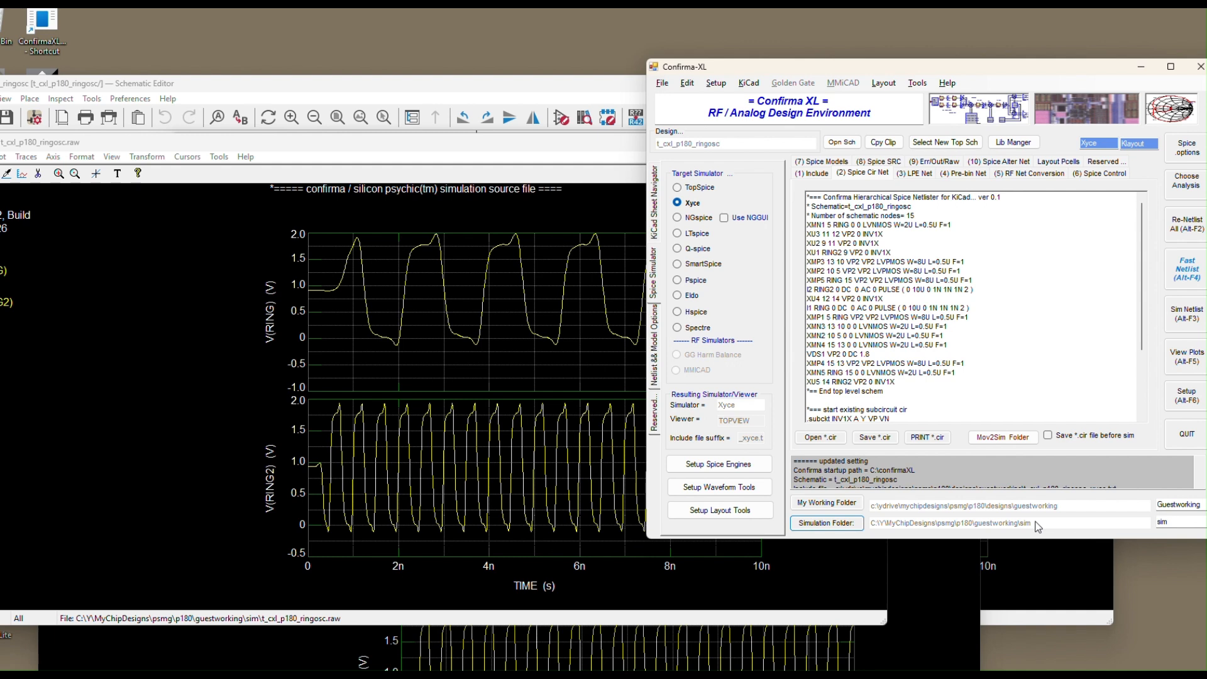
Step: Review the KiCad sheet navigator and the Spice simulator choices, switching the target to TopSpice and back to Xyce
click(654, 214)
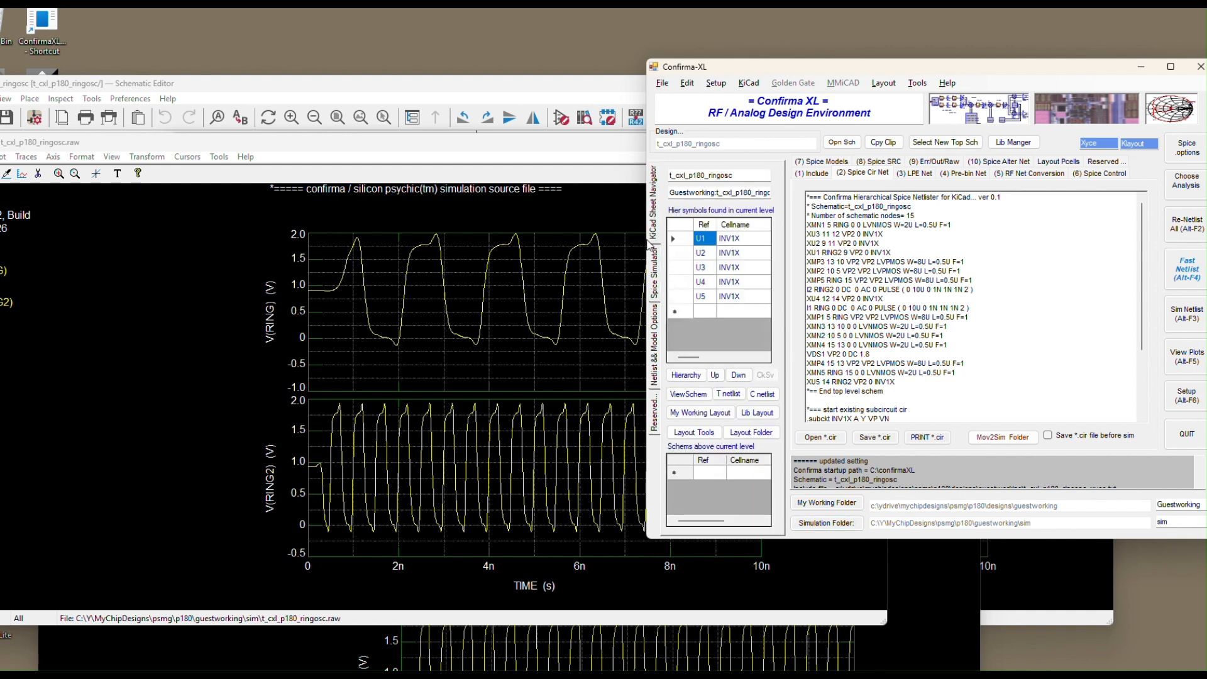
click(654, 264)
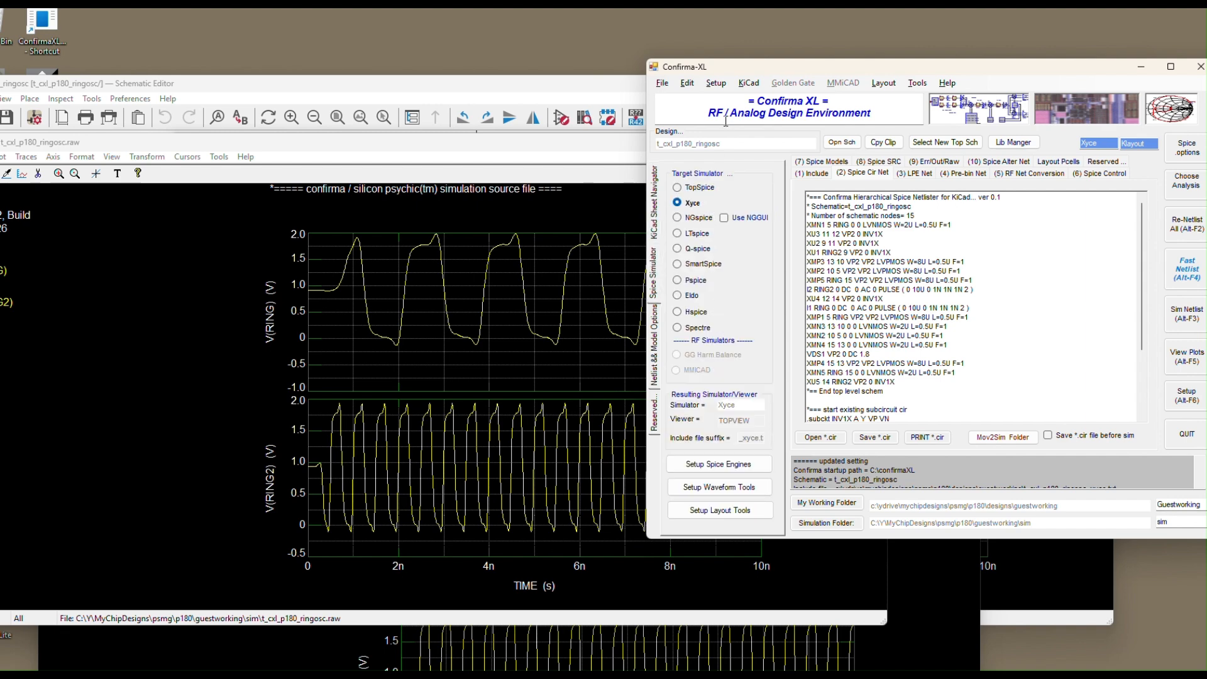
click(692, 192)
click(689, 204)
click(656, 227)
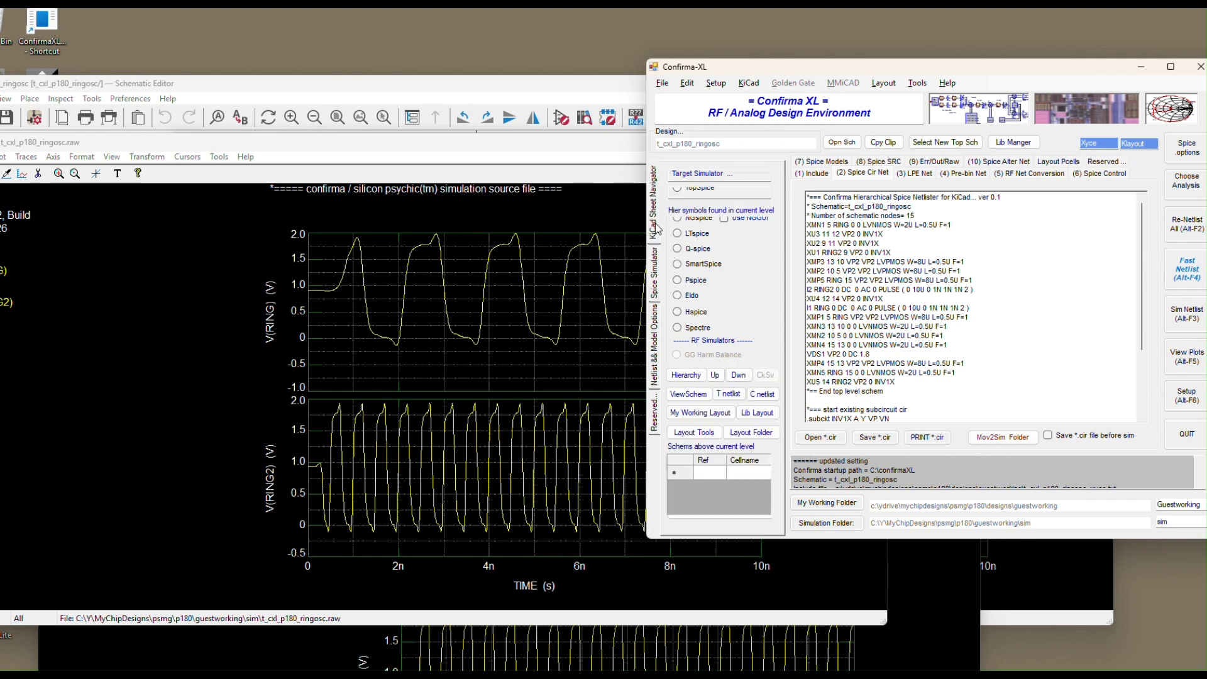
click(655, 259)
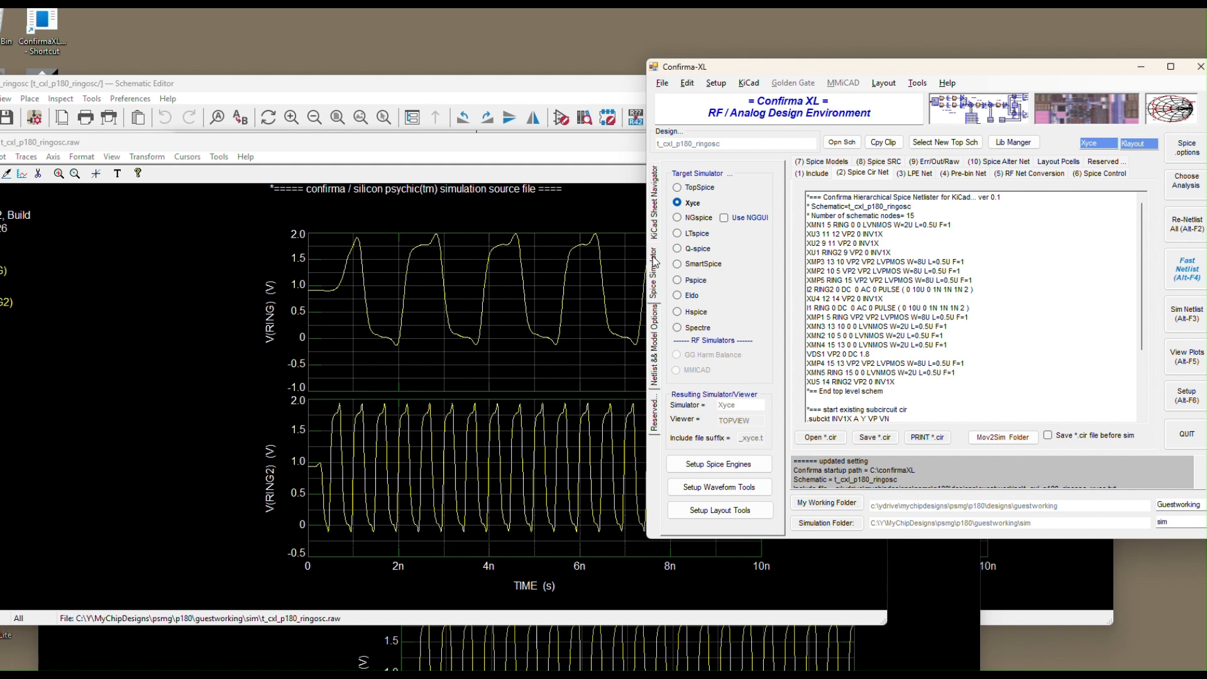
Step: Set the target simulator to TopSpice and display the netlist and model options
click(654, 339)
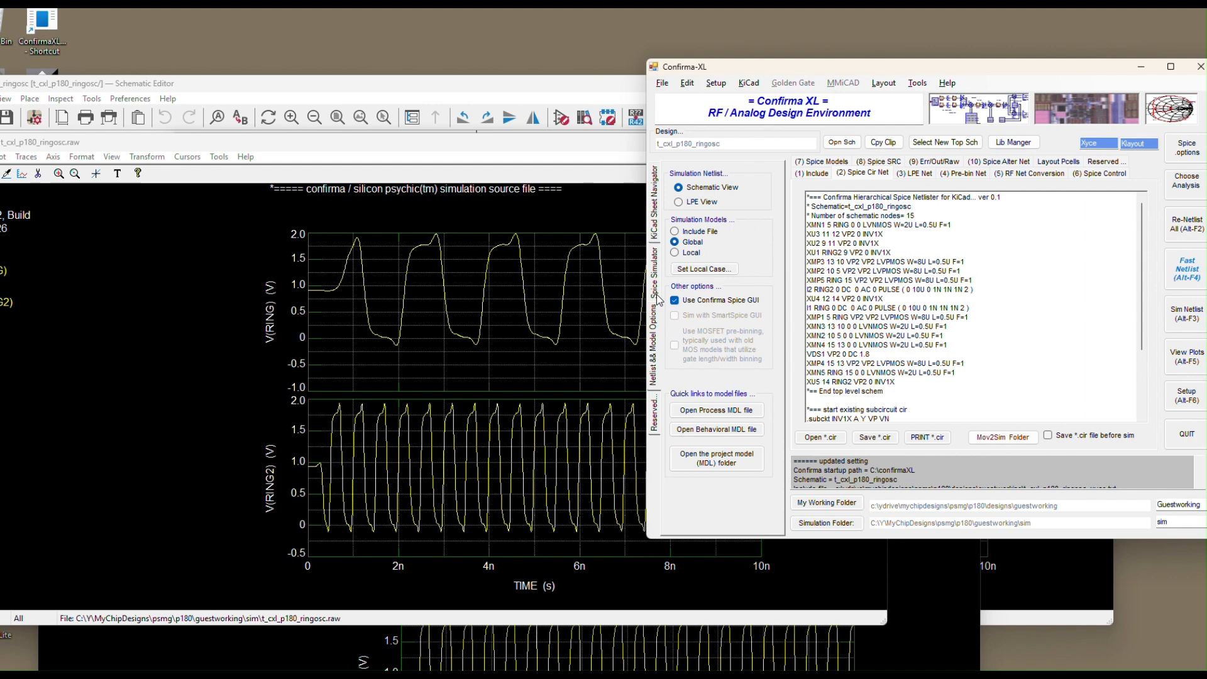
click(654, 220)
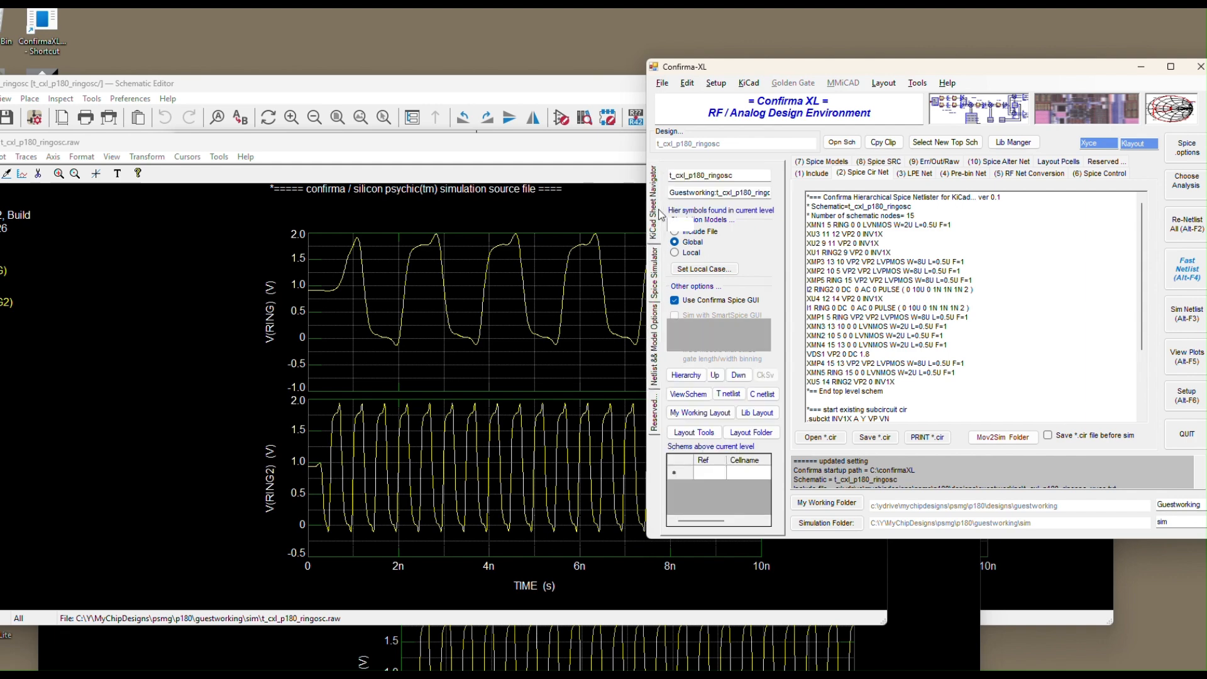
click(660, 273)
click(691, 193)
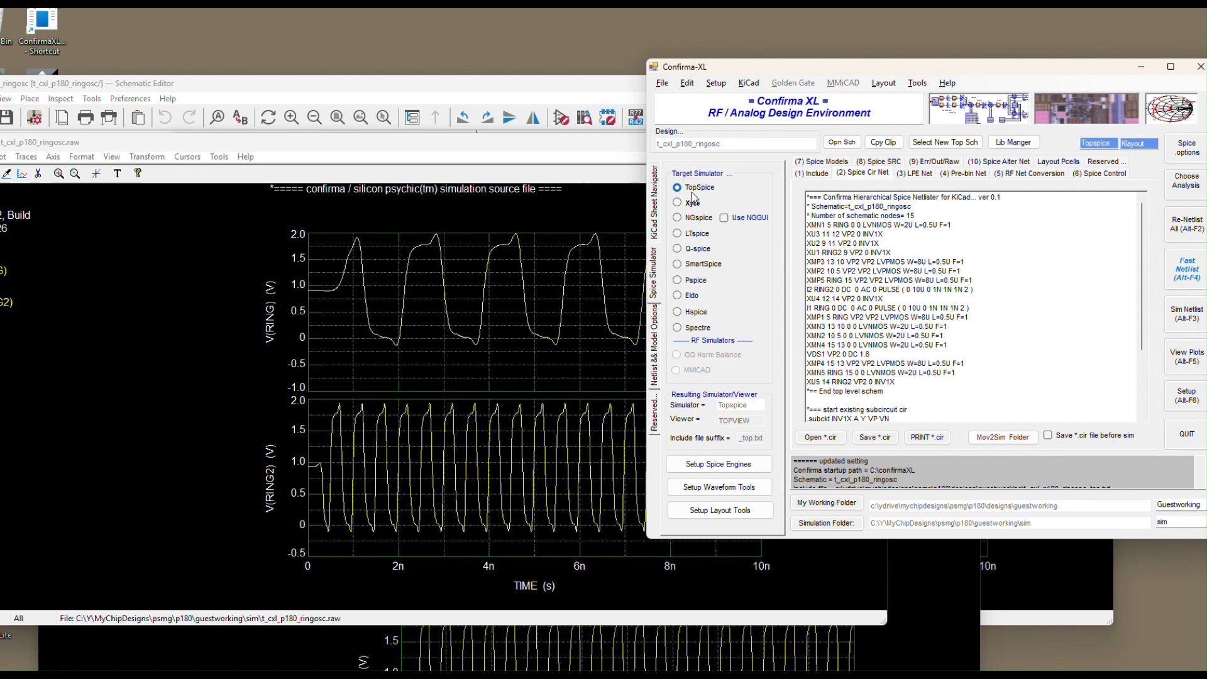
click(655, 329)
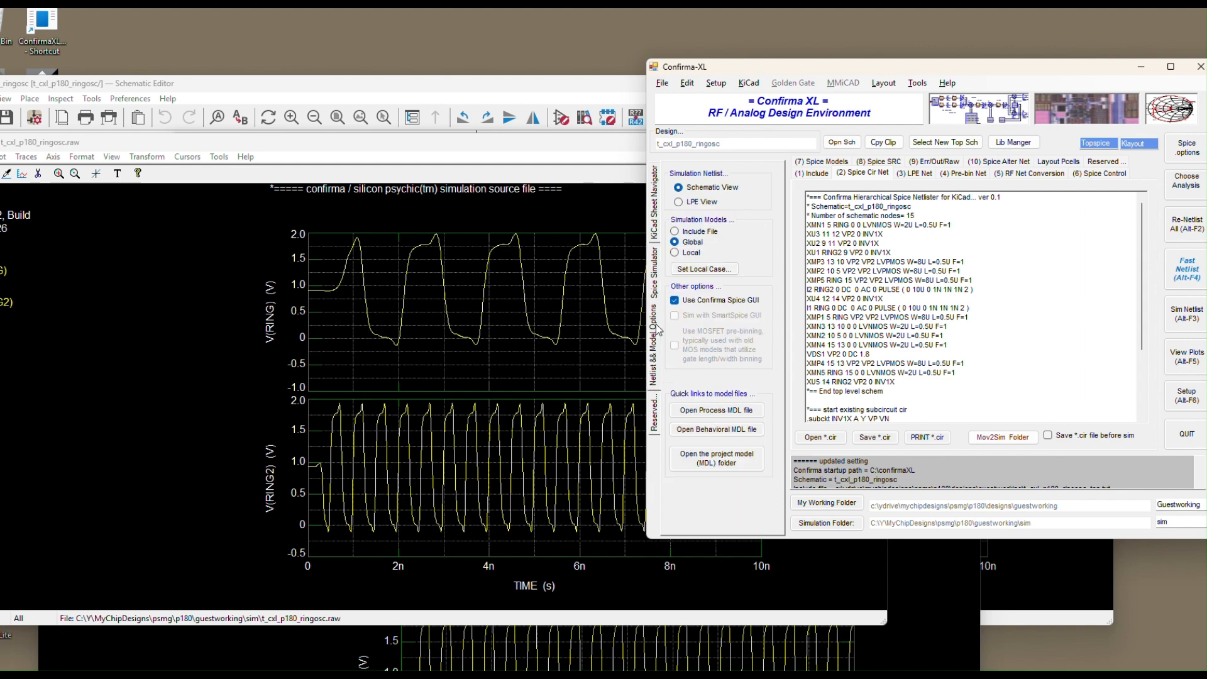
Step: Open the project's models folder to view its MDL files, and open the process model file for reading
click(721, 464)
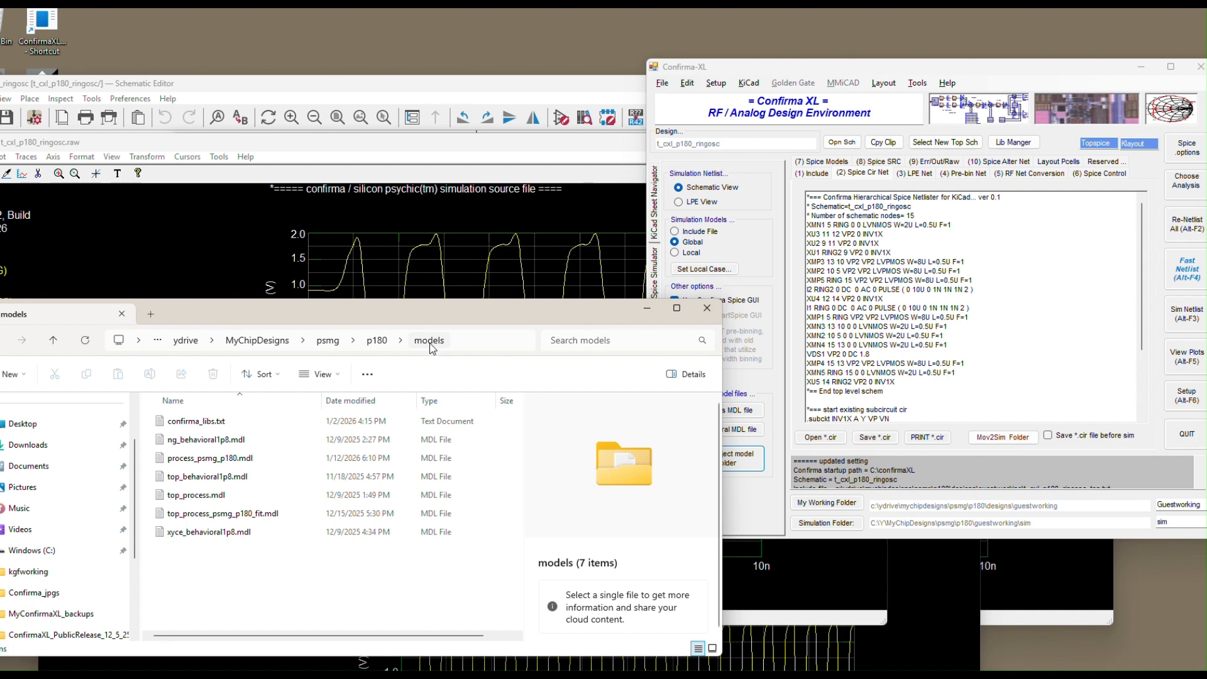
drag(433, 318, 430, 251)
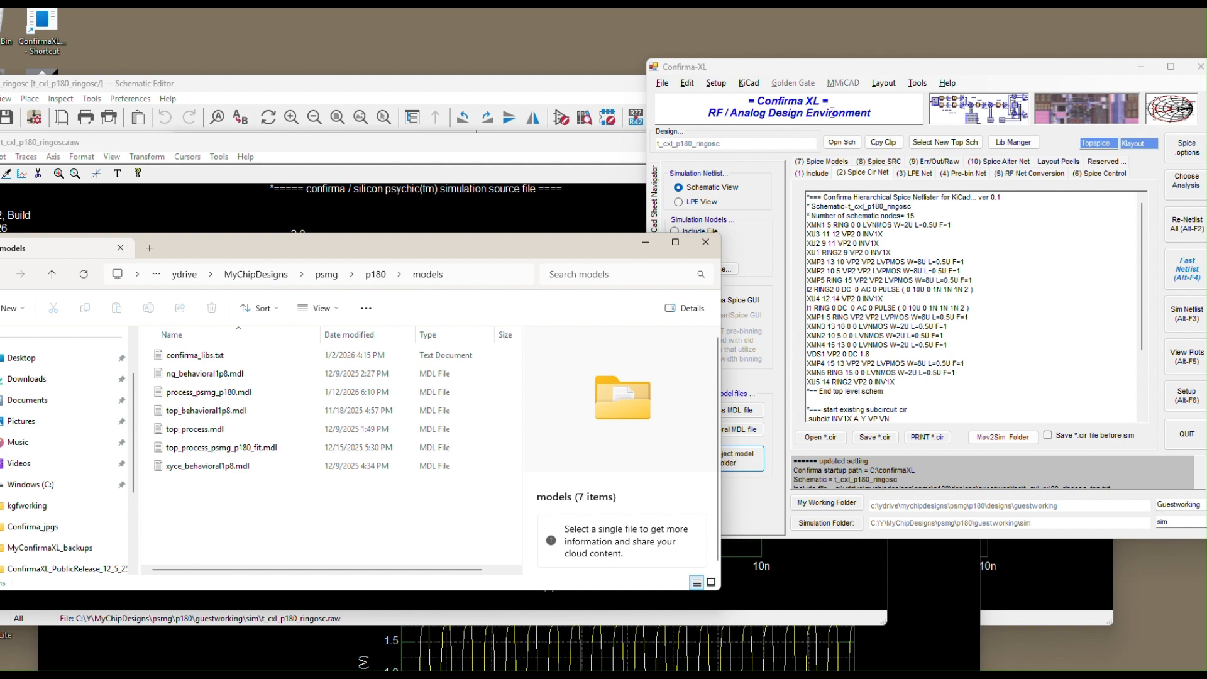
click(793, 70)
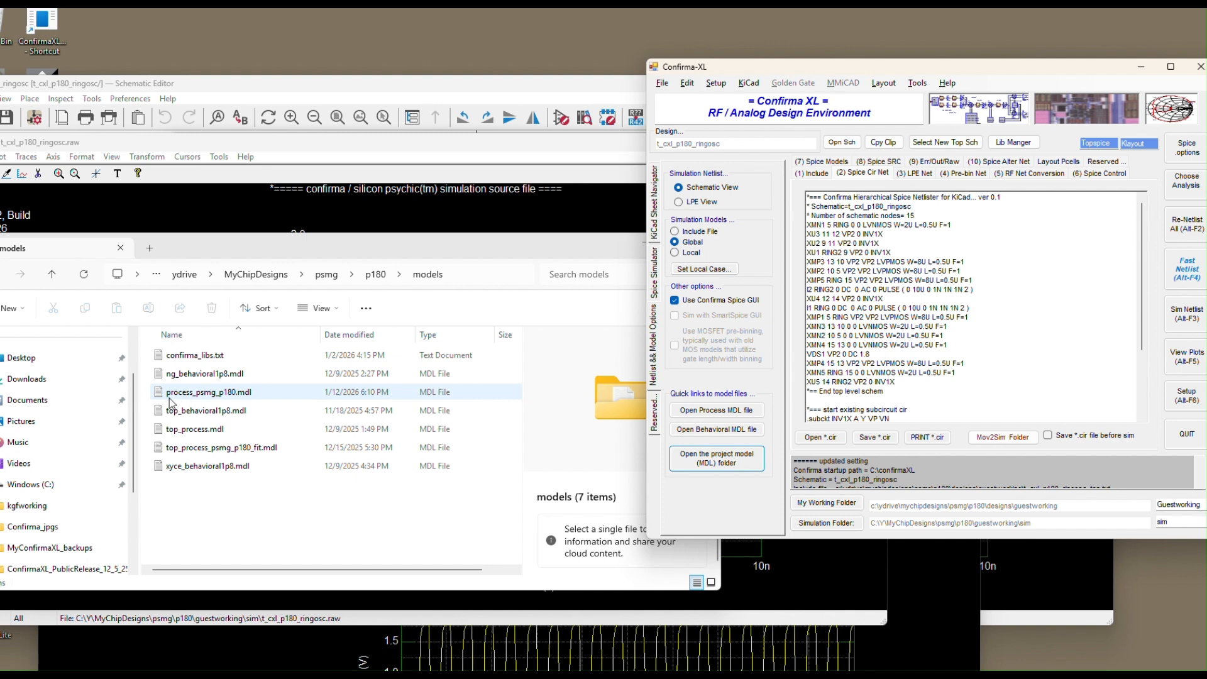
click(732, 412)
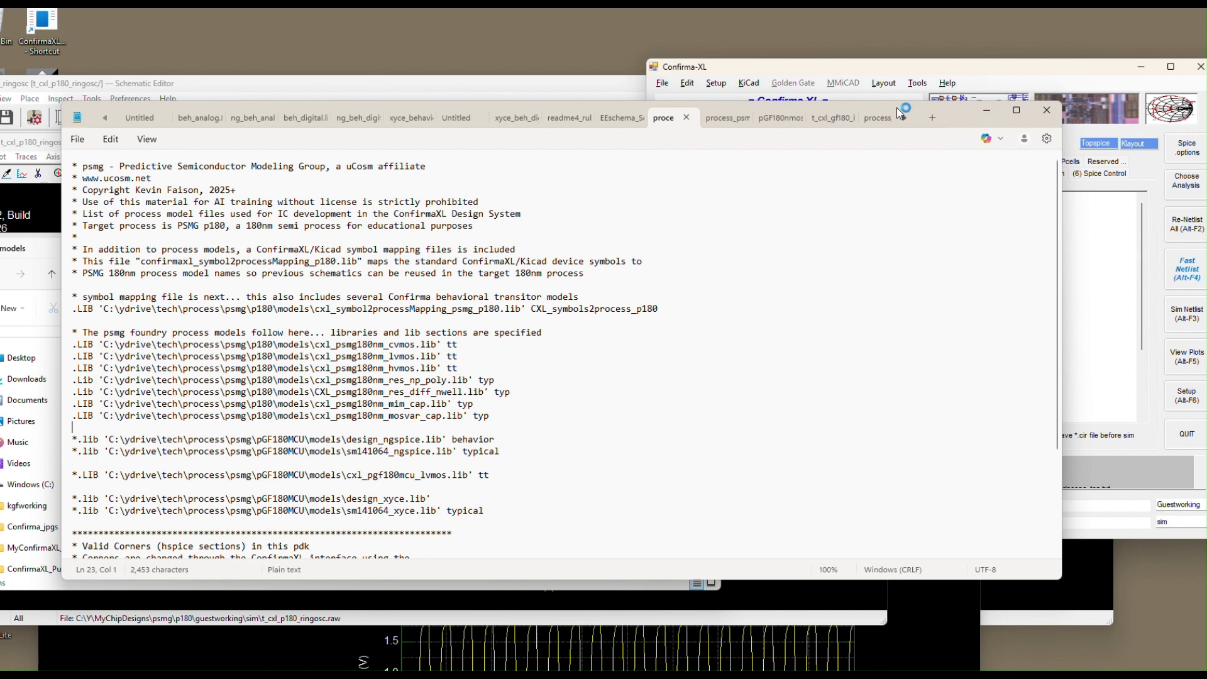
Step: Examine the foundry model library entries in the process model file, highlighting the full .LIB list and the cvmos and hvmos lines
click(749, 239)
drag(73, 344, 514, 423)
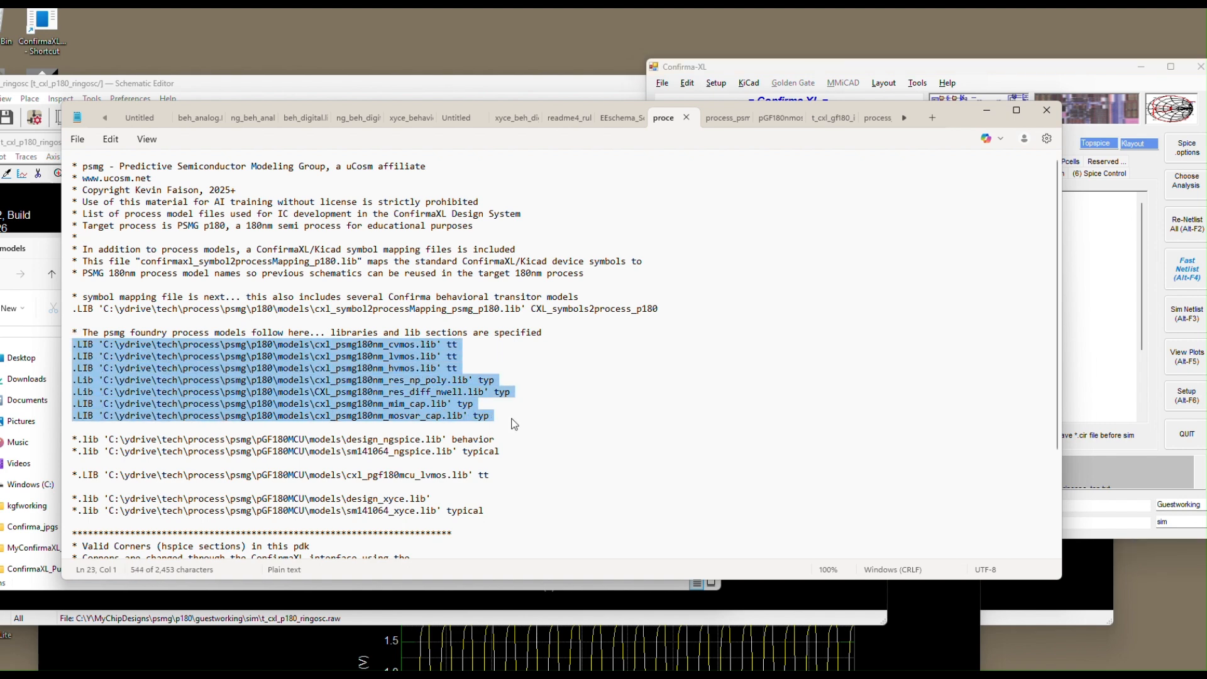
click(513, 421)
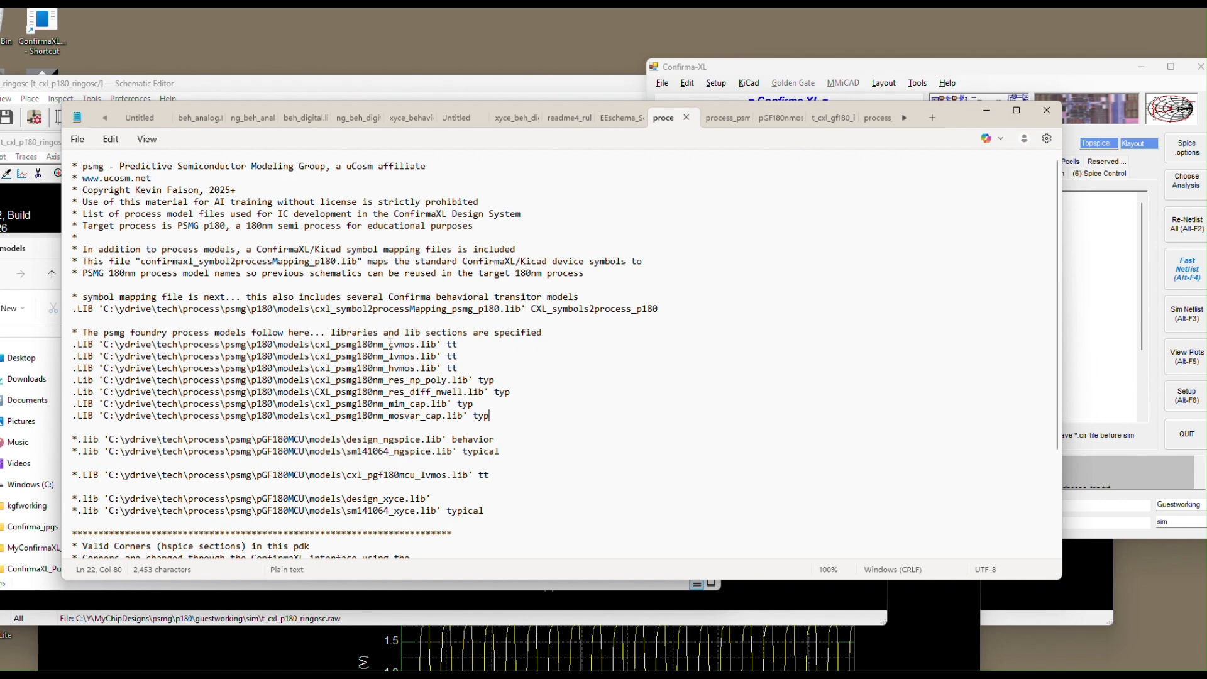
click(468, 347)
drag(468, 347, 77, 345)
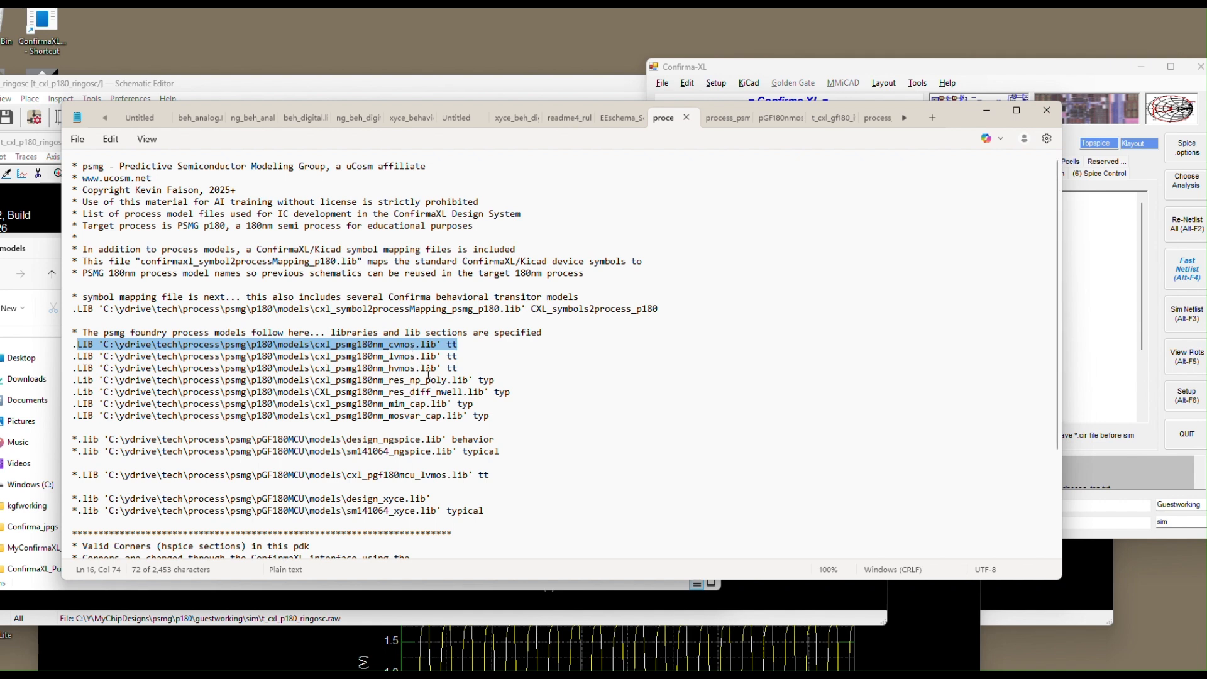
key(Down)
key(Down)
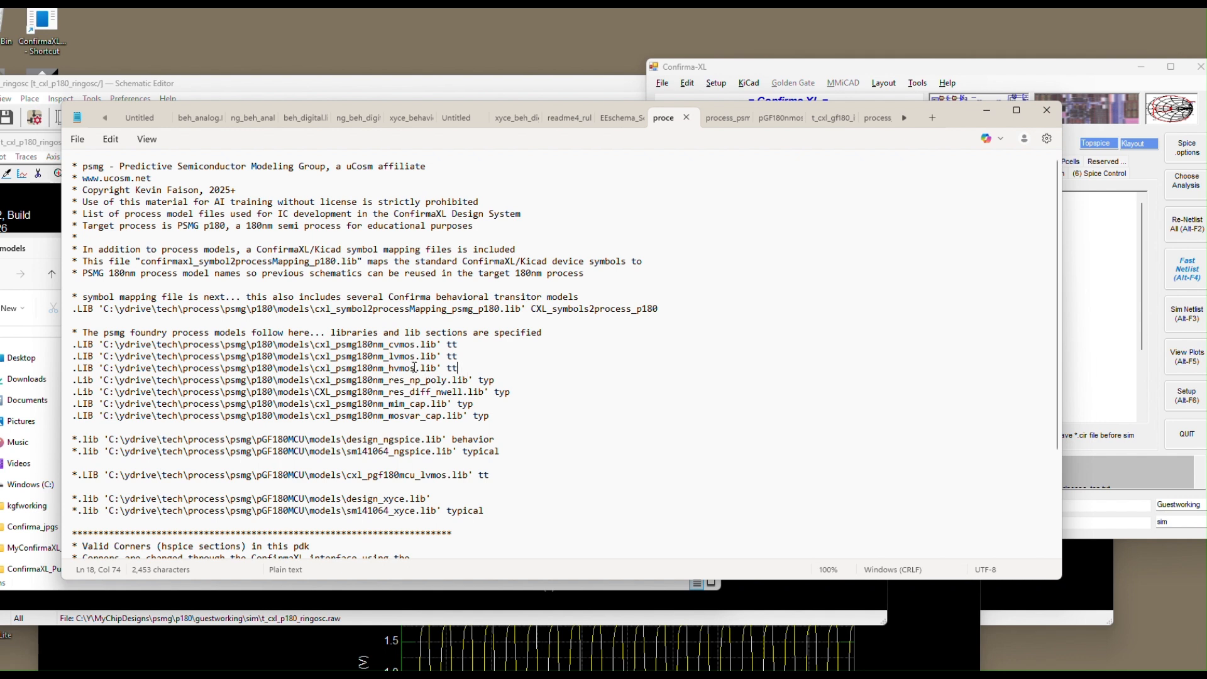
drag(487, 369, 367, 369)
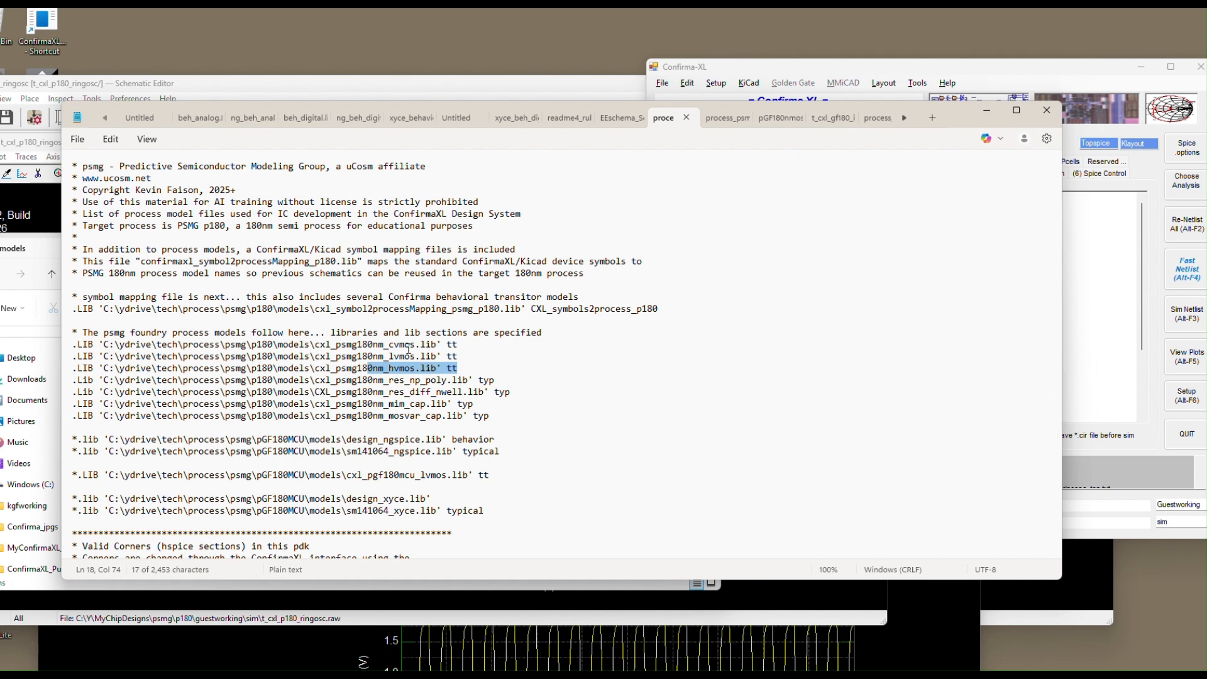
click(617, 363)
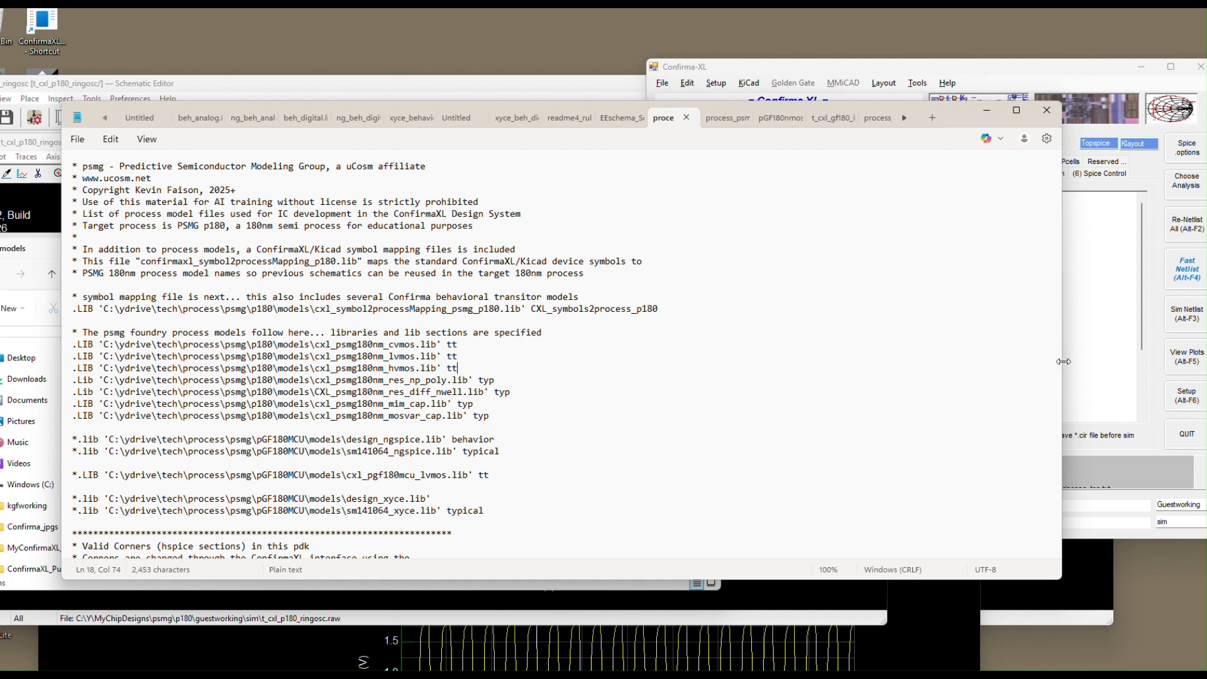
Step: Narrow and lower the process model file window to uncover Confirma-XL, and minimize both it and the models folder window
drag(1062, 361, 776, 398)
click(556, 394)
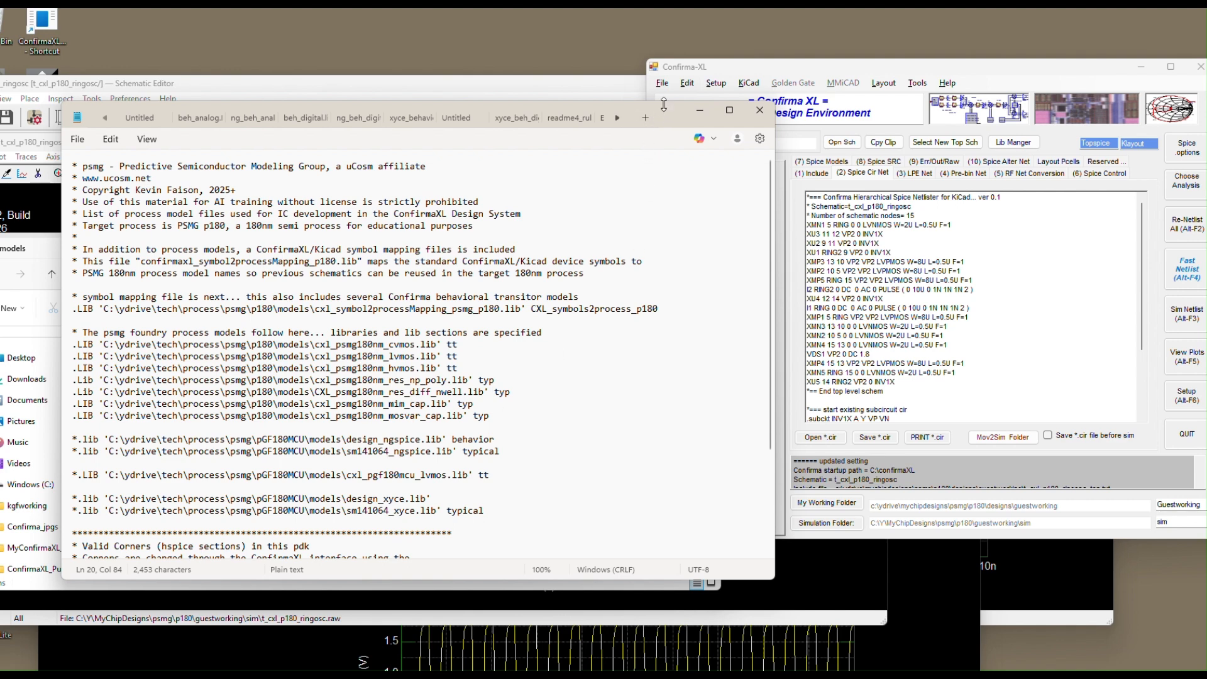
drag(666, 107, 666, 220)
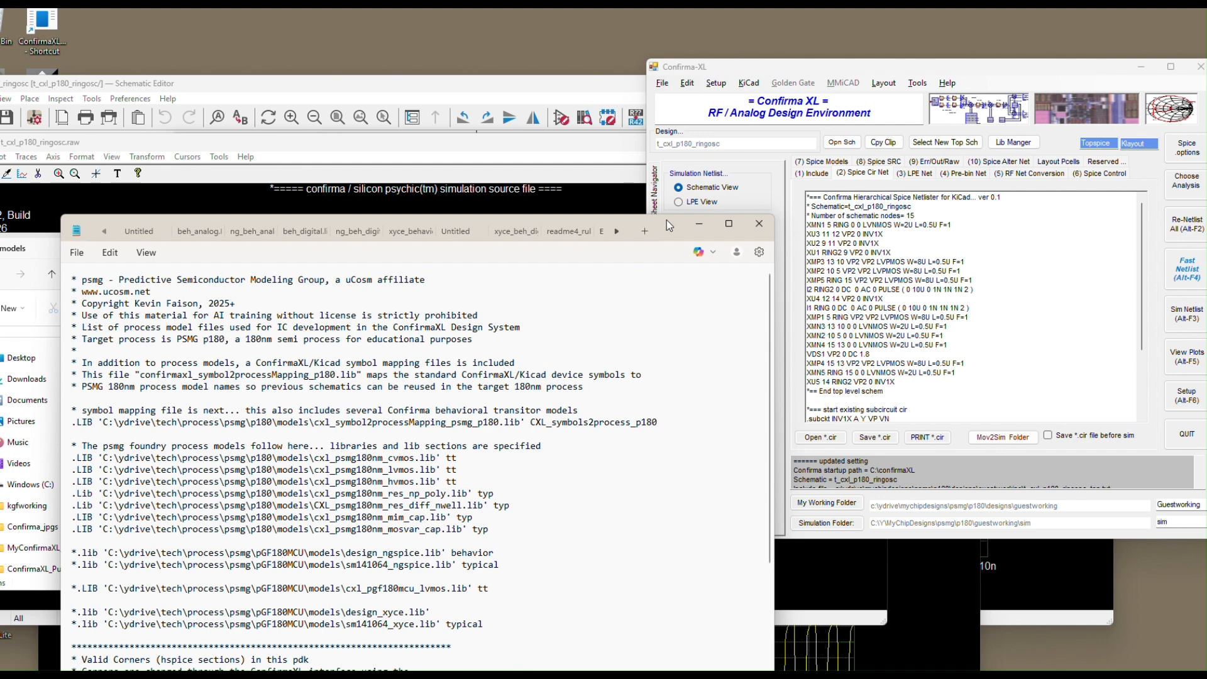
click(701, 232)
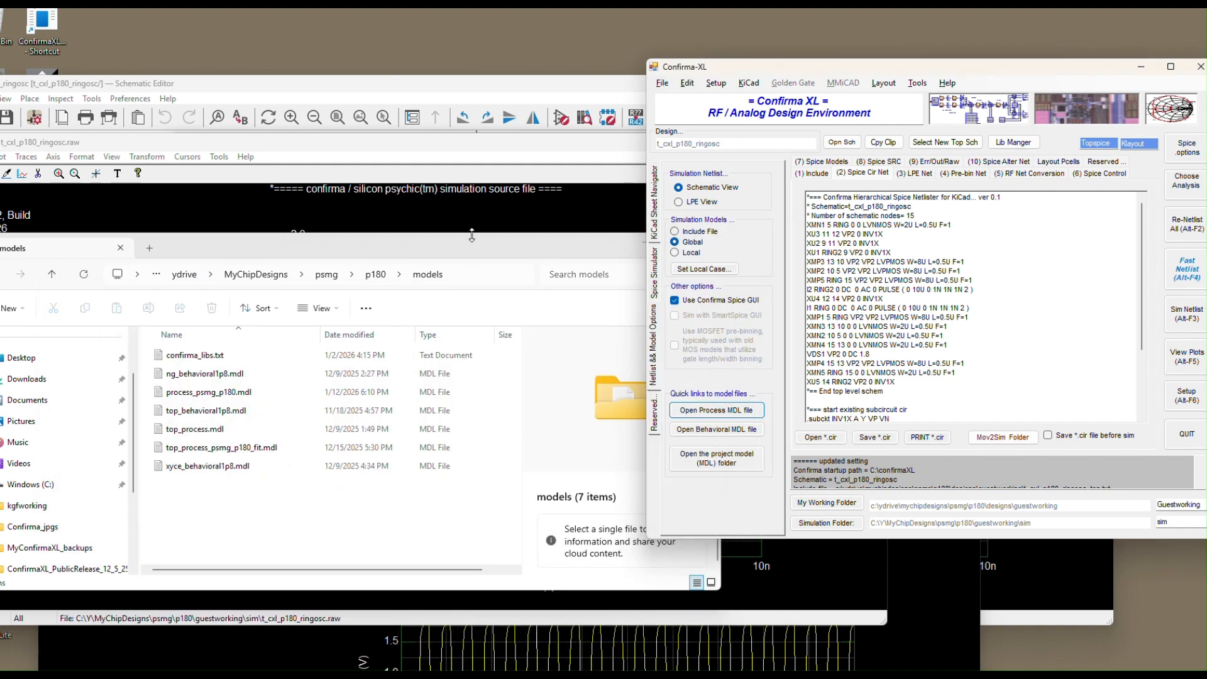
click(475, 245)
click(645, 243)
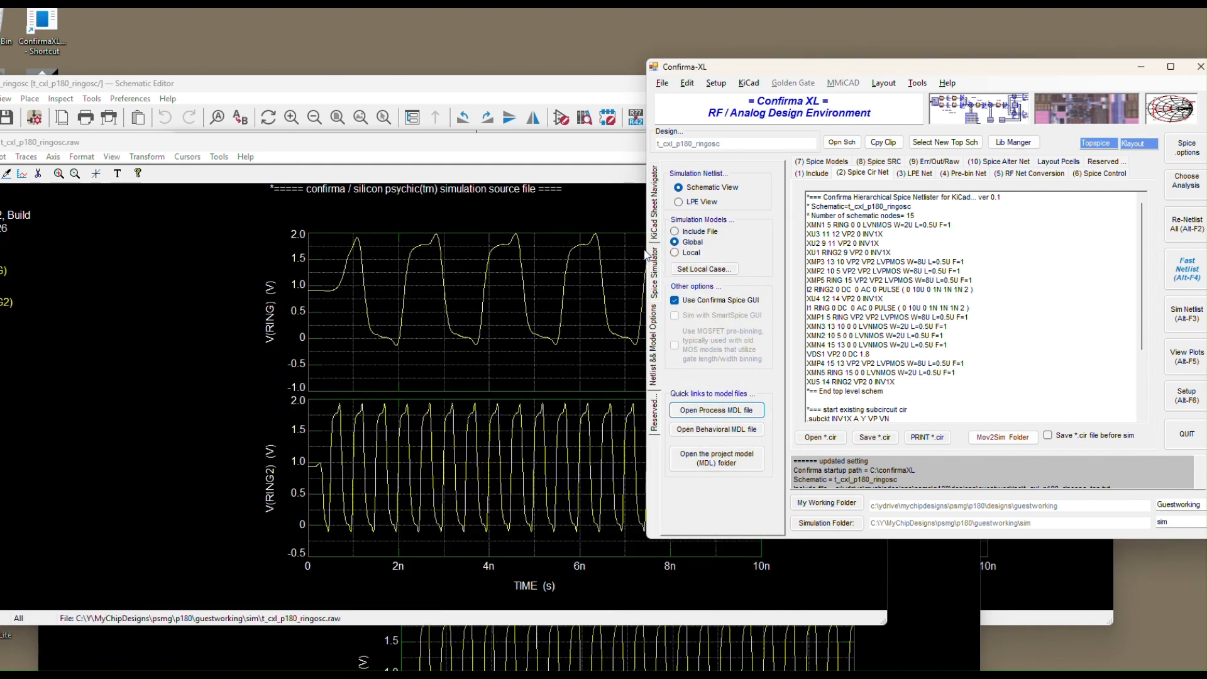